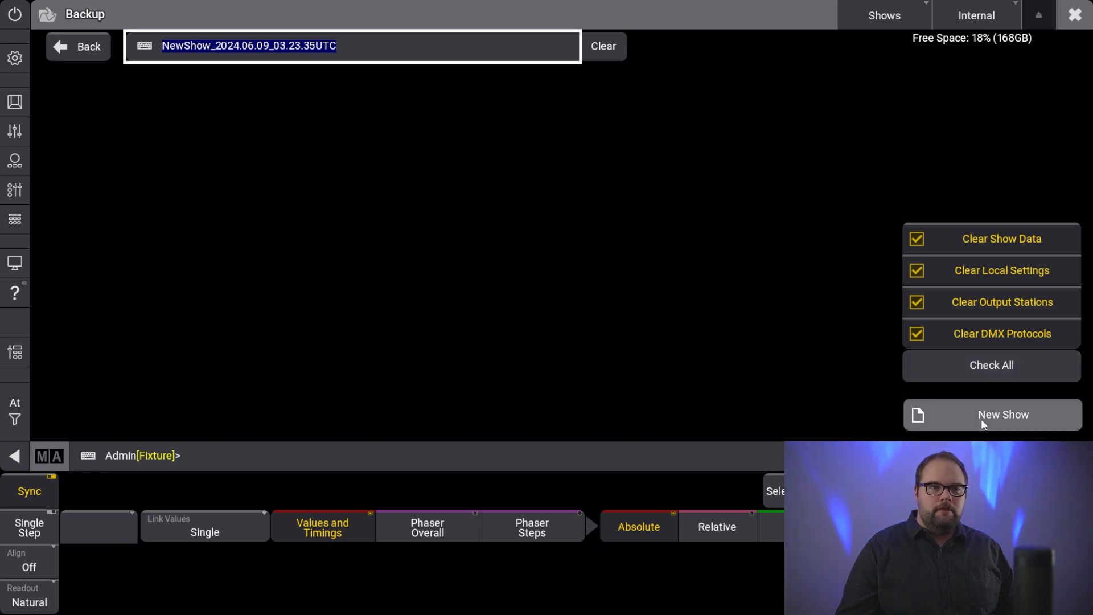
Create a new show with all clear options enabled and open its fixture patch.
{"action": "left_click", "coordinate": [982, 419]}
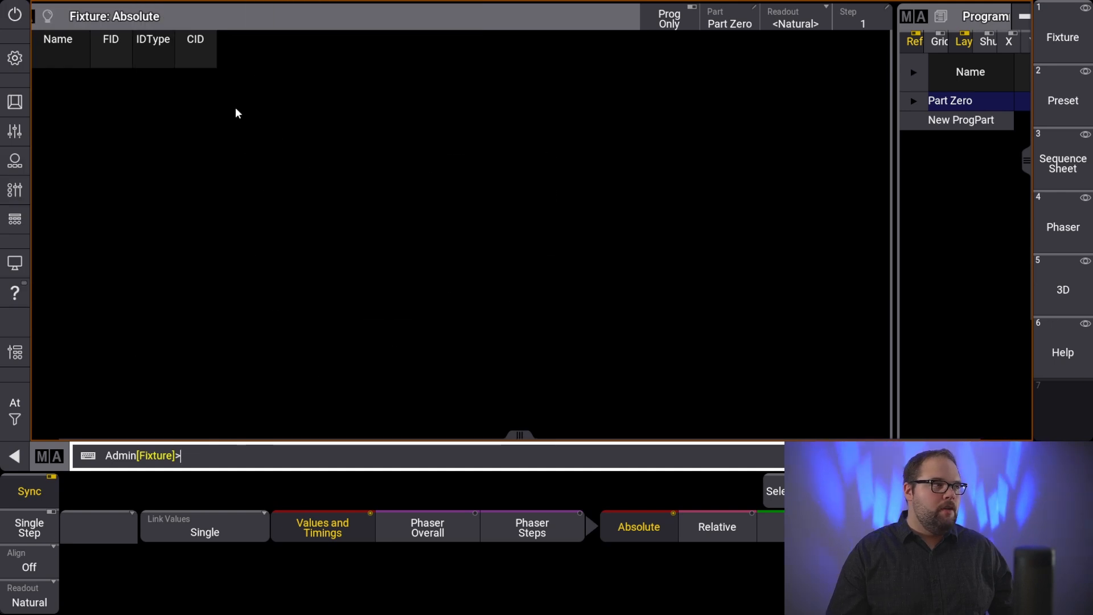
{"action": "left_click", "coordinate": [15, 57]}
{"action": "left_click", "coordinate": [366, 239]}
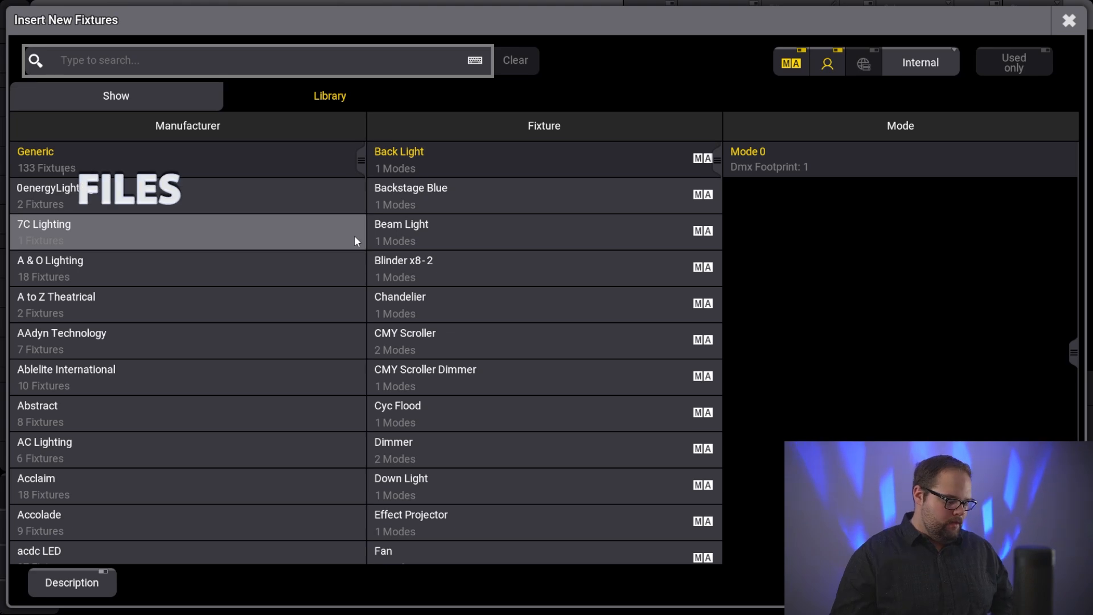
Search the internal fixture library for "pxl".
{"action": "left_click", "coordinate": [146, 67]}
{"action": "type", "text": "p"}
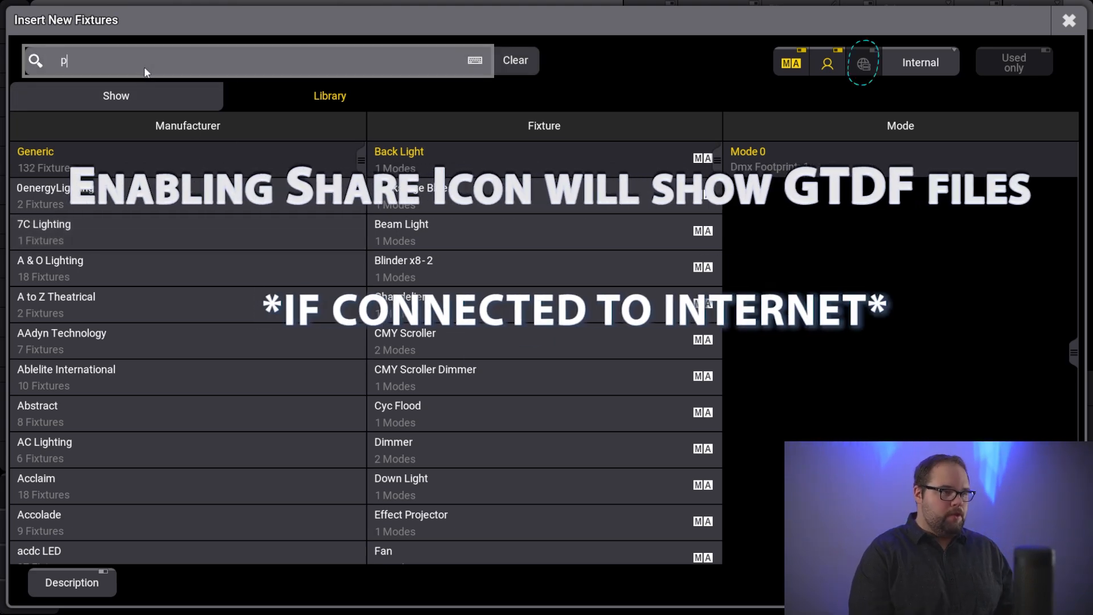
{"action": "type", "text": "xl"}
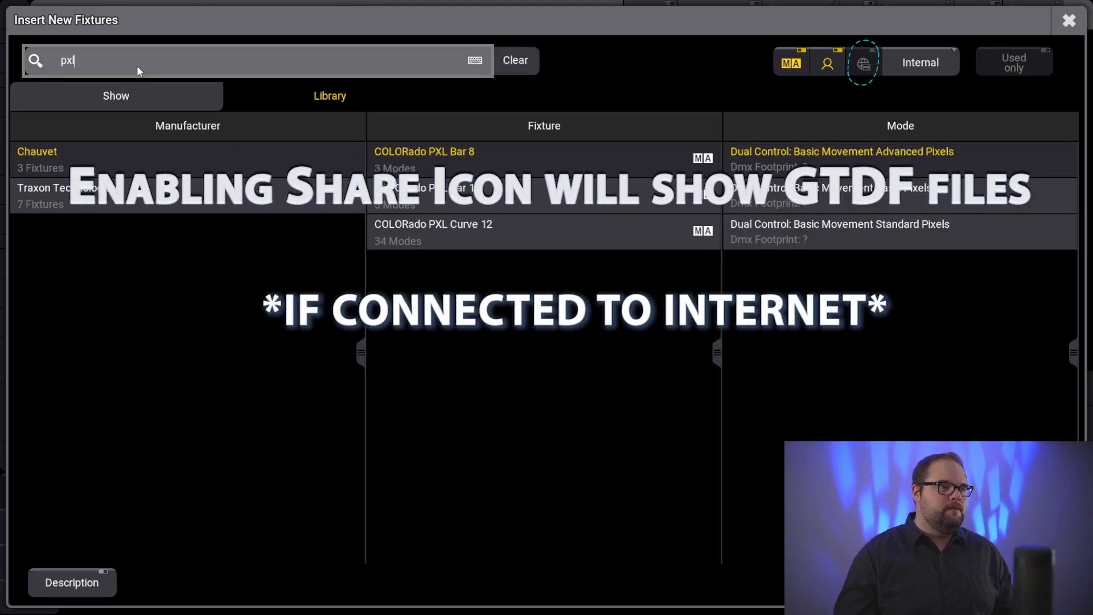
Search the internal fixture library for "viper xip" and clear the search text.
{"action": "key", "text": "BackSpace"}
{"action": "key", "text": "BackSpace"}
{"action": "key", "text": "BackSpace"}
{"action": "type", "text": "v"}
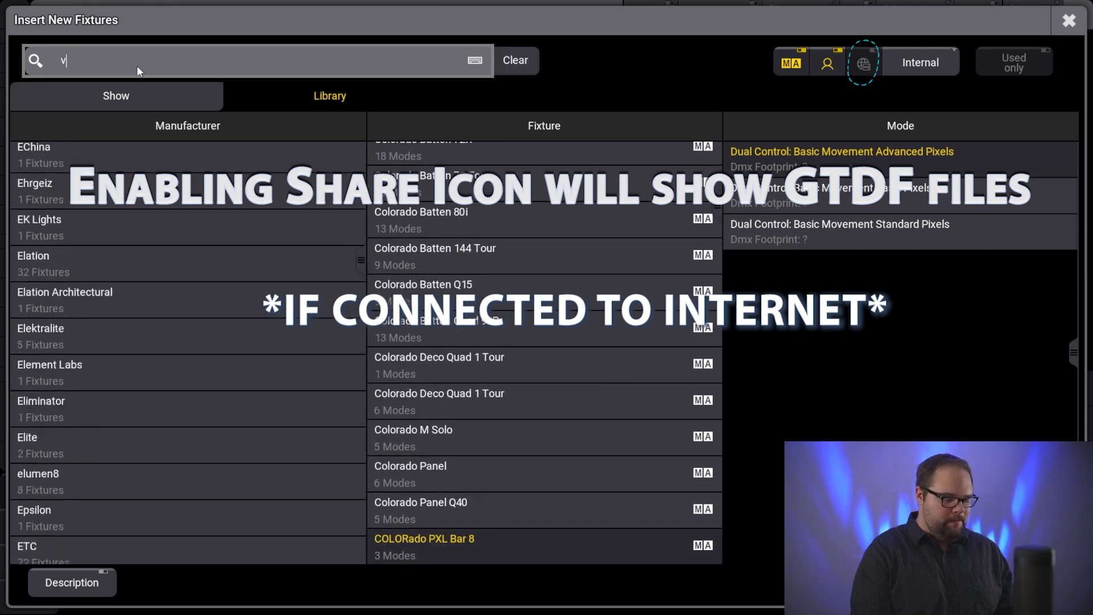
{"action": "type", "text": "iper xi"}
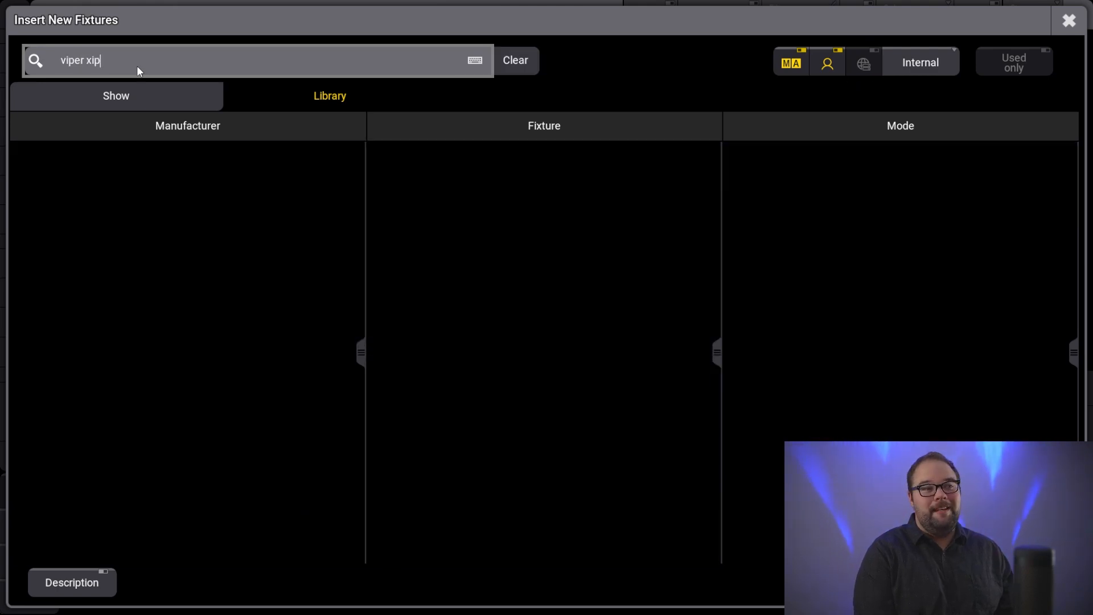
{"action": "key", "text": "BackSpace"}
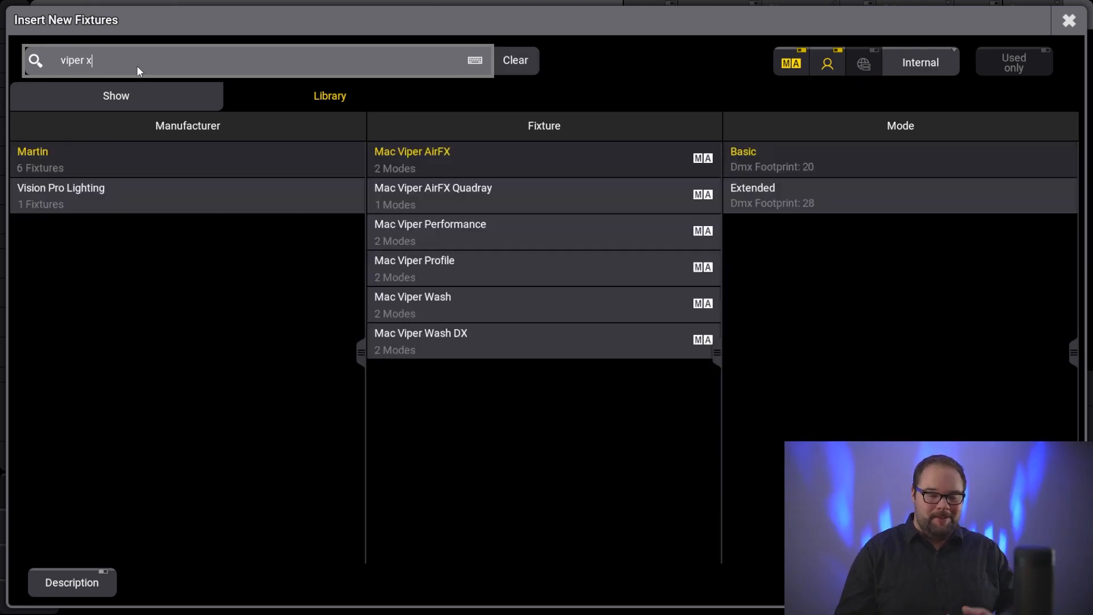
{"action": "key", "text": "BackSpace"}
{"action": "key", "text": "BackSpace"}
{"action": "key", "text": "BackSpace"}
{"action": "key", "text": "BackSpace"}
{"action": "key", "text": "BackSpace"}
{"action": "key", "text": "BackSpace"}
{"action": "key", "text": "BackSpace"}
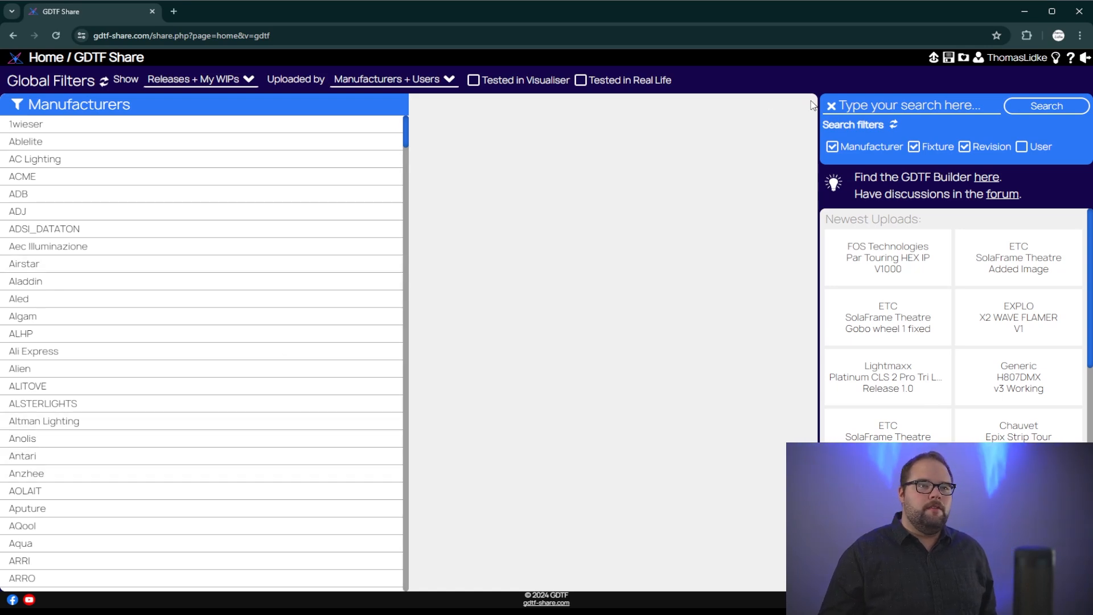
On the GDTF Share website, search for "aura pxl" and open the manufacturer's MAC Aura PXL revision 20230201.
{"action": "left_click", "coordinate": [873, 106]}
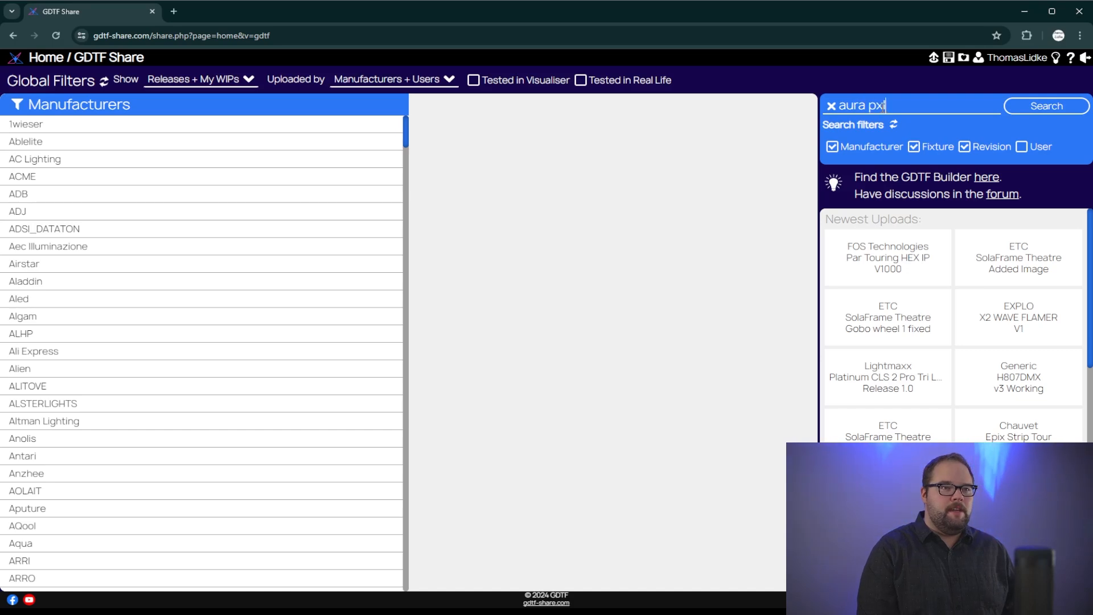
{"action": "key", "text": "Return"}
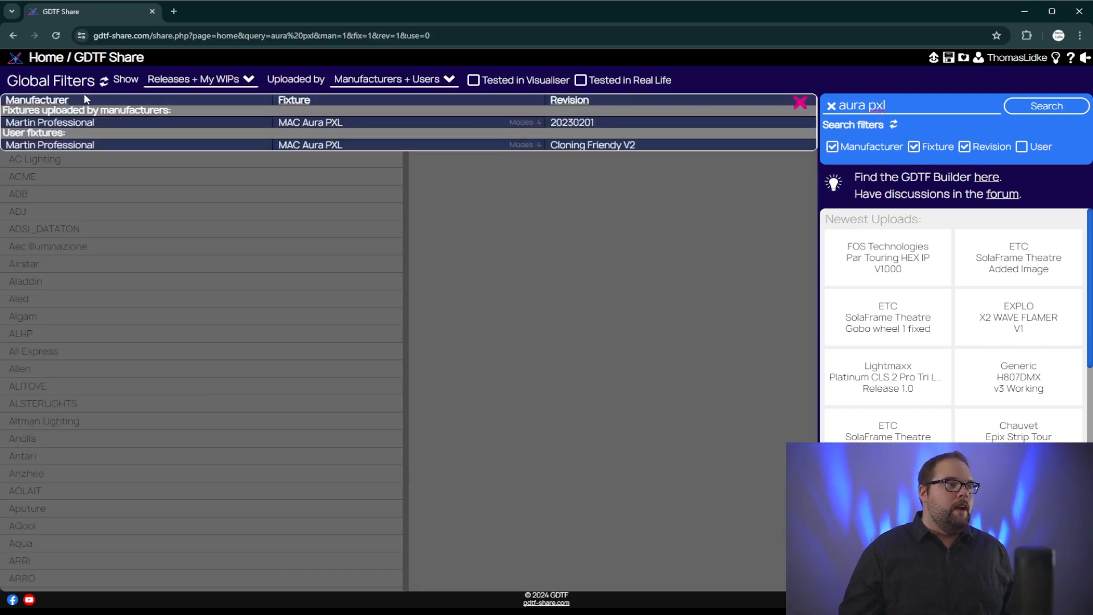
{"action": "left_click", "coordinate": [54, 124]}
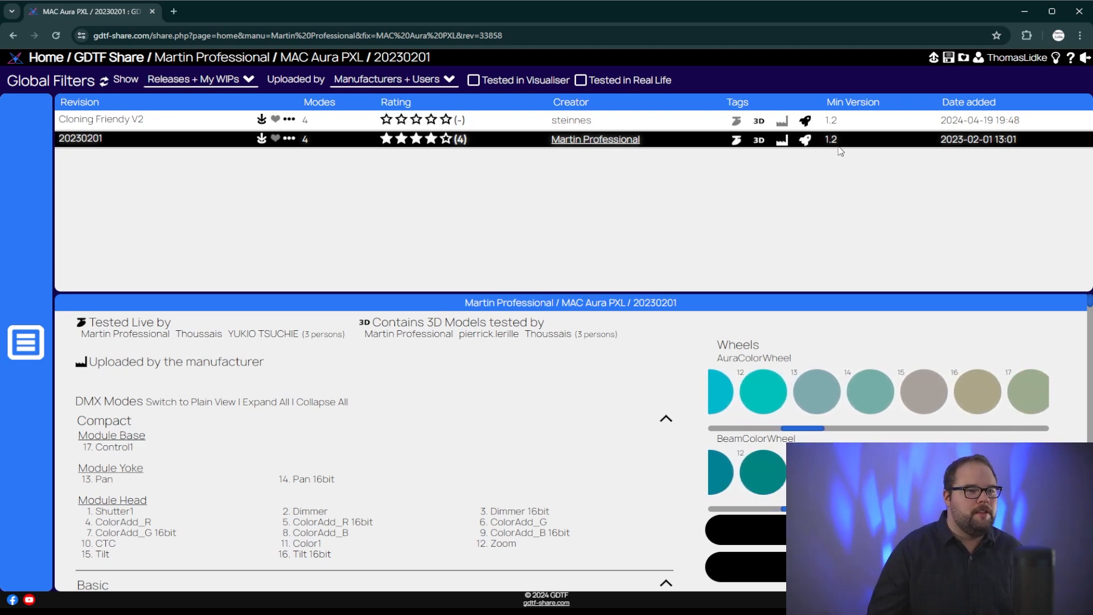
Examine the color wheels and the channel layouts of the DMX modes for the MAC Aura PXL revision.
{"action": "scroll", "coordinate": [801, 381], "scroll_direction": "down", "scroll_amount": 1}
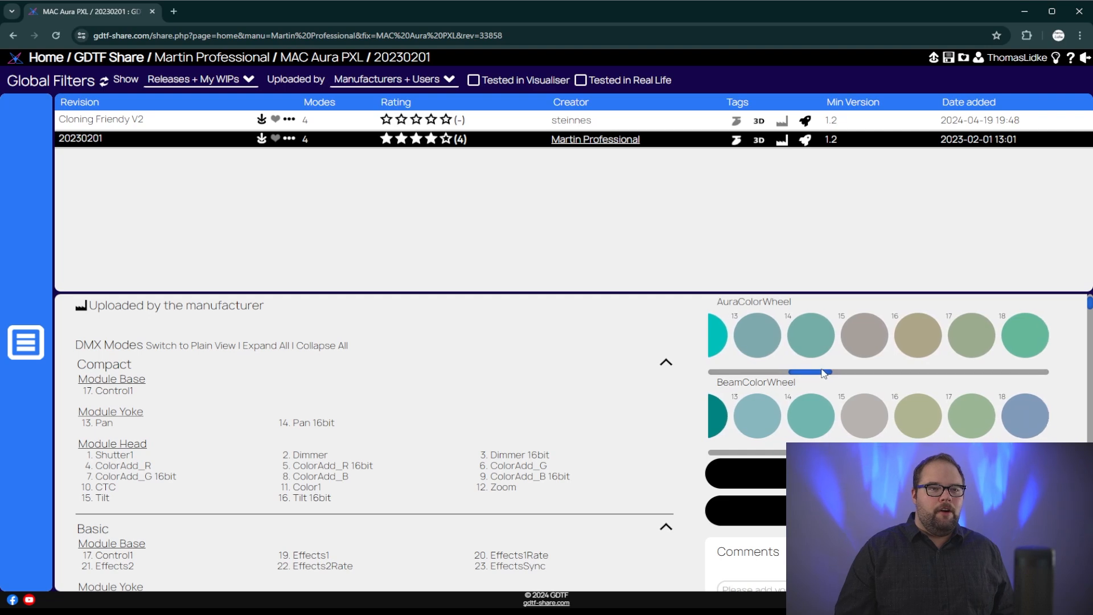
{"action": "scroll", "coordinate": [424, 444], "scroll_direction": "down", "scroll_amount": 4}
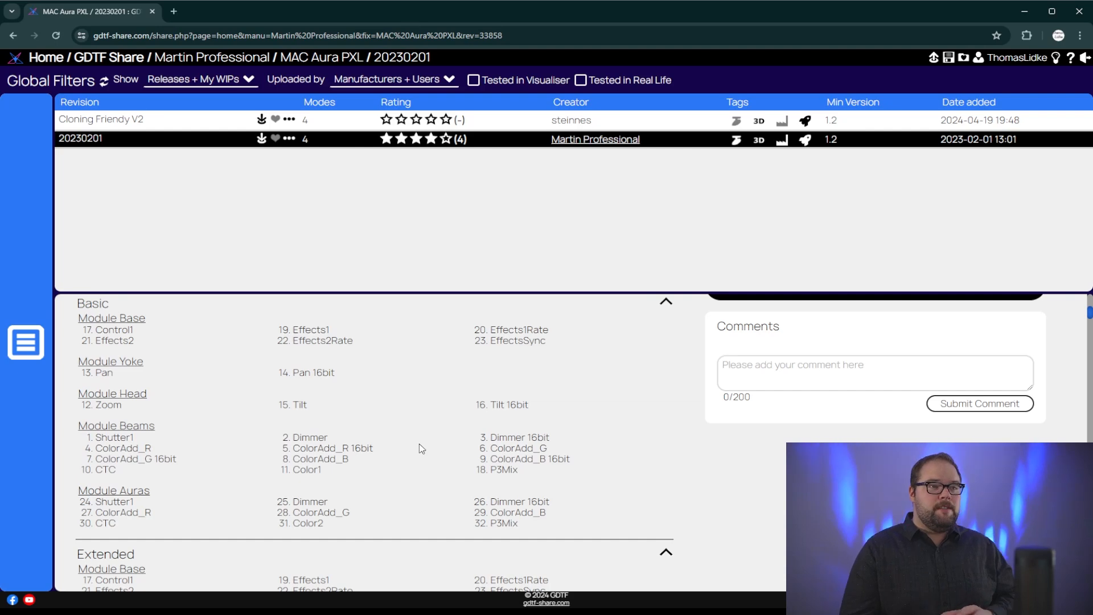
{"action": "scroll", "coordinate": [405, 429], "scroll_direction": "up", "scroll_amount": 2}
{"action": "scroll", "coordinate": [406, 430], "scroll_direction": "up", "scroll_amount": 2}
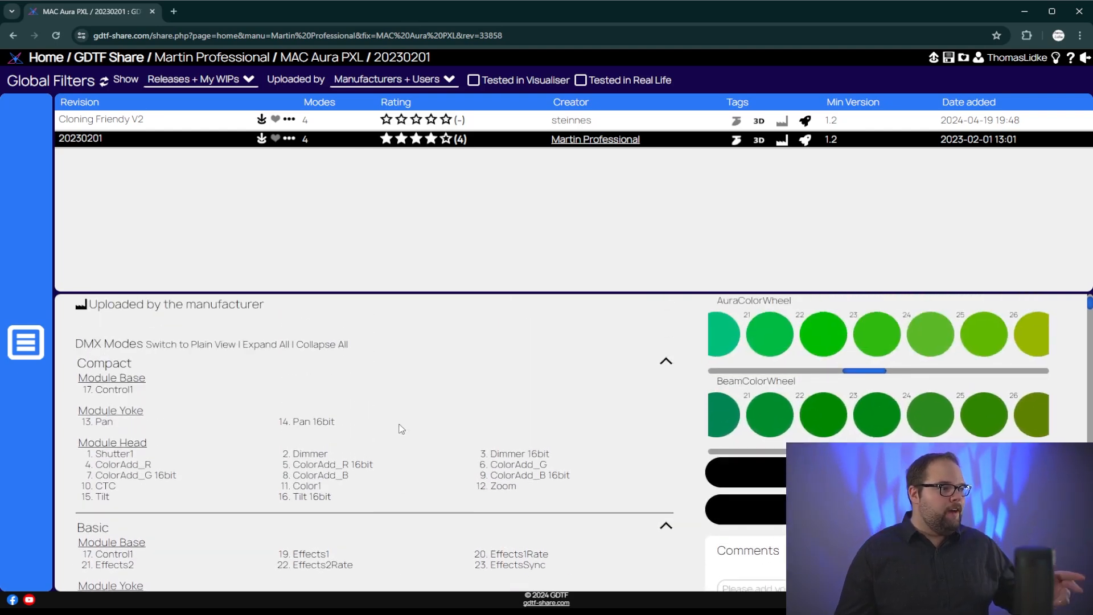
{"action": "scroll", "coordinate": [370, 407], "scroll_direction": "down", "scroll_amount": 5}
{"action": "scroll", "coordinate": [274, 411], "scroll_direction": "down", "scroll_amount": 10}
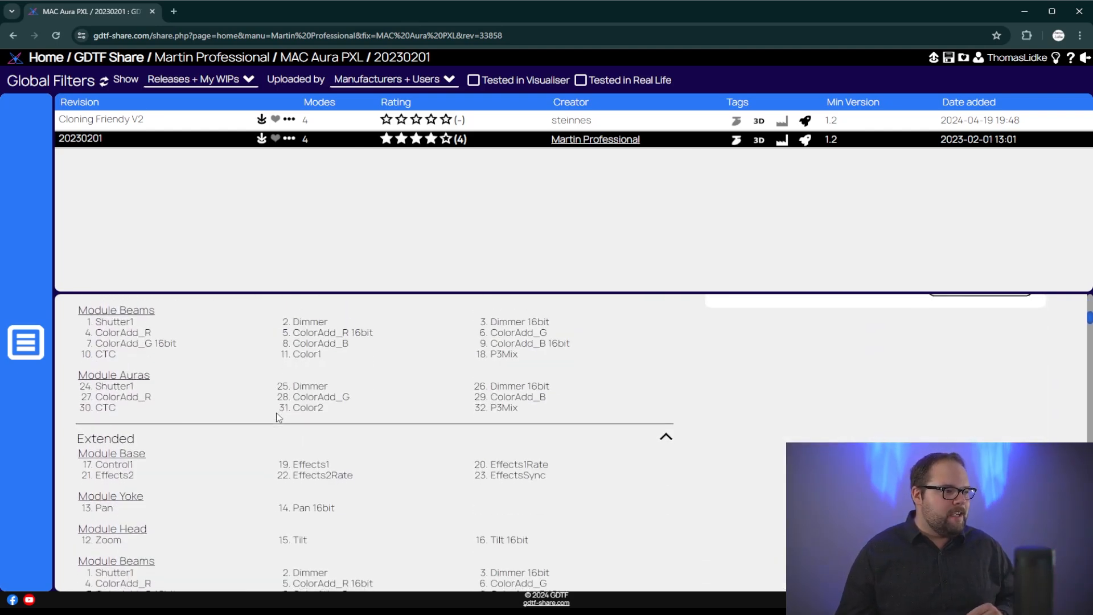
{"action": "scroll", "coordinate": [318, 435], "scroll_direction": "down", "scroll_amount": 5}
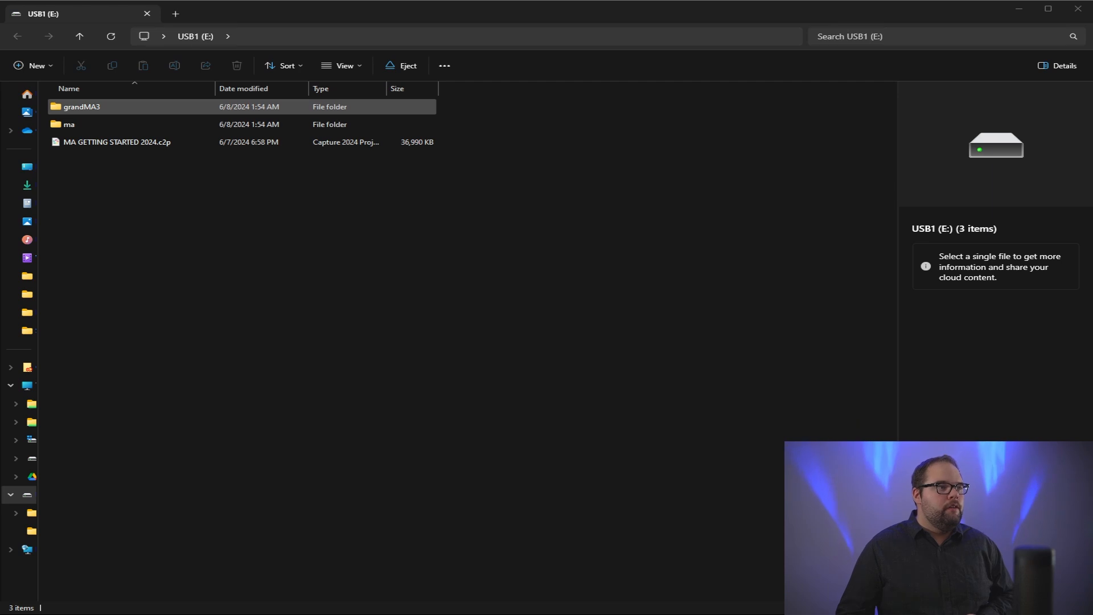
In File Explorer, open grandMA3/gma3_library/fixturetypes on the USB1 drive and widen the Name column to read the GDTF file names.
{"action": "double_click", "coordinate": [126, 108]}
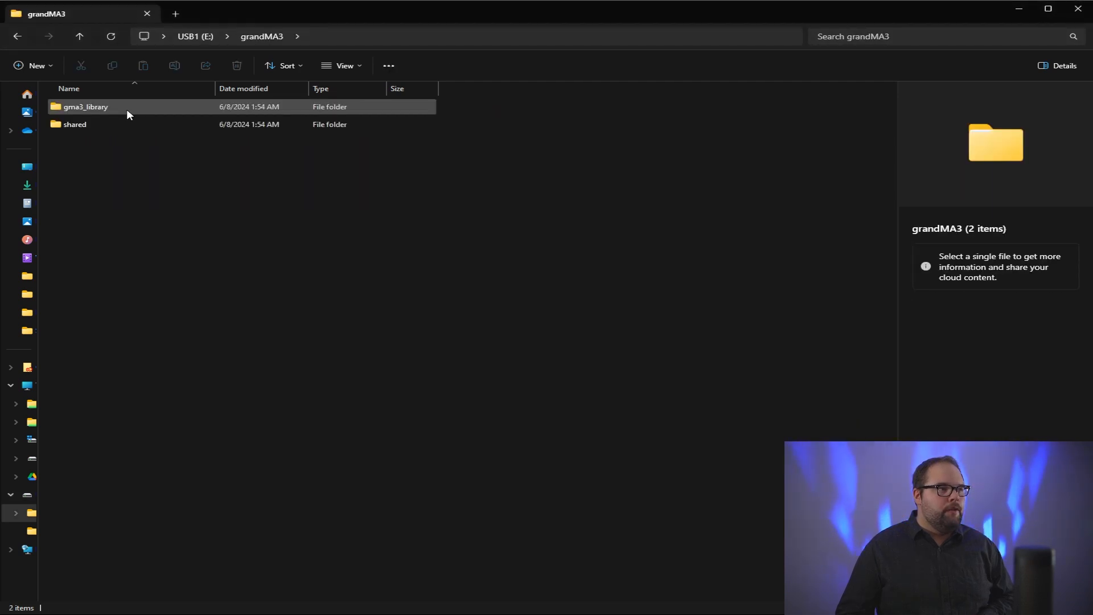
{"action": "double_click", "coordinate": [127, 108]}
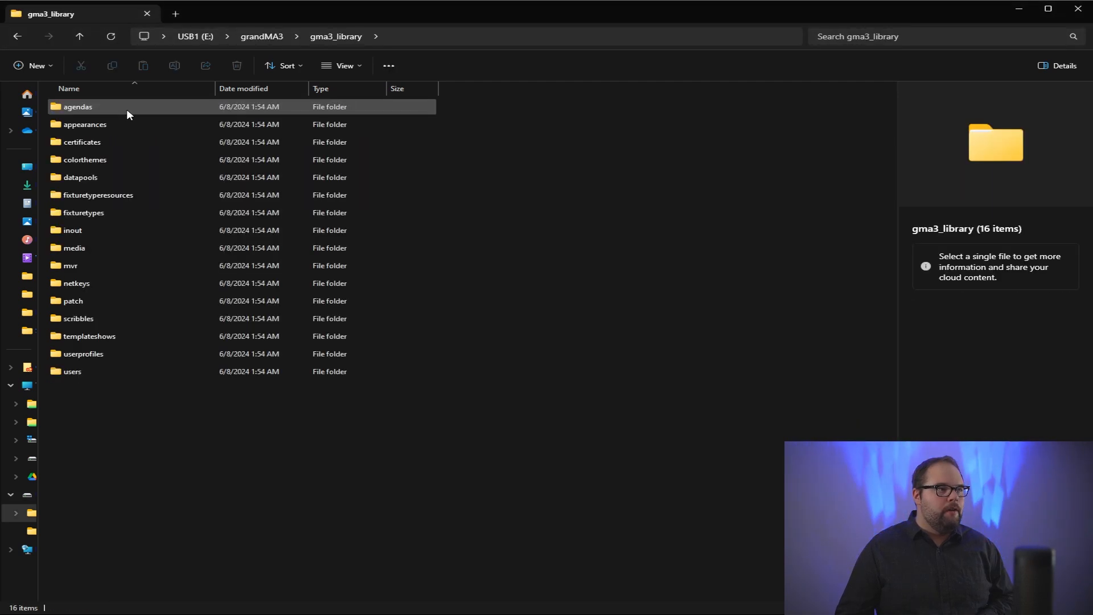
{"action": "double_click", "coordinate": [107, 213]}
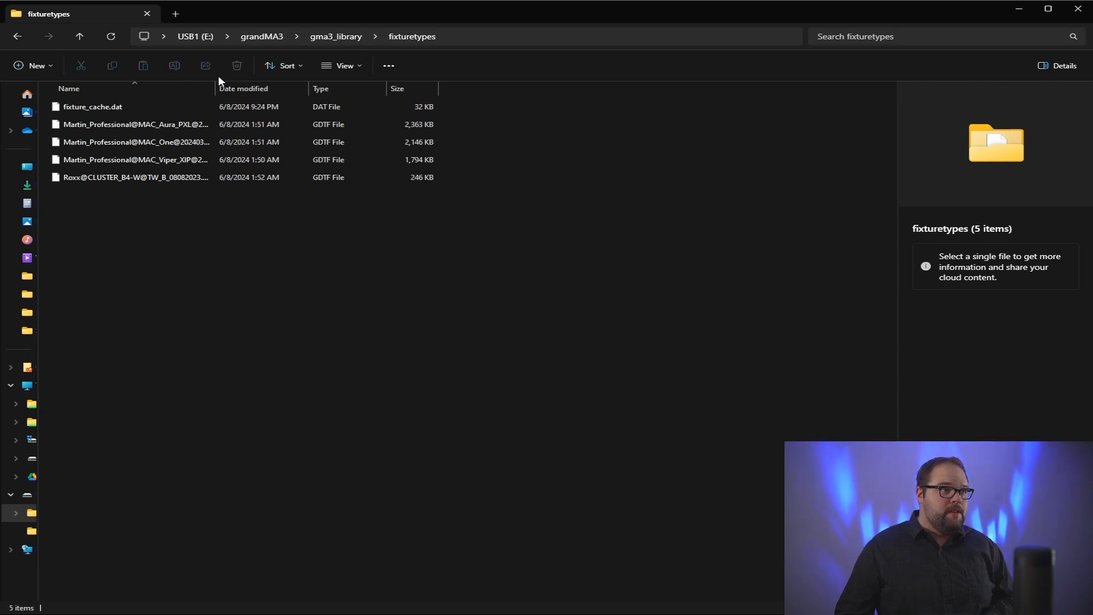
{"action": "left_click_drag", "start_coordinate": [215, 88], "coordinate": [324, 105]}
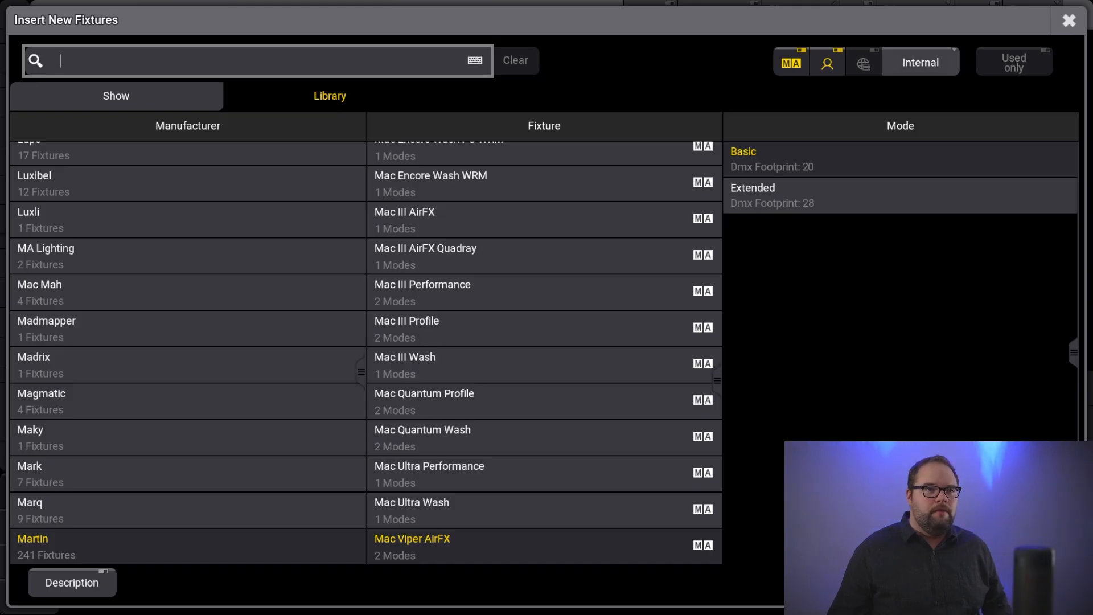
In grandMA3, switch the fixture library source to USB1 and choose the Martin Professional MAC Aura PXL in Basic mode.
{"action": "left_click", "coordinate": [920, 62]}
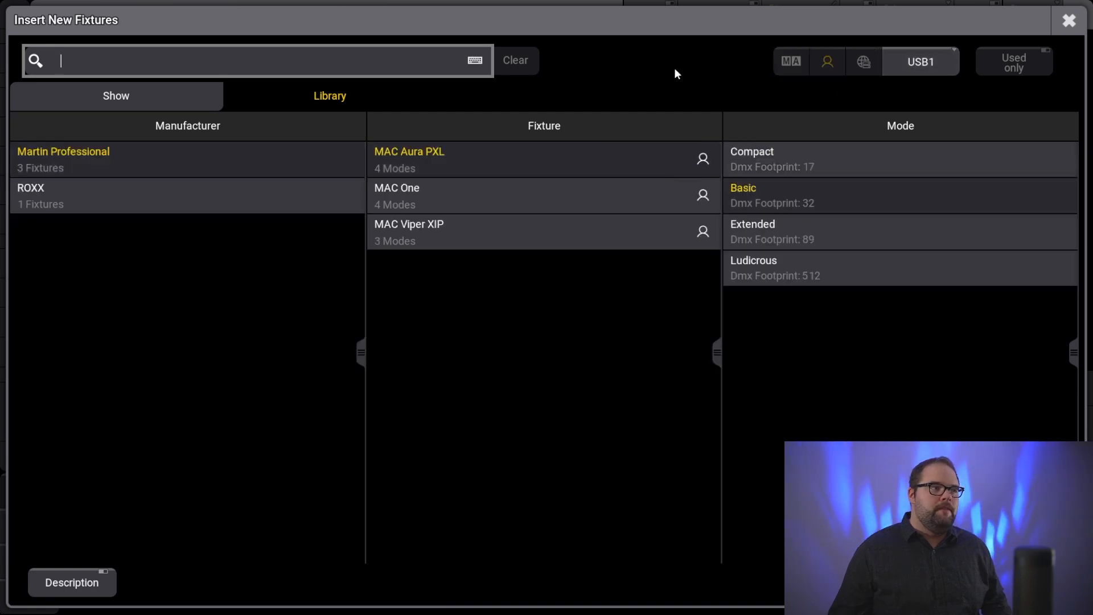
{"action": "left_click", "coordinate": [189, 195]}
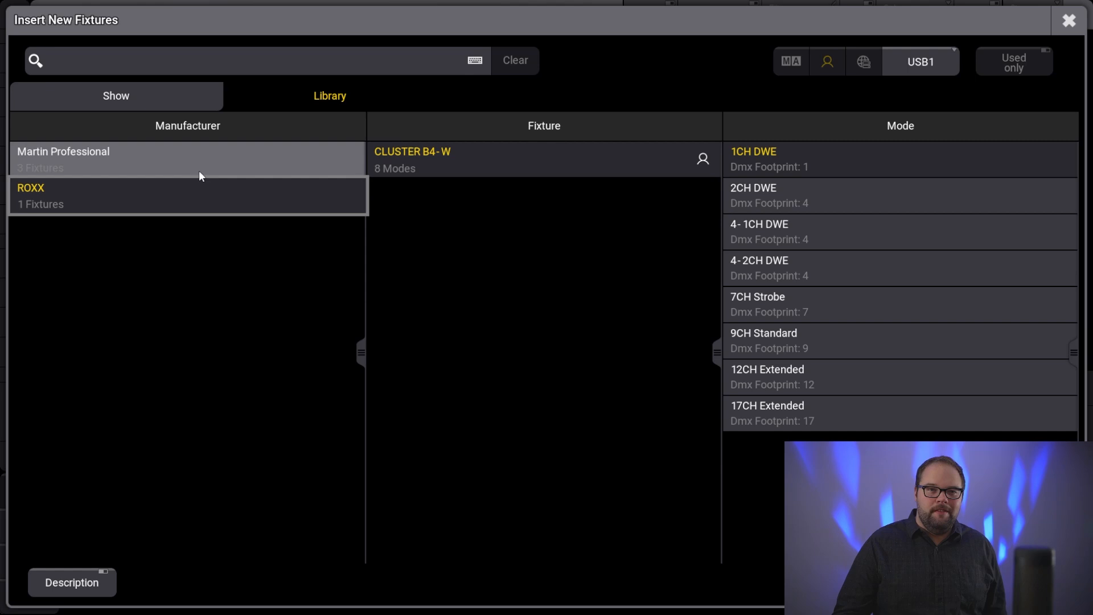
{"action": "left_click", "coordinate": [234, 147]}
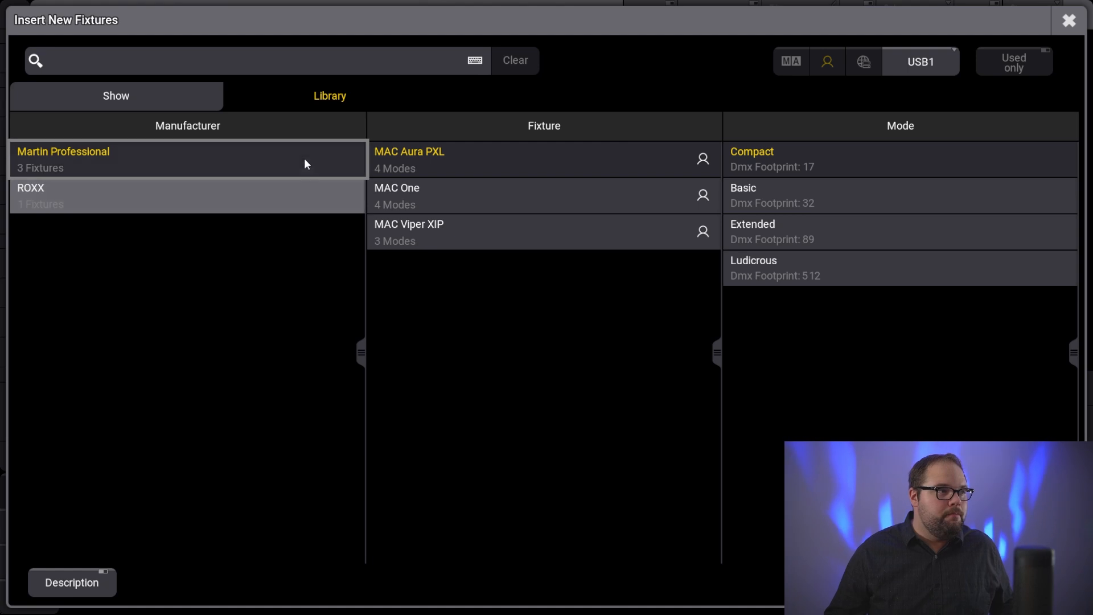
{"action": "left_click", "coordinate": [448, 155]}
{"action": "left_click", "coordinate": [820, 201]}
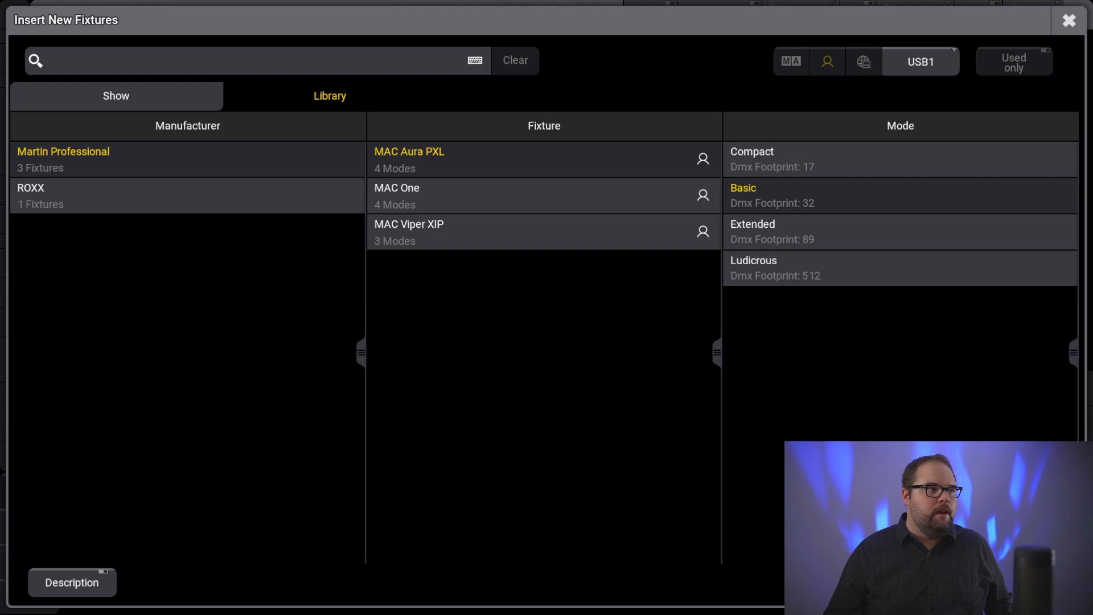
{"action": "left_click", "coordinate": [1017, 582]}
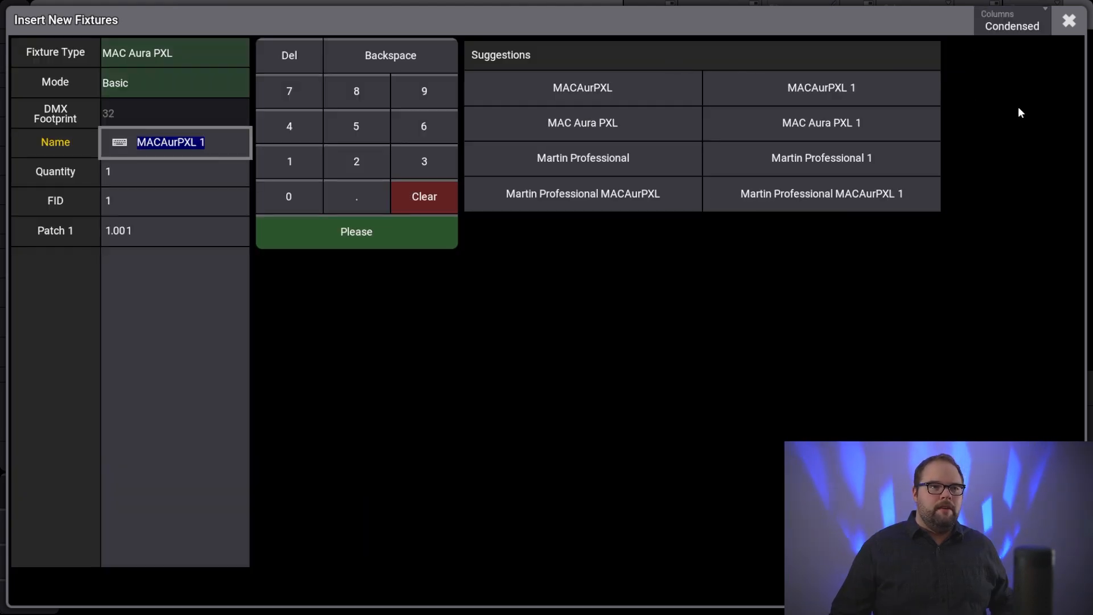
Name the new fixtures starting at "MAC Aura PXL 1" and set the quantity to 20.
{"action": "left_click", "coordinate": [622, 121]}
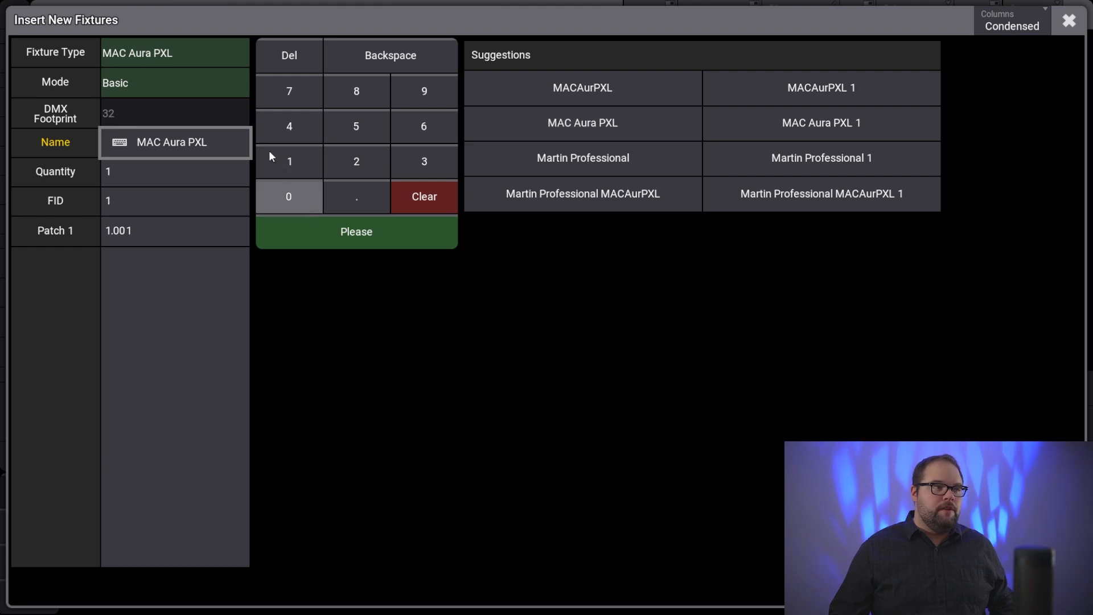
{"action": "left_click", "coordinate": [218, 153]}
{"action": "type", "text": "1"}
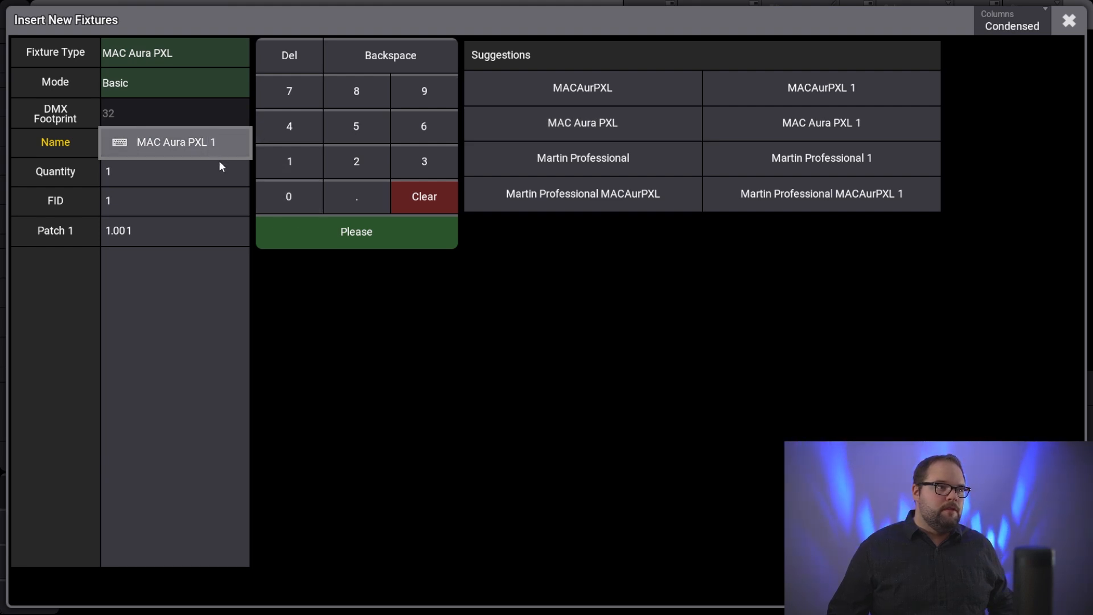
{"action": "left_click", "coordinate": [206, 178]}
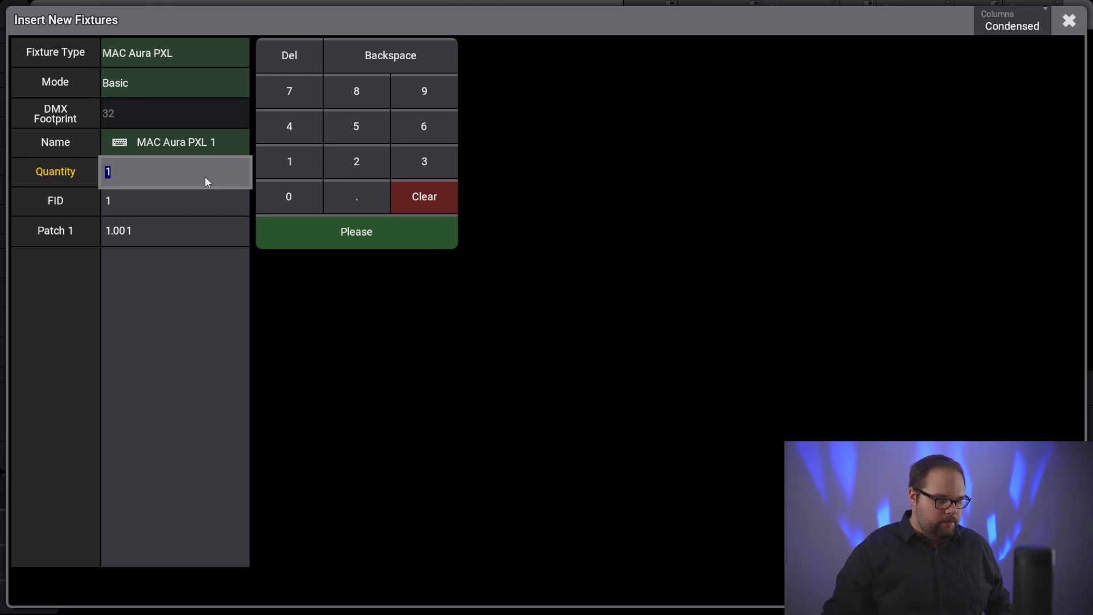
{"action": "type", "text": "20"}
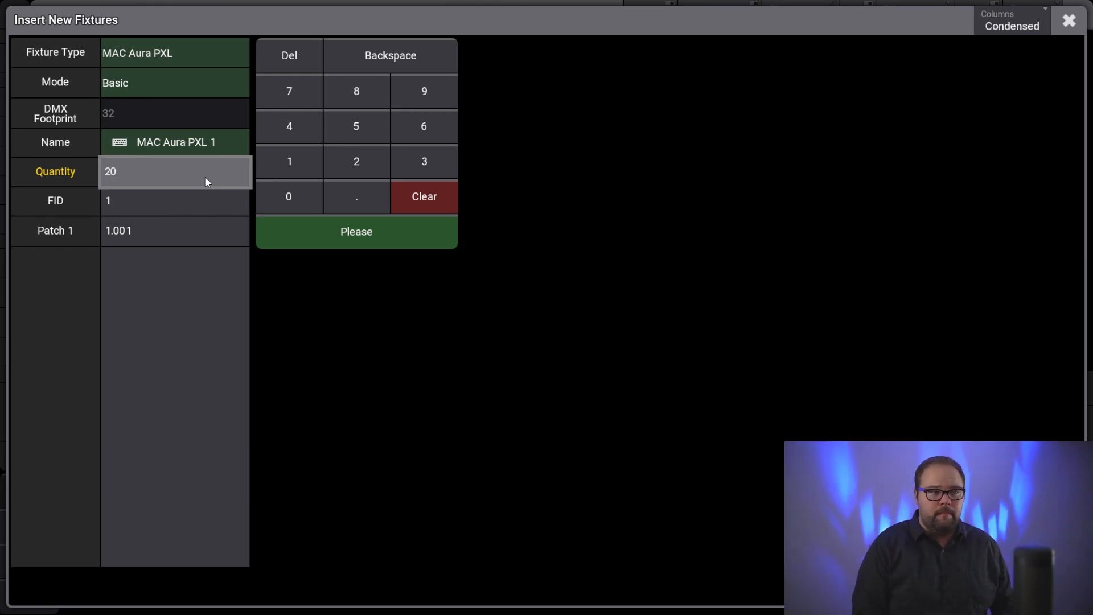
{"action": "key", "text": "Return"}
Leave the FID and patch address blank and insert the MAC Aura PXL fixtures.
{"action": "key", "text": "BackSpace"}
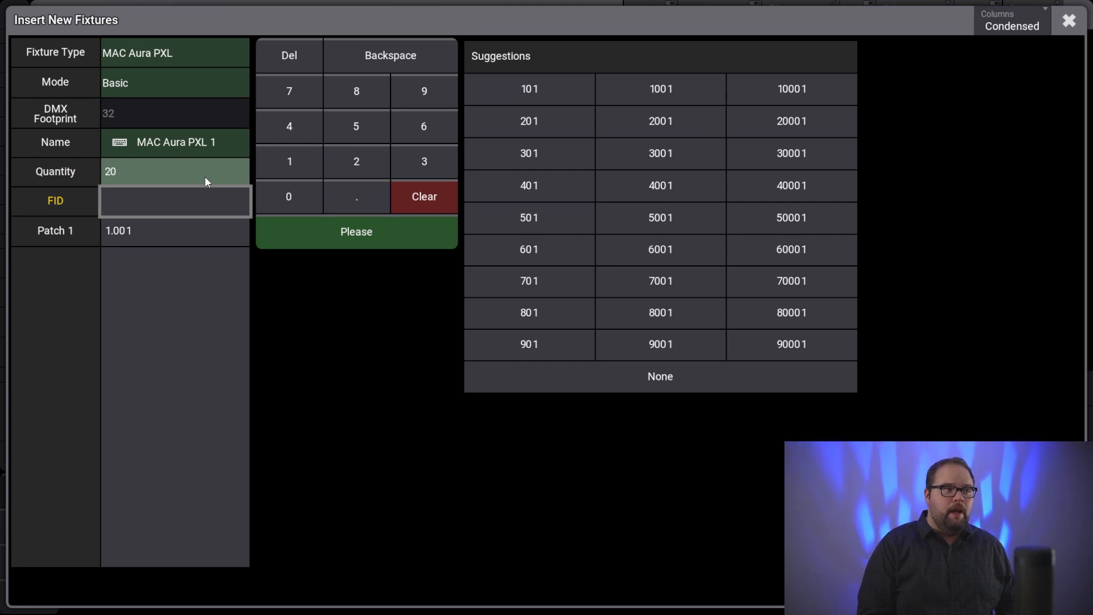
{"action": "key", "text": "Return"}
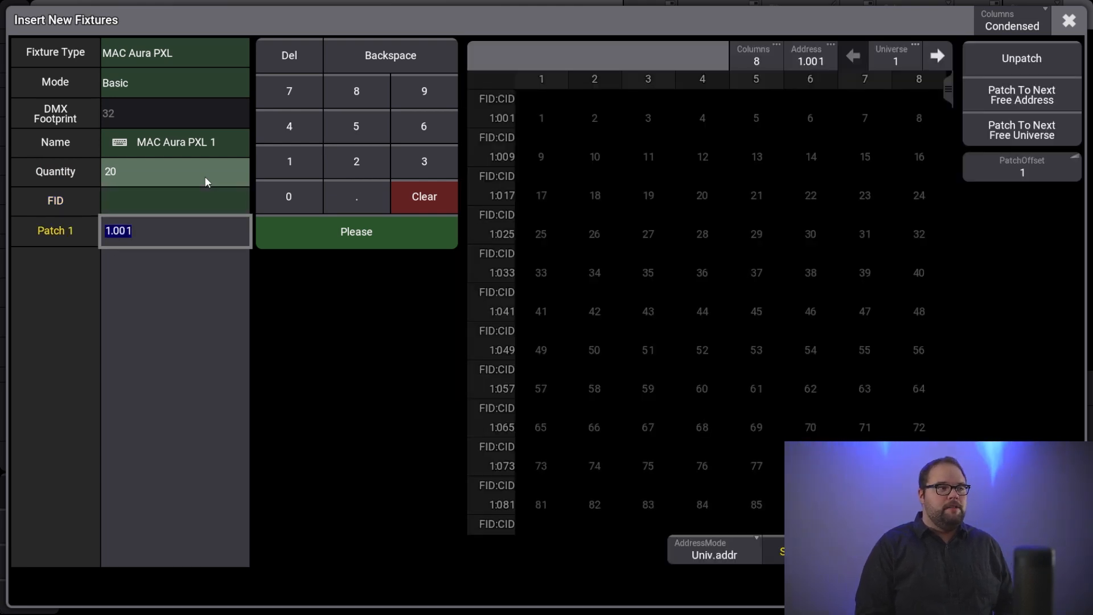
{"action": "key", "text": "BackSpace"}
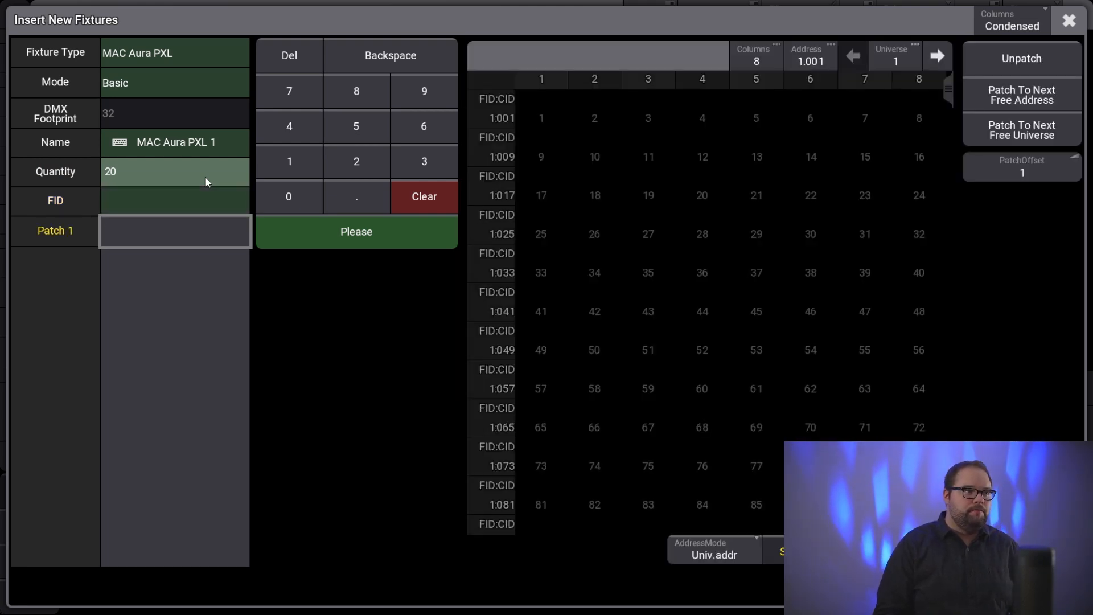
{"action": "key", "text": "Return"}
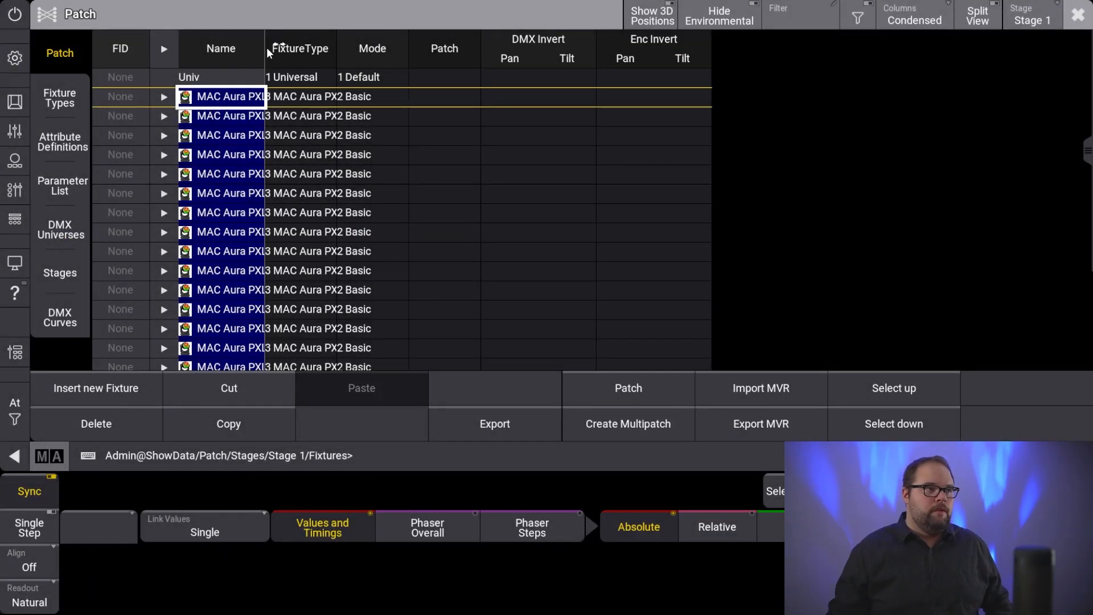
Widen the patch list's Name column to show full fixture names and select the New Fixture row at the list's end.
{"action": "left_click_drag", "start_coordinate": [269, 52], "coordinate": [362, 54]}
{"action": "scroll", "coordinate": [344, 198], "scroll_direction": "down", "scroll_amount": 18}
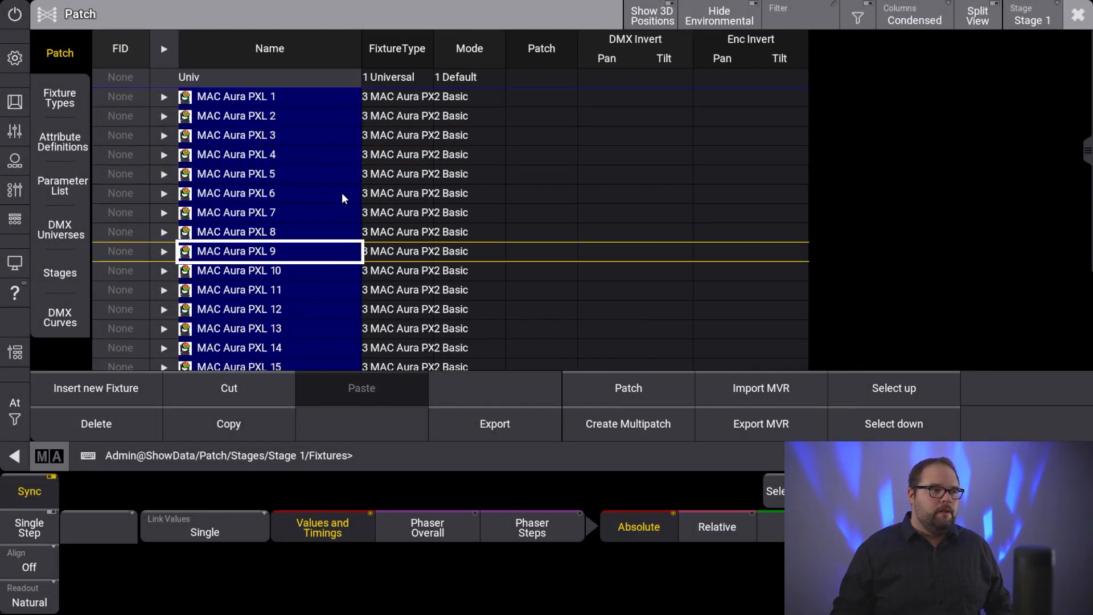
{"action": "scroll", "coordinate": [345, 199], "scroll_direction": "down", "scroll_amount": 2}
{"action": "scroll", "coordinate": [342, 211], "scroll_direction": "up", "scroll_amount": 1}
{"action": "left_click", "coordinate": [228, 360]}
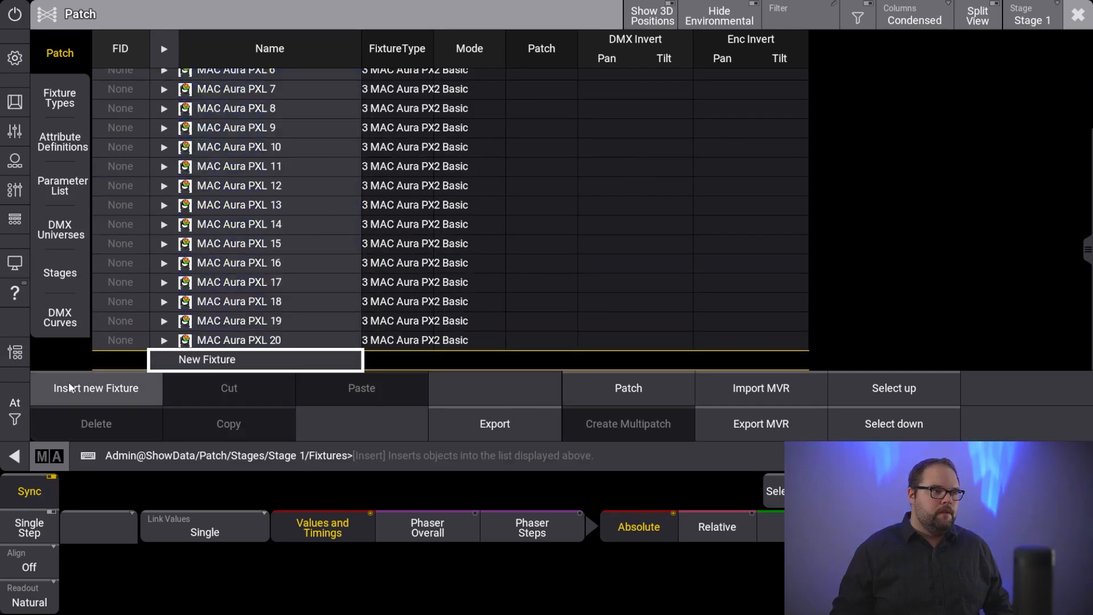
Start inserting new fixtures from the USB1 library and choose the Martin Professional MAC One in Compact mode.
{"action": "left_click", "coordinate": [83, 381]}
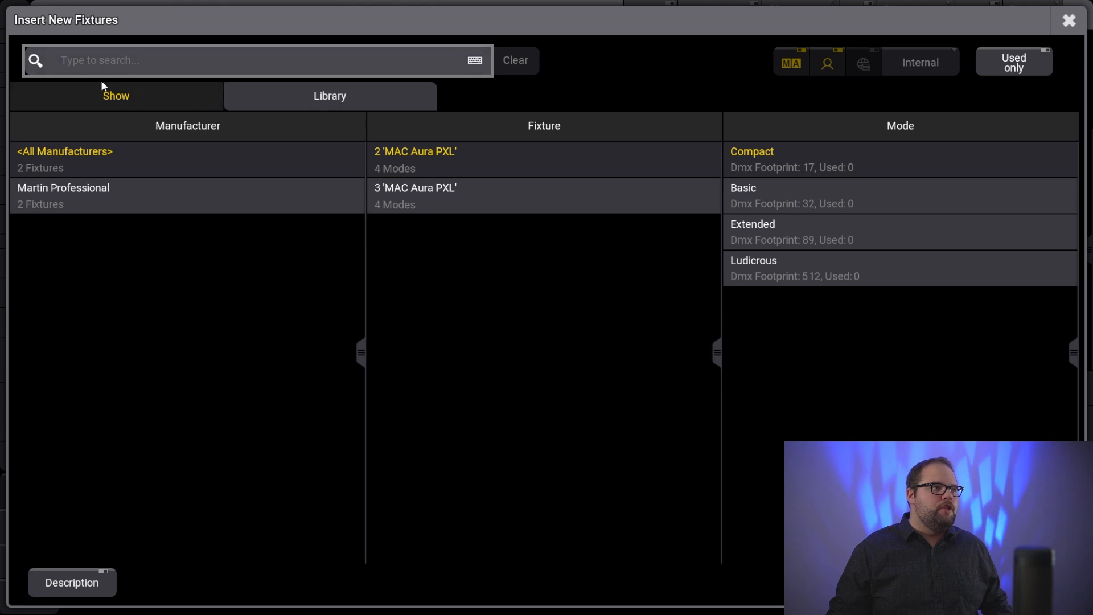
{"action": "left_click", "coordinate": [315, 92]}
{"action": "left_click", "coordinate": [897, 61]}
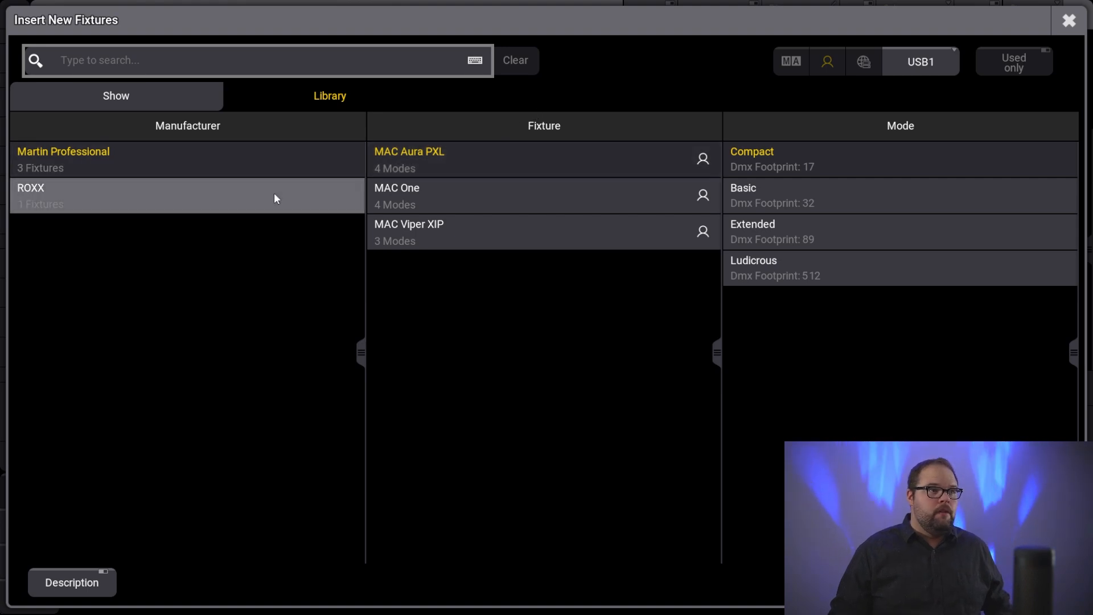
{"action": "left_click", "coordinate": [443, 190]}
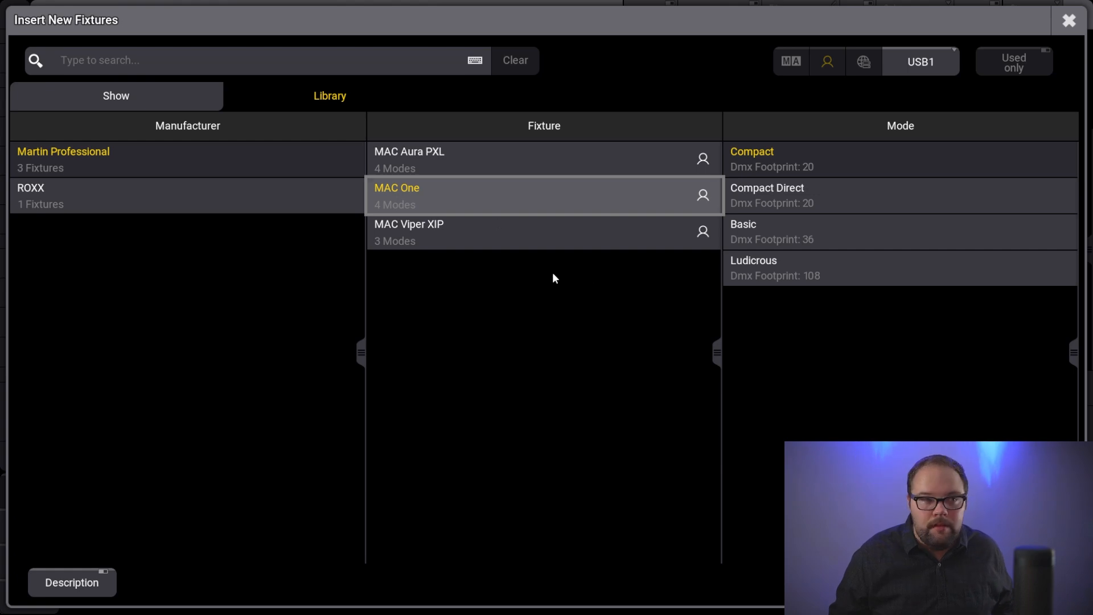
{"action": "left_click", "coordinate": [777, 166]}
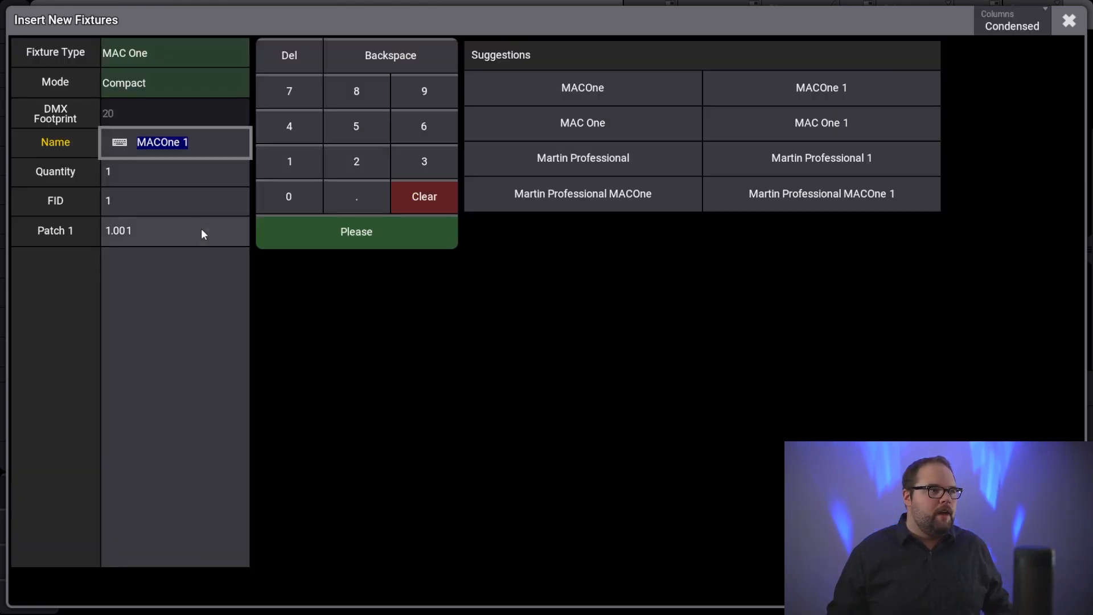
Set the quantity of MAC One fixtures to 10 and name them starting at "MAC One 1".
{"action": "left_click", "coordinate": [139, 173]}
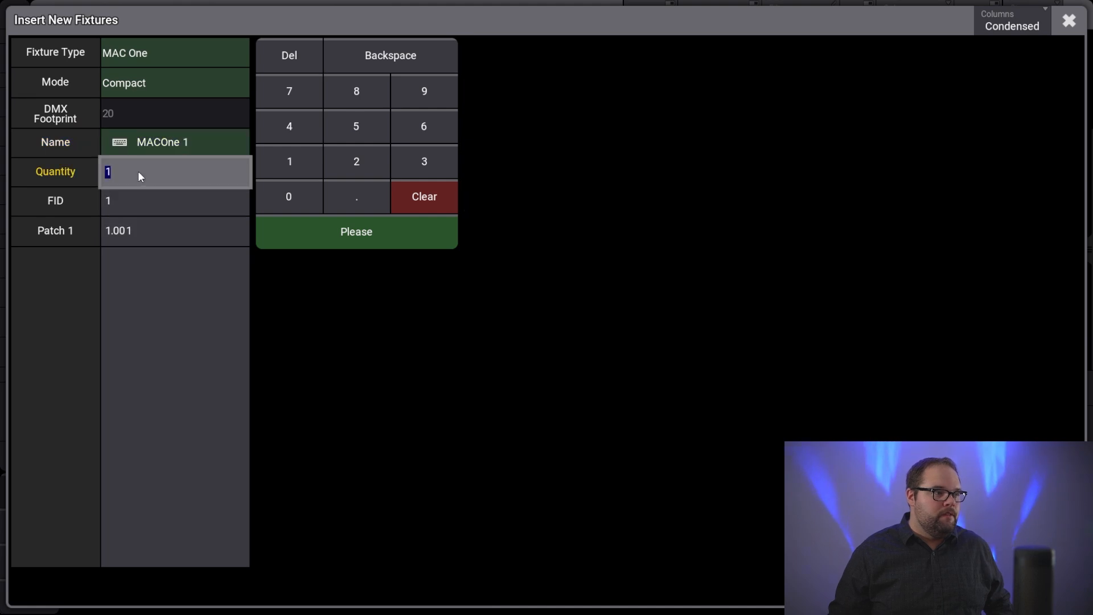
{"action": "type", "text": "10"}
{"action": "left_click", "coordinate": [195, 142]}
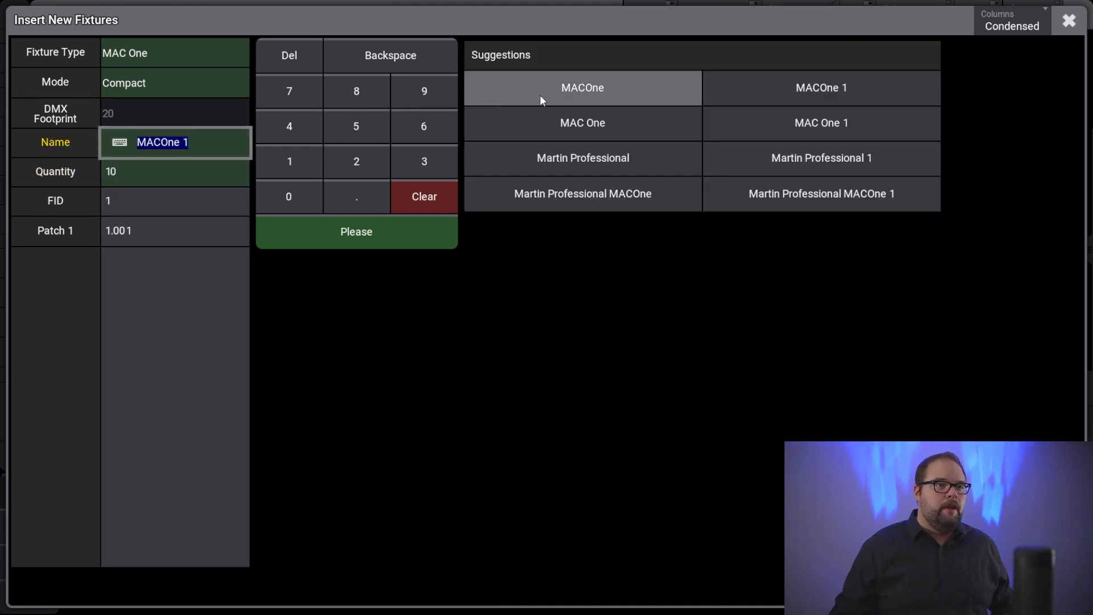
{"action": "left_click", "coordinate": [843, 131]}
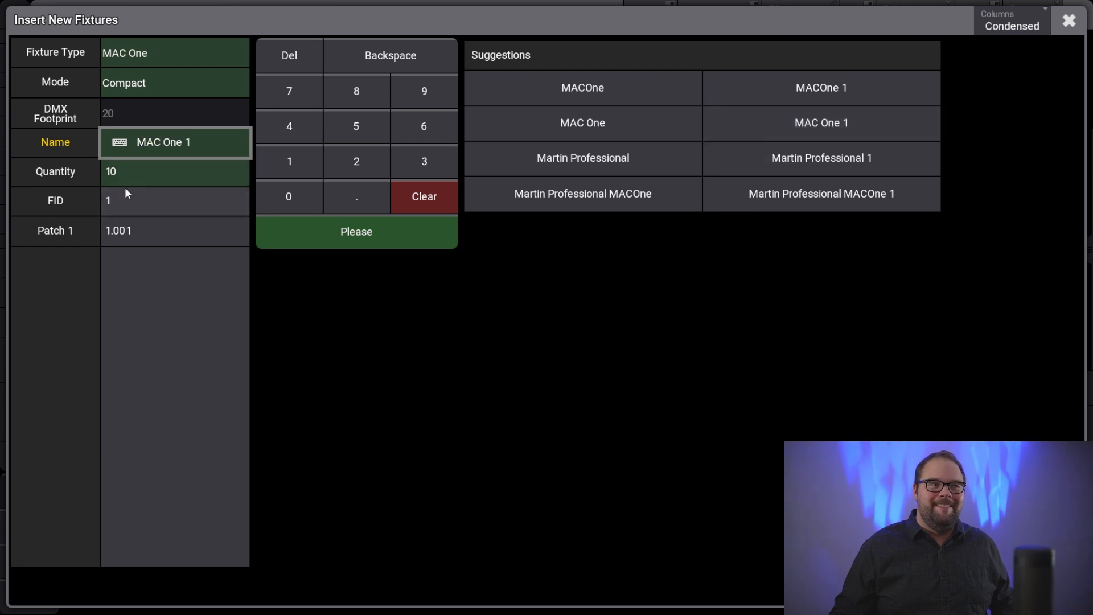
Set the starting FID to 301 and the patch address to 4.1, and insert the MAC One fixtures.
{"action": "left_click", "coordinate": [169, 200]}
{"action": "type", "text": "301"}
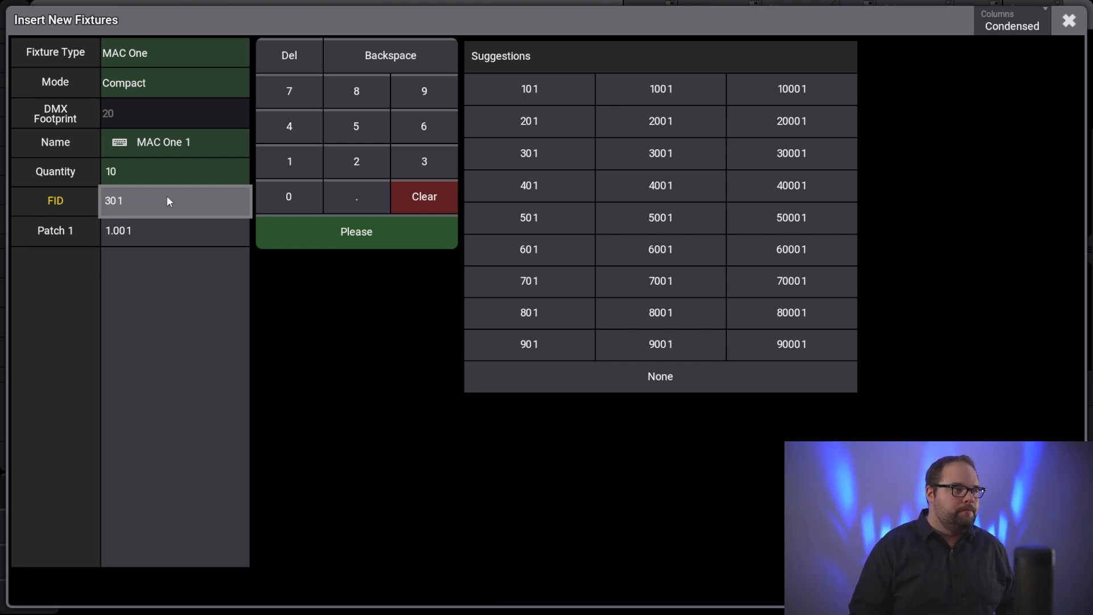
{"action": "left_click", "coordinate": [165, 229]}
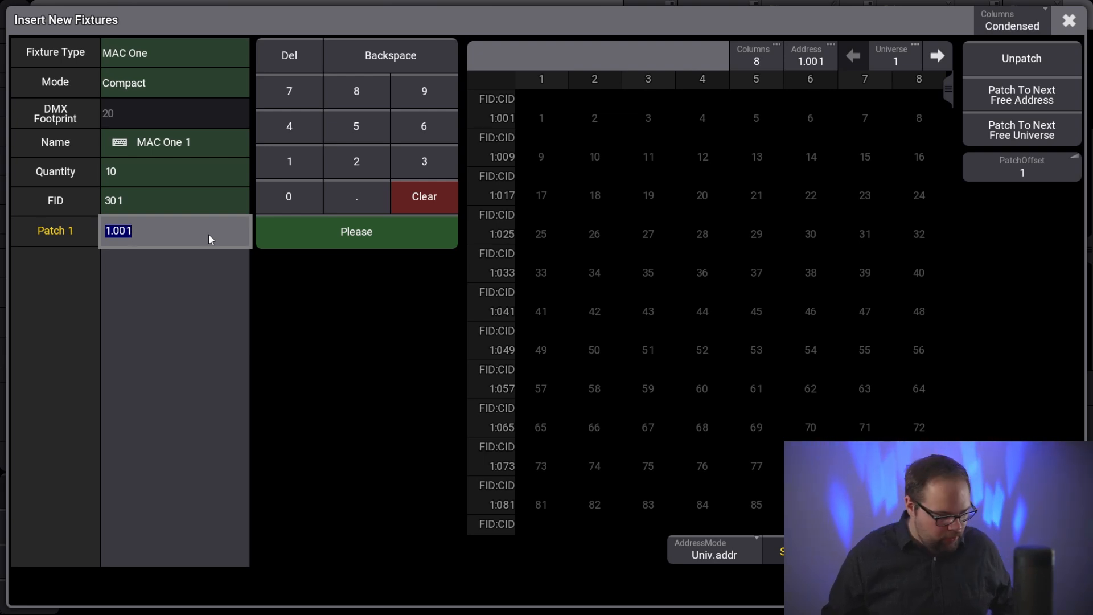
{"action": "type", "text": "4."}
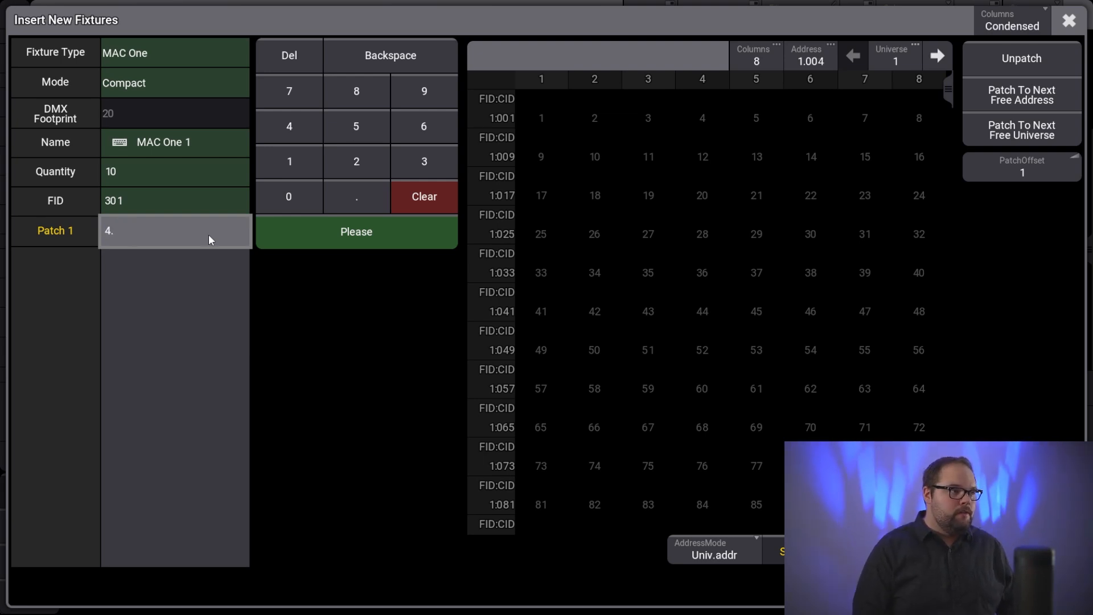
{"action": "type", "text": "1"}
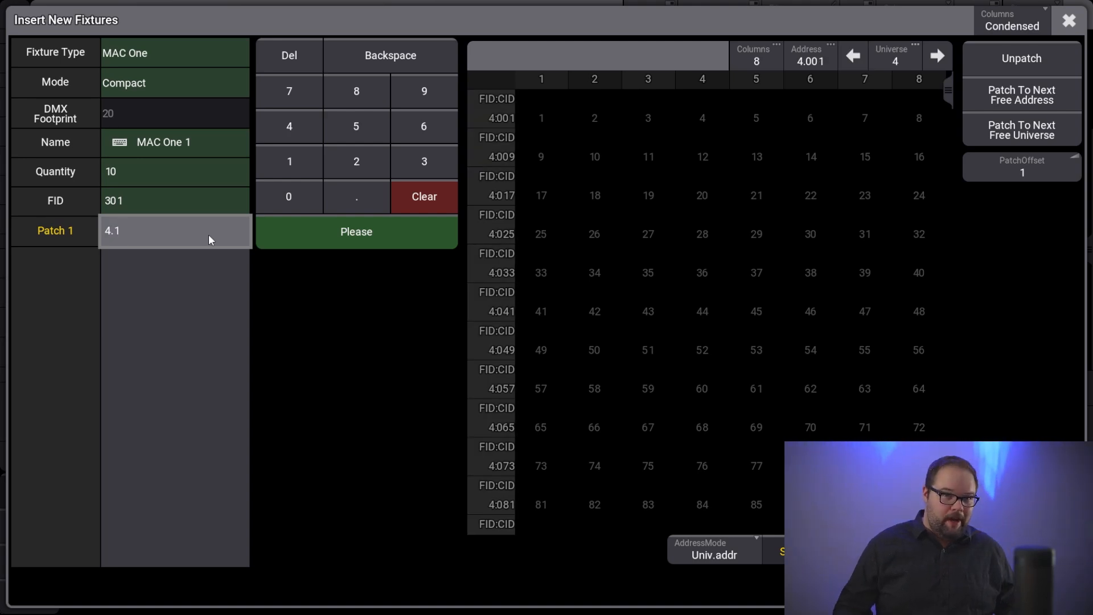
{"action": "key", "text": "Return"}
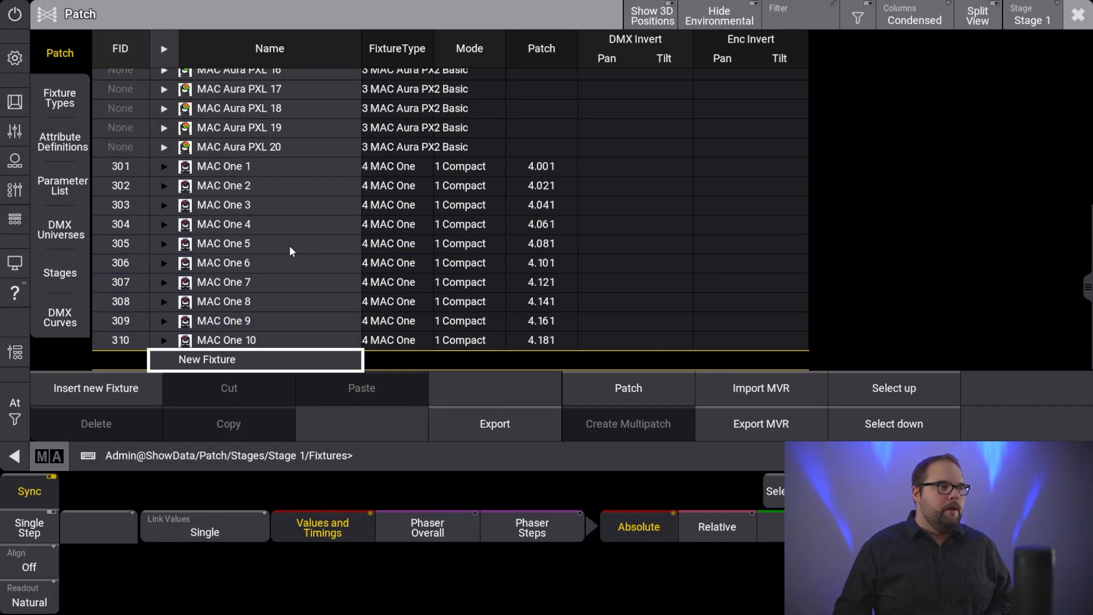
Start inserting another fixture from the USB1 library and choose the ROXX CLUSTER B4-W in 17CH Extended mode.
{"action": "left_click", "coordinate": [135, 387]}
{"action": "left_click", "coordinate": [330, 96]}
{"action": "left_click", "coordinate": [228, 196]}
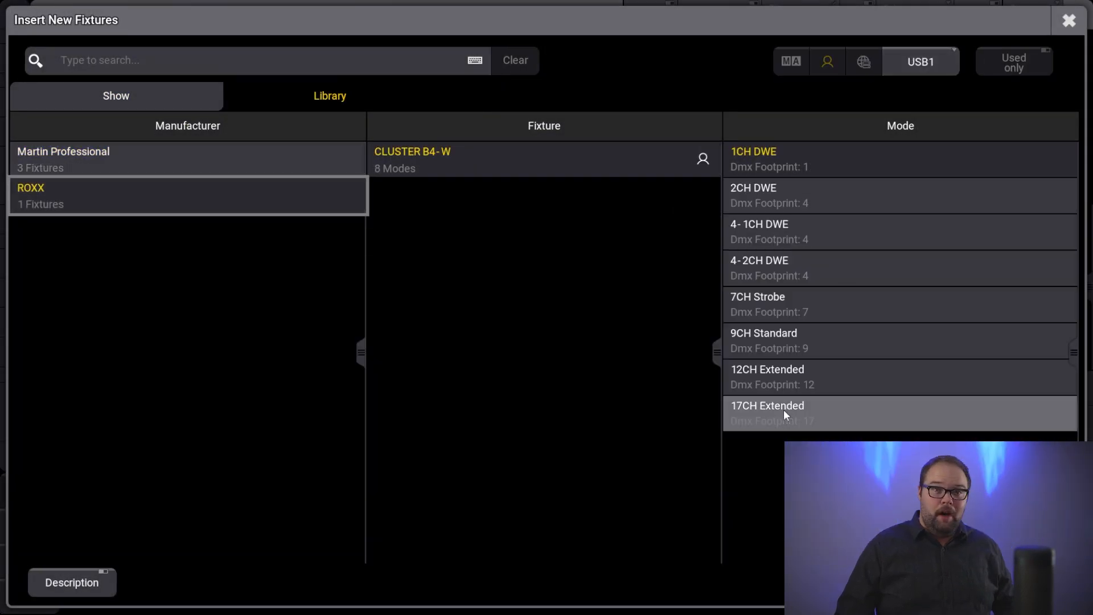
{"action": "double_click", "coordinate": [784, 413]}
Insert 6 CLUSTER B4-W fixtures named from "Blinder 1", with FIDs starting at 401 and patched from address 1.289.
{"action": "type", "text": "Blinder 1"}
{"action": "key", "text": "Return"}
{"action": "type", "text": "6"}
{"action": "key", "text": "Return"}
{"action": "type", "text": "401"}
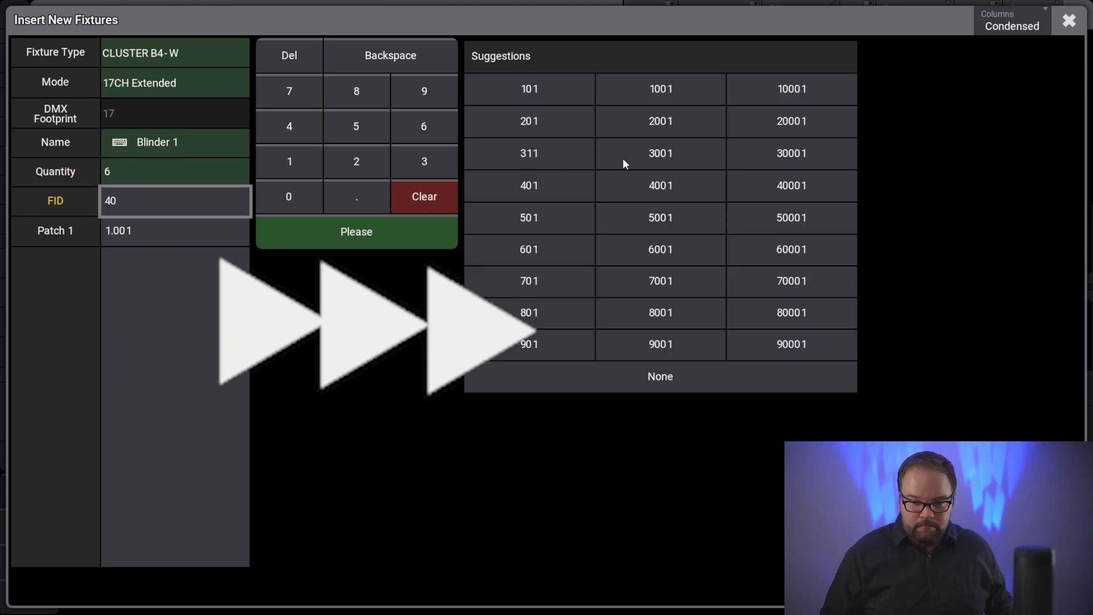
{"action": "key", "text": "Return"}
{"action": "type", "text": "1.289"}
{"action": "key", "text": "Return"}
Add a new fixture at the list's end using the MAC Viper XIP in Ludicrous mode, named from "MAC Viper XIP 1".
{"action": "scroll", "coordinate": [601, 211], "scroll_direction": "down", "scroll_amount": 2}
{"action": "left_click", "coordinate": [239, 359]}
{"action": "left_click", "coordinate": [124, 388]}
{"action": "left_click", "coordinate": [415, 224]}
{"action": "double_click", "coordinate": [824, 224]}
{"action": "left_click", "coordinate": [835, 130]}
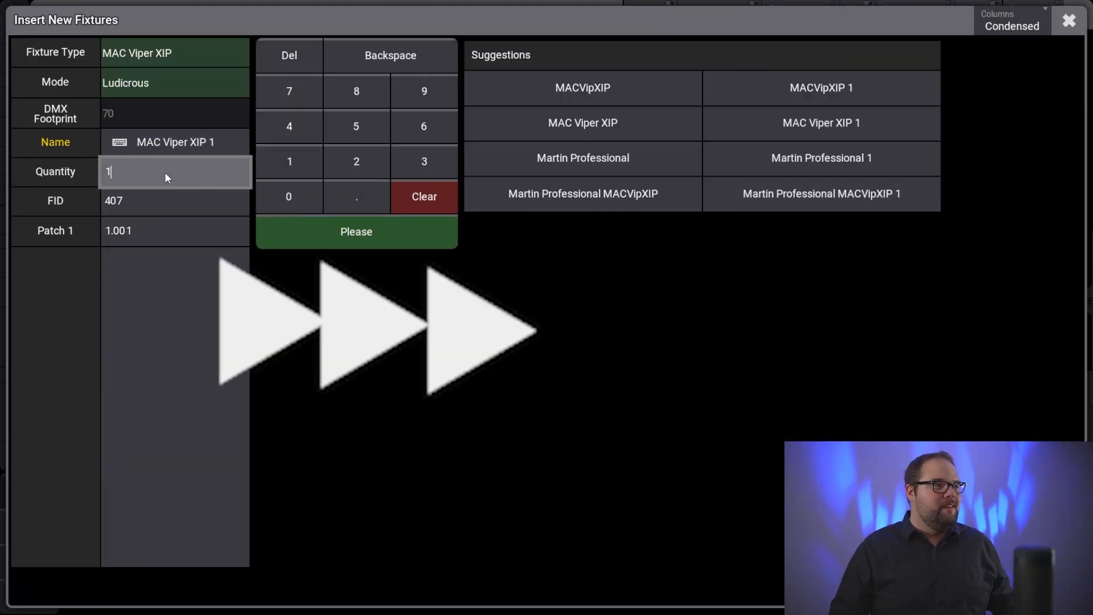
Set the MAC Viper XIP quantity to 20 and insert the fixtures without an FID or patch address.
{"action": "left_click", "coordinate": [164, 170]}
{"action": "type", "text": "16"}
{"action": "key", "text": "Return"}
{"action": "key", "text": "BackSpace"}
{"action": "left_click", "coordinate": [21, 164]}
{"action": "type", "text": "20"}
{"action": "key", "text": "Return"}
{"action": "key", "text": "Return"}
{"action": "key", "text": "Return"}
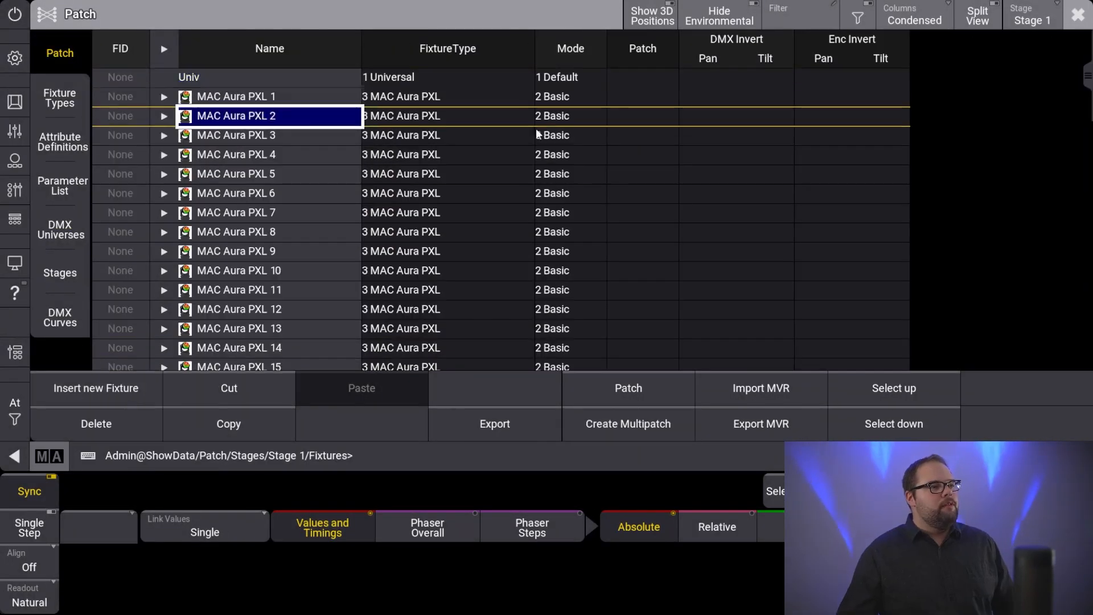
Look through the whole patch list to check the inserted fixtures' names, modes, FIDs and patch addresses.
{"action": "key", "text": "Down"}
{"action": "key", "text": "Down"}
{"action": "key", "text": "Down"}
{"action": "key", "text": "Down"}
{"action": "key", "text": "Down"}
{"action": "key", "text": "Down"}
{"action": "key", "text": "Down"}
{"action": "key", "text": "Down"}
{"action": "key", "text": "Down"}
{"action": "key", "text": "Down"}
{"action": "key", "text": "Down"}
{"action": "key", "text": "Down"}
{"action": "key", "text": "Down"}
{"action": "key", "text": "Down"}
{"action": "key", "text": "Down"}
{"action": "key", "text": "Down"}
{"action": "key", "text": "Down"}
{"action": "key", "text": "Down"}
{"action": "key", "text": "Down"}
{"action": "key", "text": "Down"}
{"action": "key", "text": "Down"}
{"action": "key", "text": "Down"}
{"action": "key", "text": "Down"}
{"action": "key", "text": "Down"}
{"action": "key", "text": "Down"}
{"action": "key", "text": "Down"}
{"action": "key", "text": "Down"}
{"action": "key", "text": "Down"}
{"action": "key", "text": "Down"}
{"action": "key", "text": "Down"}
{"action": "key", "text": "Down"}
{"action": "key", "text": "Down"}
{"action": "key", "text": "Down"}
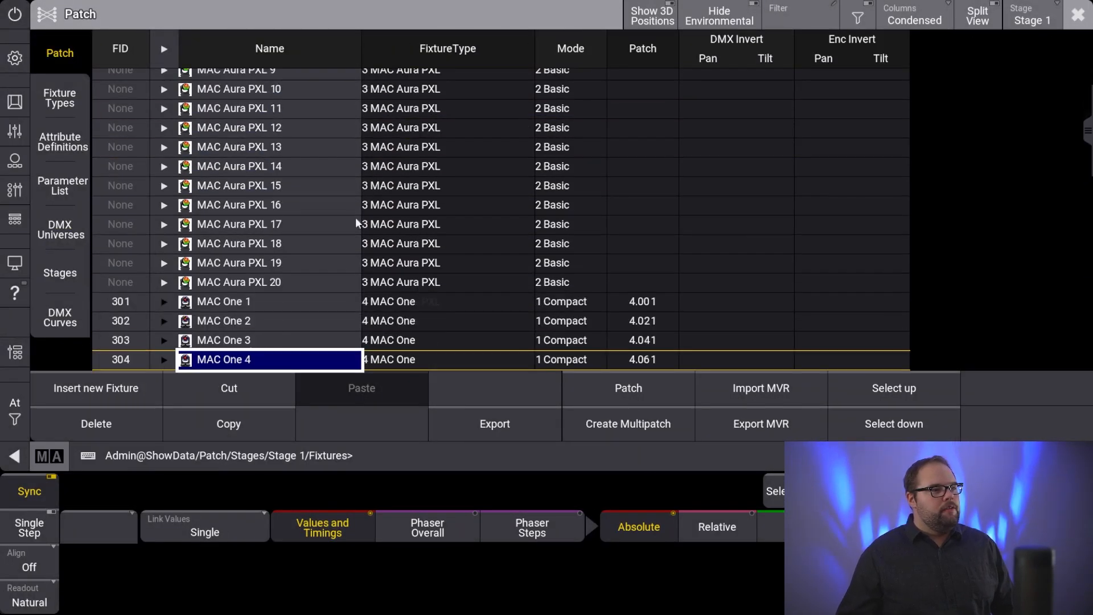
{"action": "key", "text": "Down"}
{"action": "key", "text": "Down"}
{"action": "key", "text": "Down"}
{"action": "key", "text": "Down"}
{"action": "key", "text": "Down"}
{"action": "key", "text": "Down"}
{"action": "key", "text": "Down"}
{"action": "key", "text": "Down"}
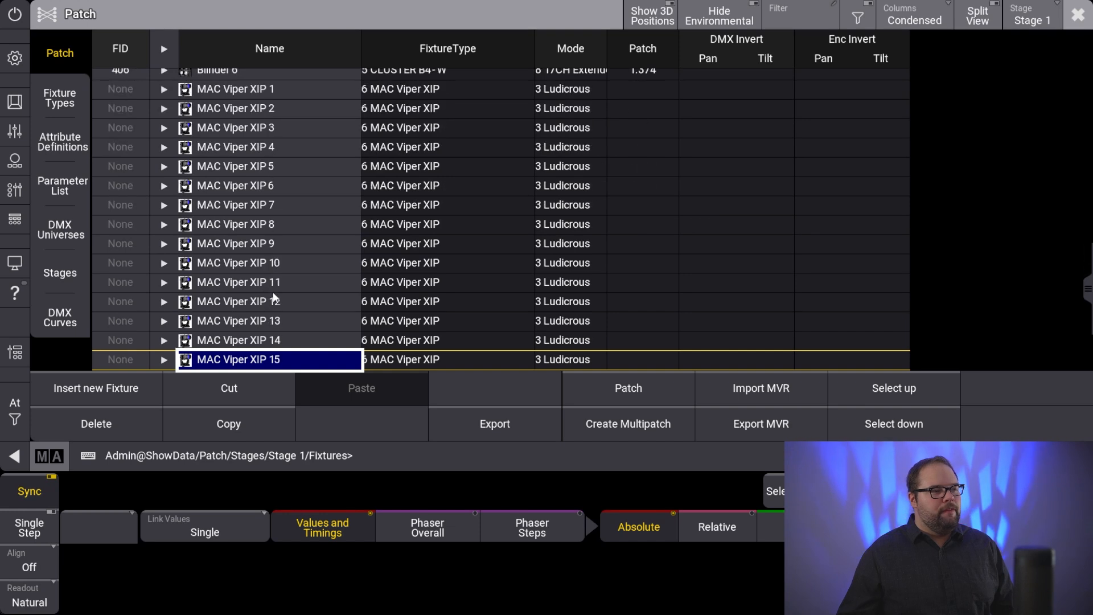
{"action": "key", "text": "Down"}
{"action": "key", "text": "Down"}
{"action": "key", "text": "Down"}
{"action": "key", "text": "Down"}
{"action": "key", "text": "Down"}
{"action": "key", "text": "Down"}
{"action": "key", "text": "Up"}
{"action": "key", "text": "Up"}
{"action": "key", "text": "Up"}
{"action": "key", "text": "Up"}
{"action": "key", "text": "Up"}
{"action": "key", "text": "Up"}
{"action": "key", "text": "Up"}
{"action": "key", "text": "Up"}
{"action": "key", "text": "Up"}
{"action": "key", "text": "Up"}
{"action": "key", "text": "Up"}
{"action": "key", "text": "Up"}
{"action": "key", "text": "Up"}
{"action": "key", "text": "Up"}
{"action": "key", "text": "Up"}
{"action": "key", "text": "Up"}
{"action": "key", "text": "Up"}
{"action": "key", "text": "Up"}
{"action": "key", "text": "Up"}
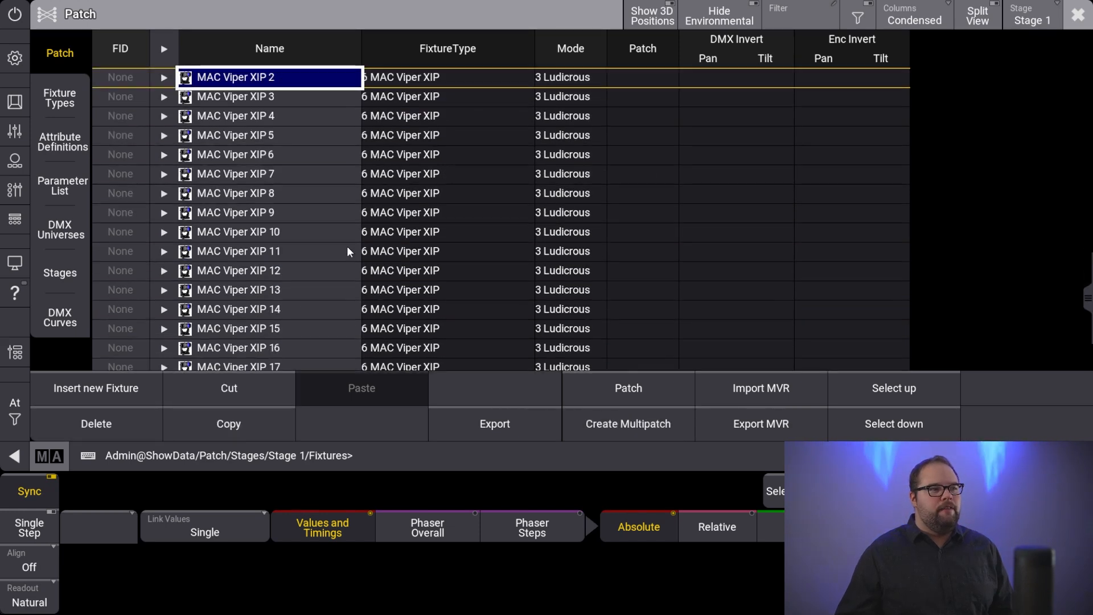
{"action": "key", "text": "Up"}
{"action": "key", "text": "Up"}
{"action": "key", "text": "Up"}
{"action": "key", "text": "Up"}
{"action": "key", "text": "Up"}
{"action": "key", "text": "Up"}
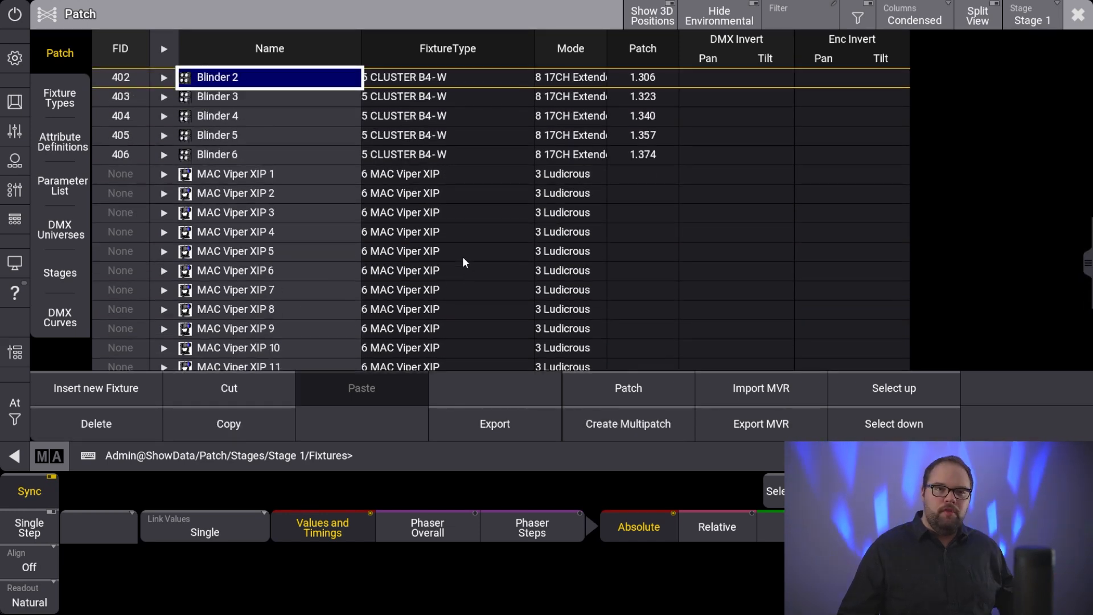
{"action": "key", "text": "Up"}
{"action": "key", "text": "Up"}
{"action": "key", "text": "Up"}
{"action": "key", "text": "Up"}
{"action": "key", "text": "Up"}
{"action": "key", "text": "Up"}
{"action": "key", "text": "Up"}
{"action": "key", "text": "Up"}
{"action": "key", "text": "Up"}
{"action": "key", "text": "Up"}
{"action": "key", "text": "Up"}
{"action": "key", "text": "Up"}
{"action": "key", "text": "Up"}
{"action": "key", "text": "Up"}
{"action": "key", "text": "Up"}
{"action": "key", "text": "Up"}
{"action": "key", "text": "Up"}
{"action": "key", "text": "Up"}
{"action": "key", "text": "Up"}
{"action": "key", "text": "Up"}
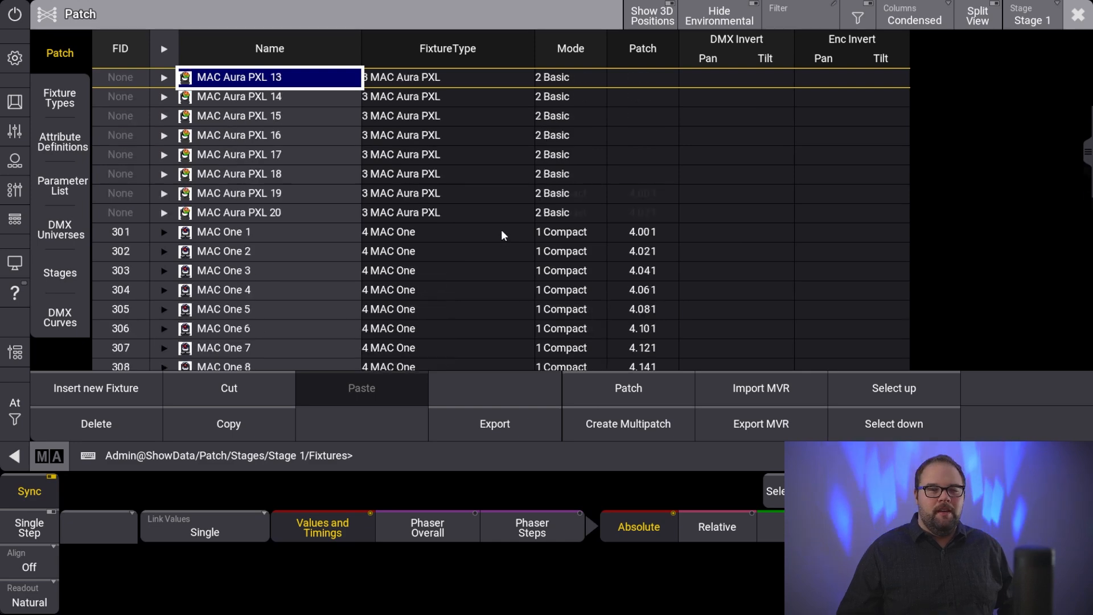
{"action": "key", "text": "Up"}
{"action": "key", "text": "Up"}
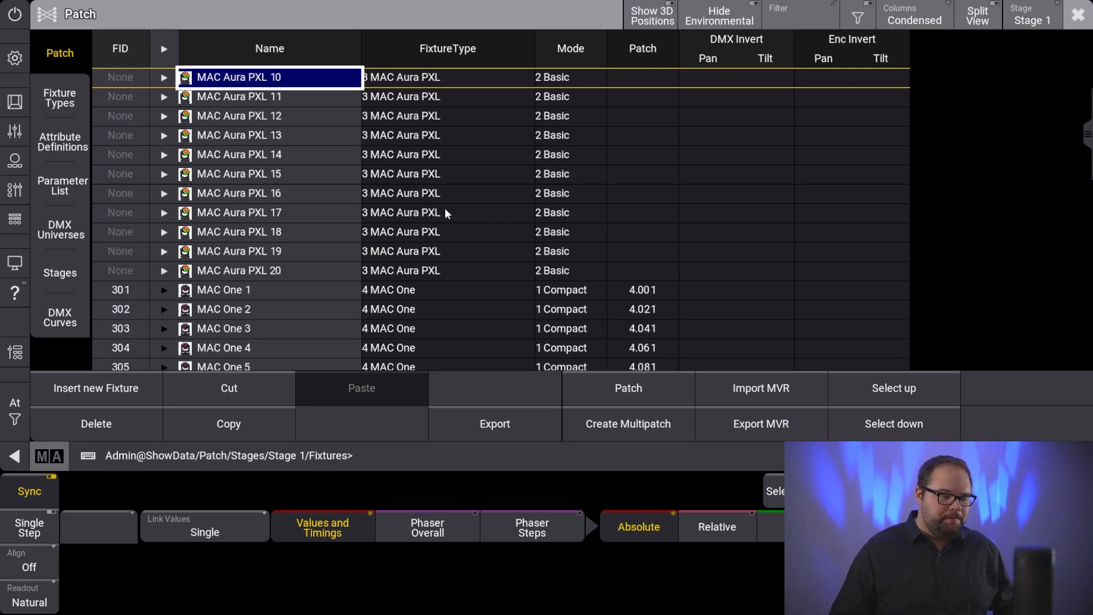
Start inserting a new fixture, search the library for "group" and choose the Generic Grouping fixture in Default mode.
{"action": "left_click", "coordinate": [78, 390]}
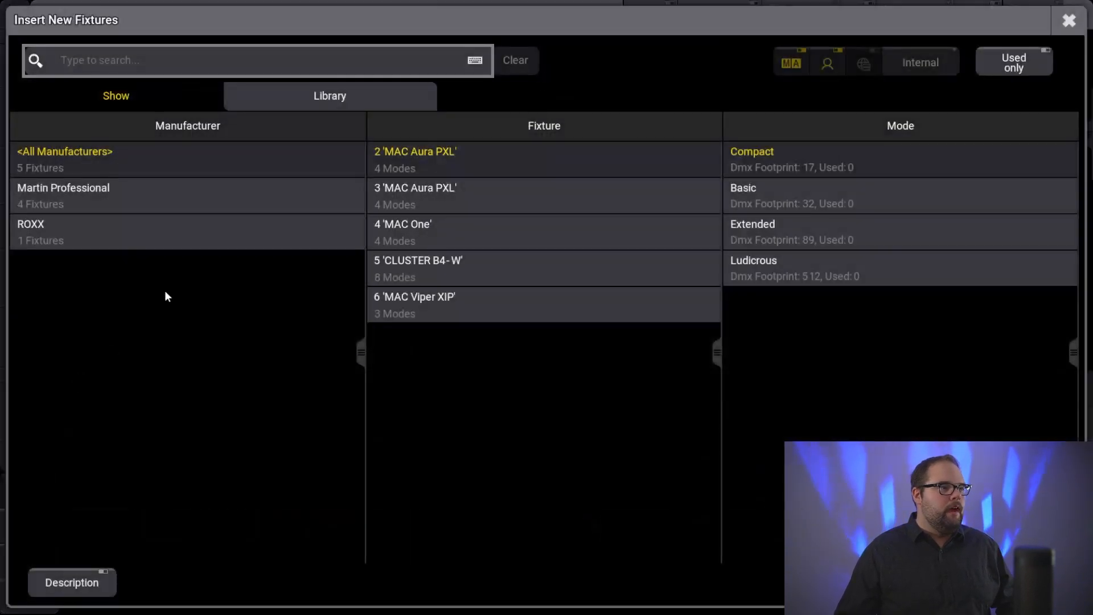
{"action": "left_click", "coordinate": [281, 94]}
{"action": "left_click", "coordinate": [271, 61]}
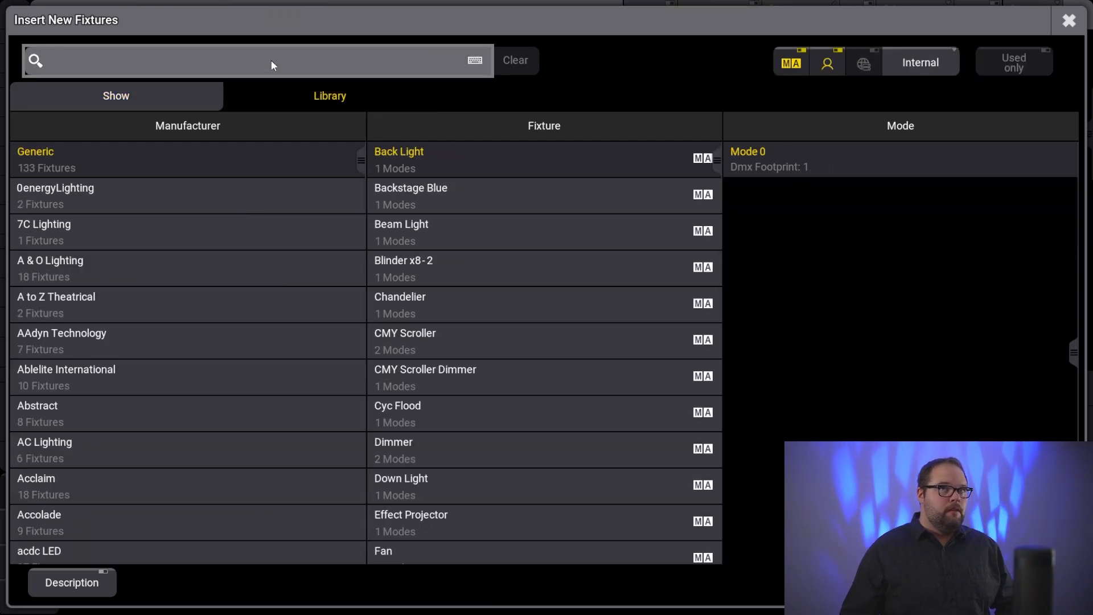
{"action": "type", "text": "group"}
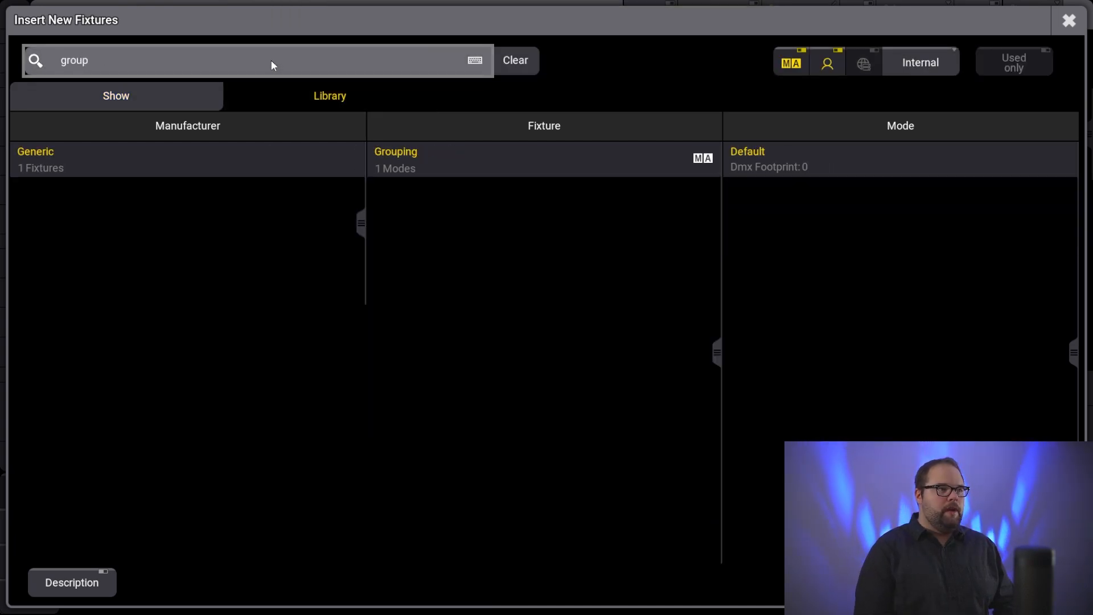
{"action": "left_click", "coordinate": [387, 157]}
{"action": "left_click", "coordinate": [797, 166]}
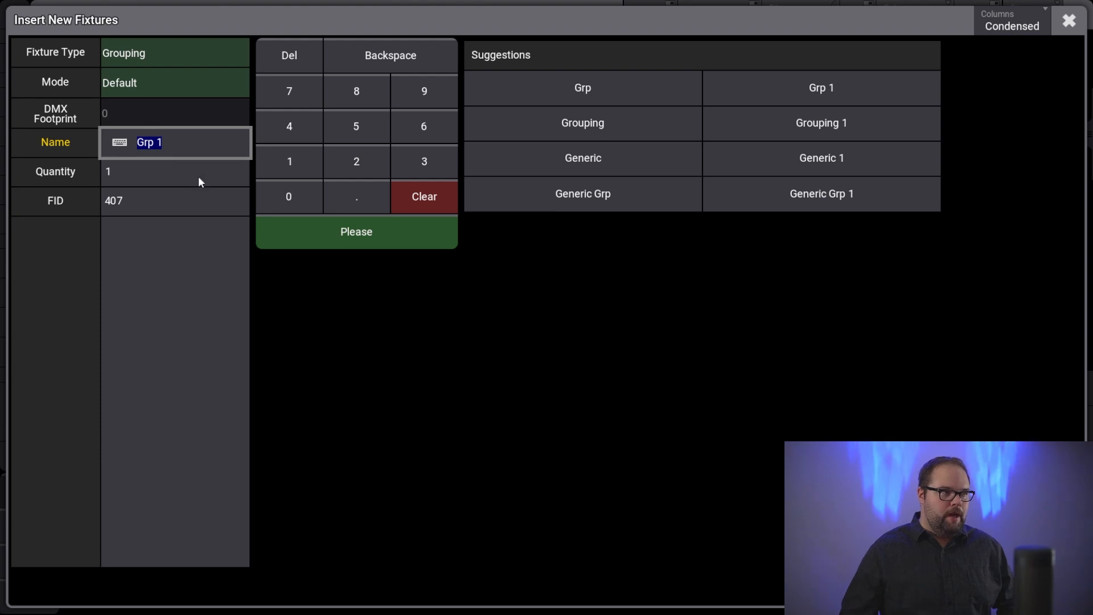
Insert 6 Grouping fixtures named from "Group 1" with the FID set to None.
{"action": "left_click", "coordinate": [182, 146]}
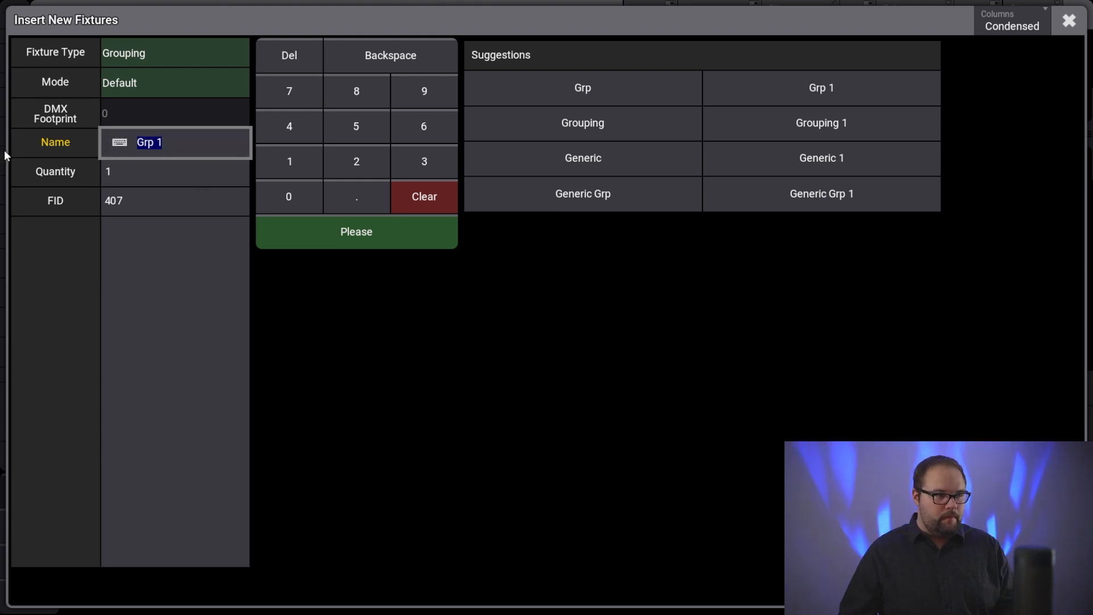
{"action": "type", "text": "Grou"}
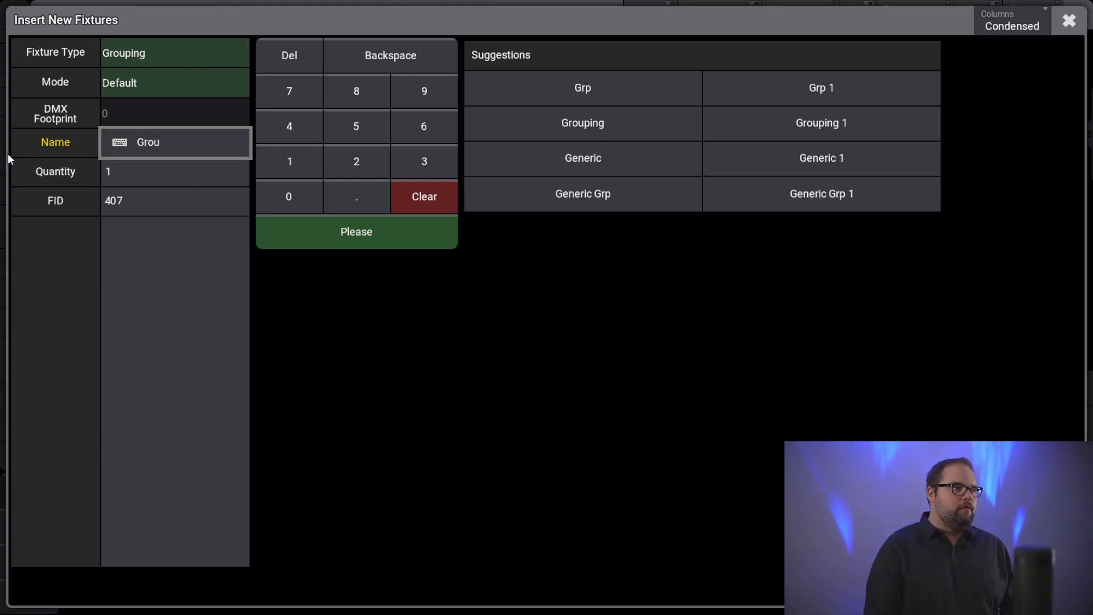
{"action": "type", "text": "p 1"}
{"action": "key", "text": "Return"}
{"action": "type", "text": "6"}
{"action": "key", "text": "Return"}
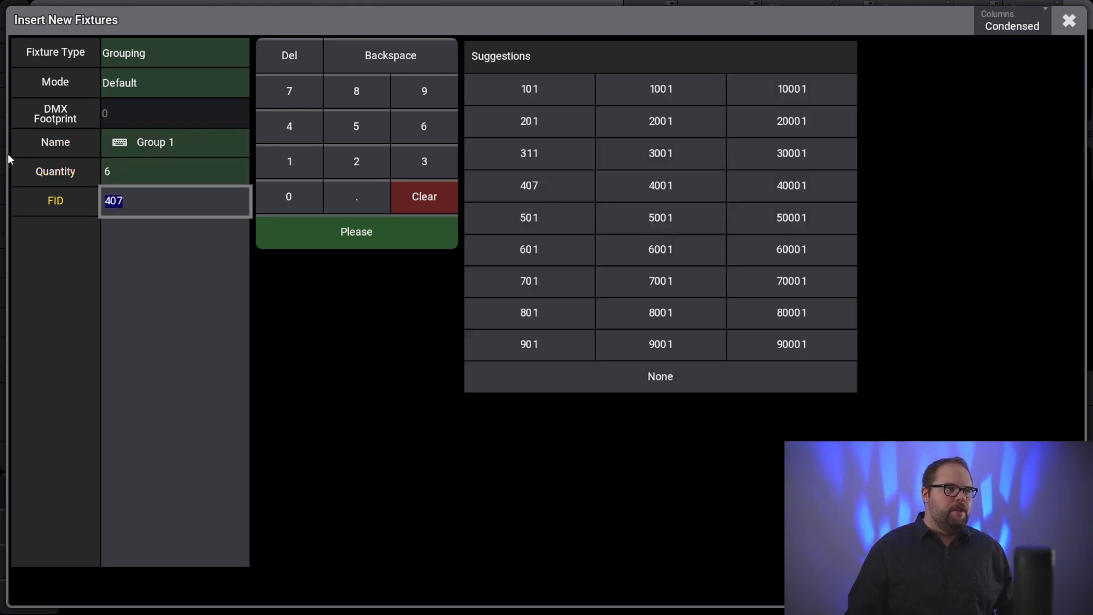
{"action": "left_click", "coordinate": [660, 376]}
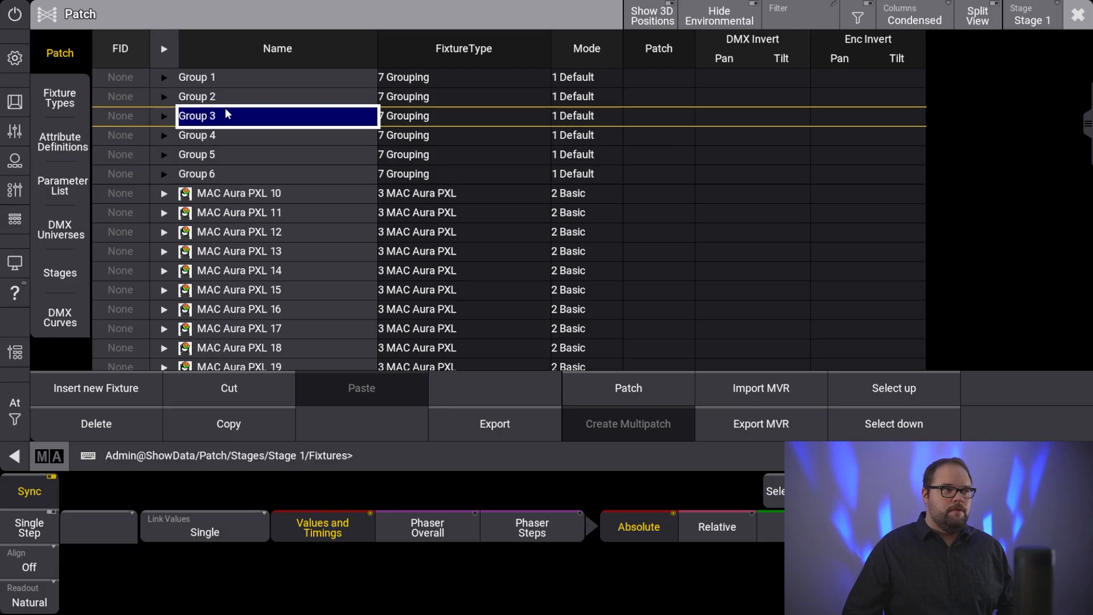
Rename the grouping fixture Group 1 as FOH and Group 2 as DS Truss.
{"action": "scroll", "coordinate": [224, 107], "scroll_direction": "up", "scroll_amount": 2}
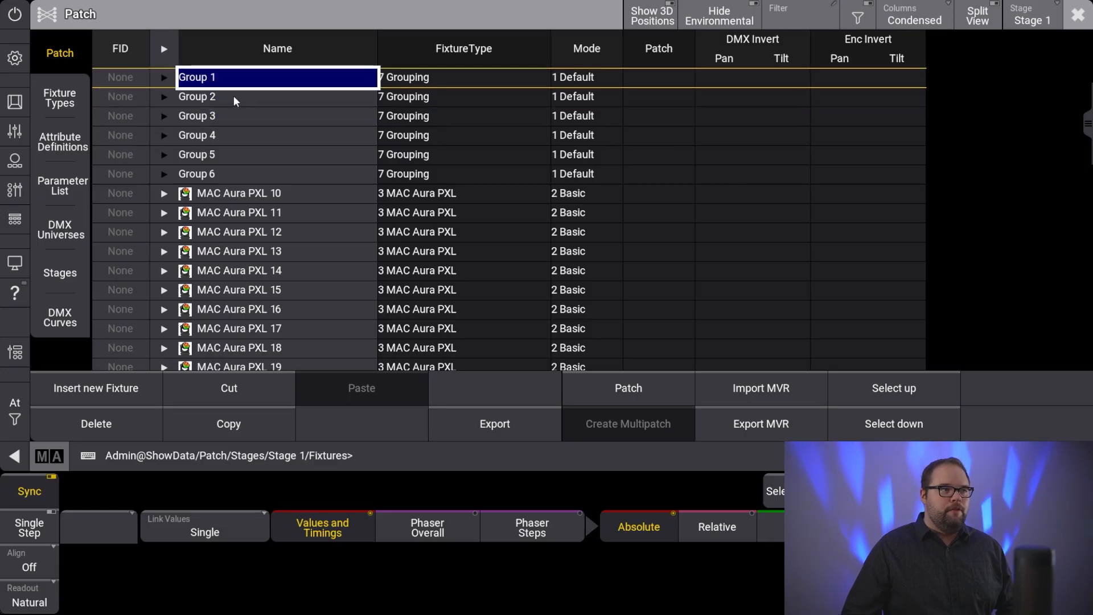
{"action": "left_click", "coordinate": [193, 76]}
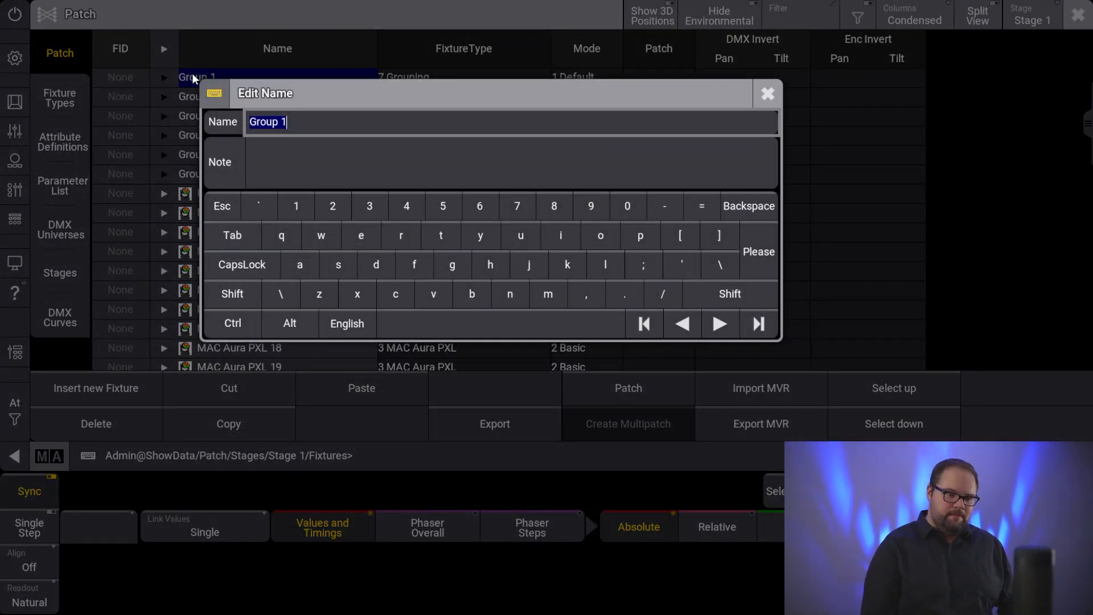
{"action": "type", "text": "FOH"}
{"action": "key", "text": "Return"}
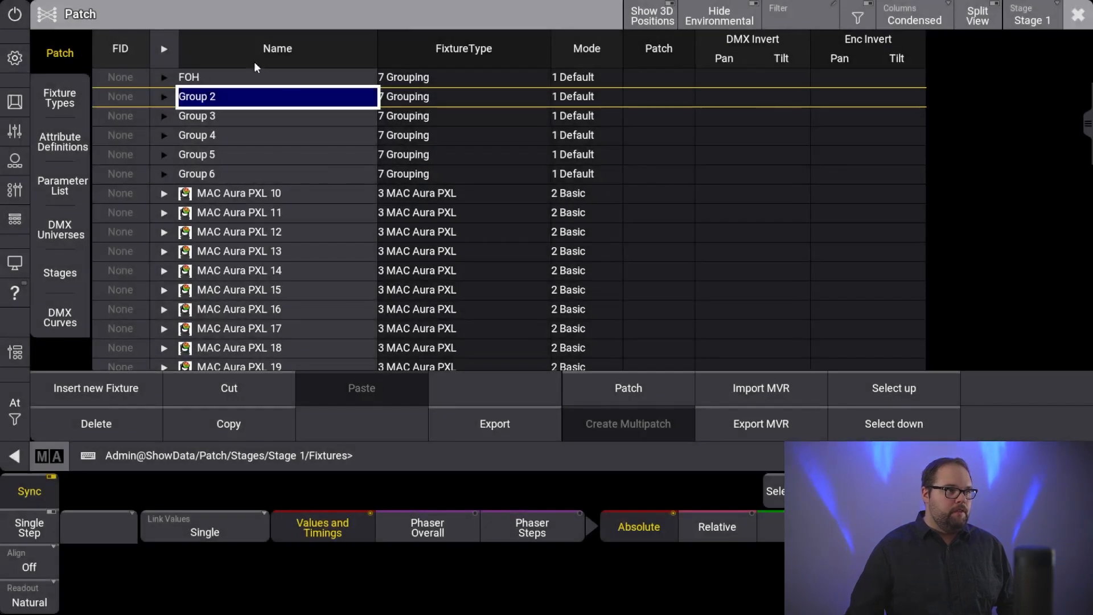
{"action": "left_click", "coordinate": [206, 95]}
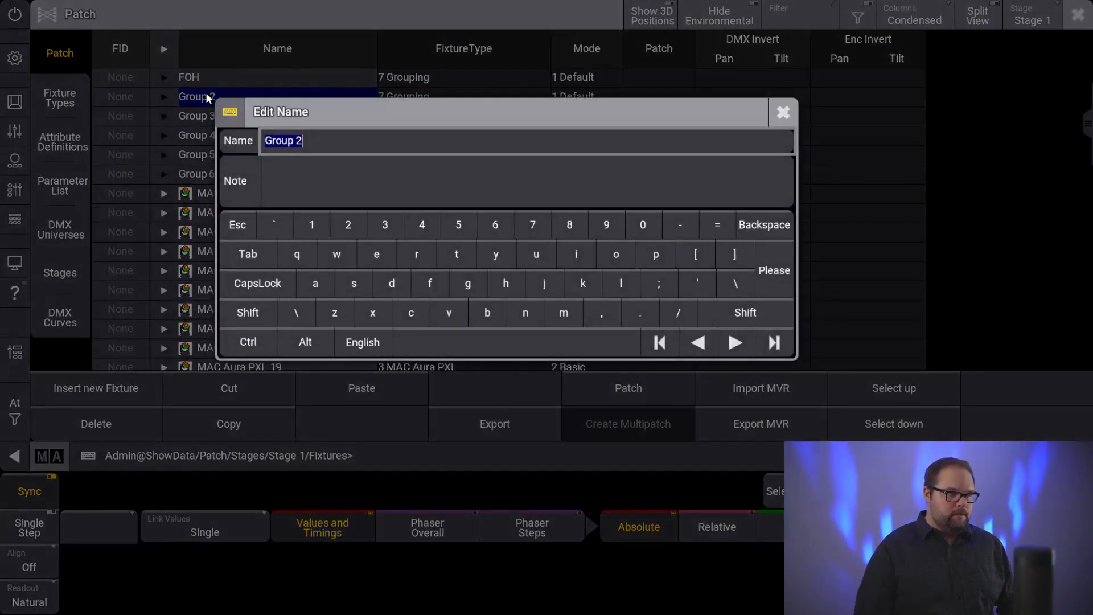
{"action": "type", "text": "DS Truss"}
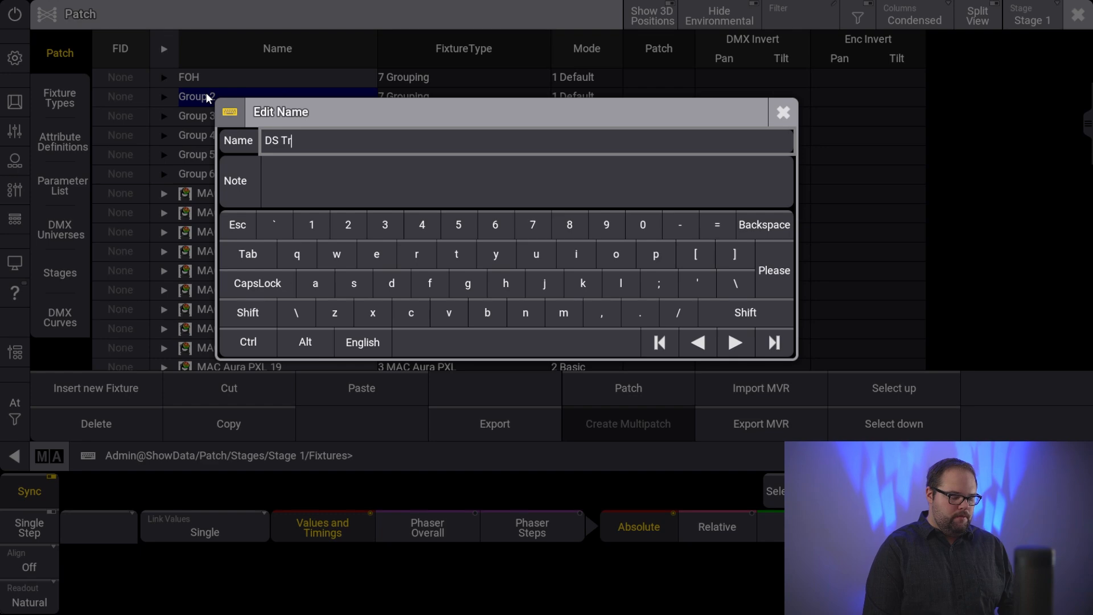
{"action": "key", "text": "Return"}
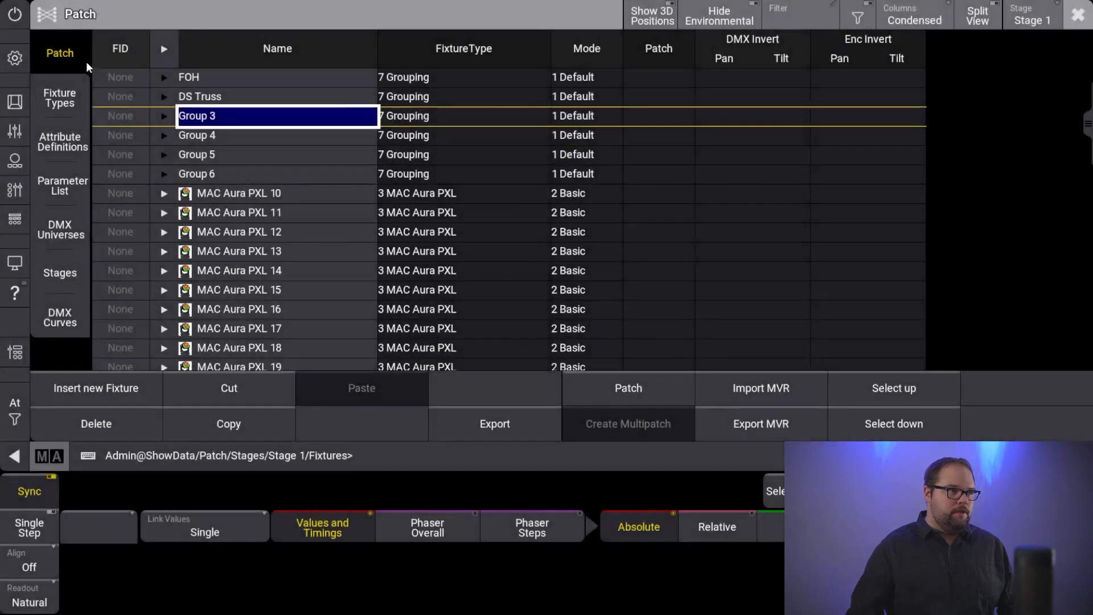
Rename the grouping fixture Group 3 as US Truss and Group 4 as US Floor.
{"action": "left_click", "coordinate": [213, 122]}
{"action": "type", "text": "US Truss"}
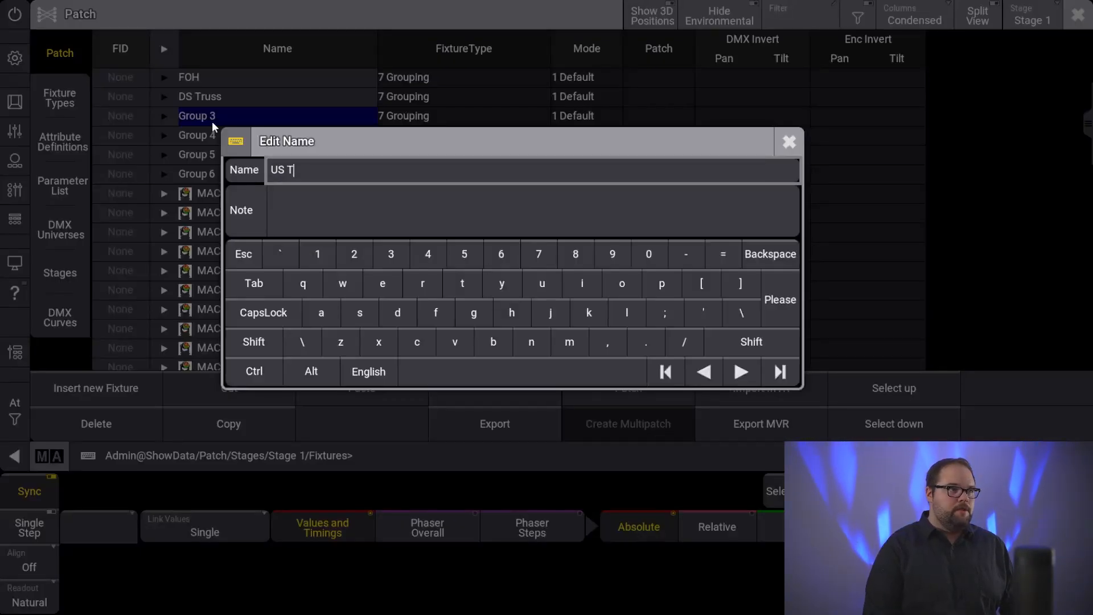
{"action": "key", "text": "Return"}
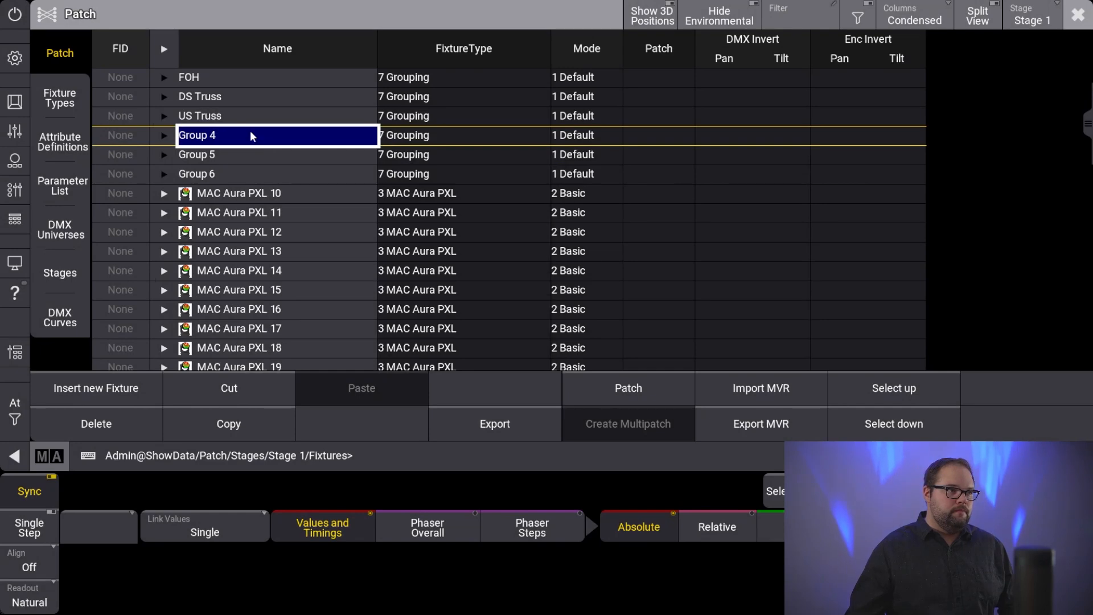
{"action": "left_click", "coordinate": [248, 131]}
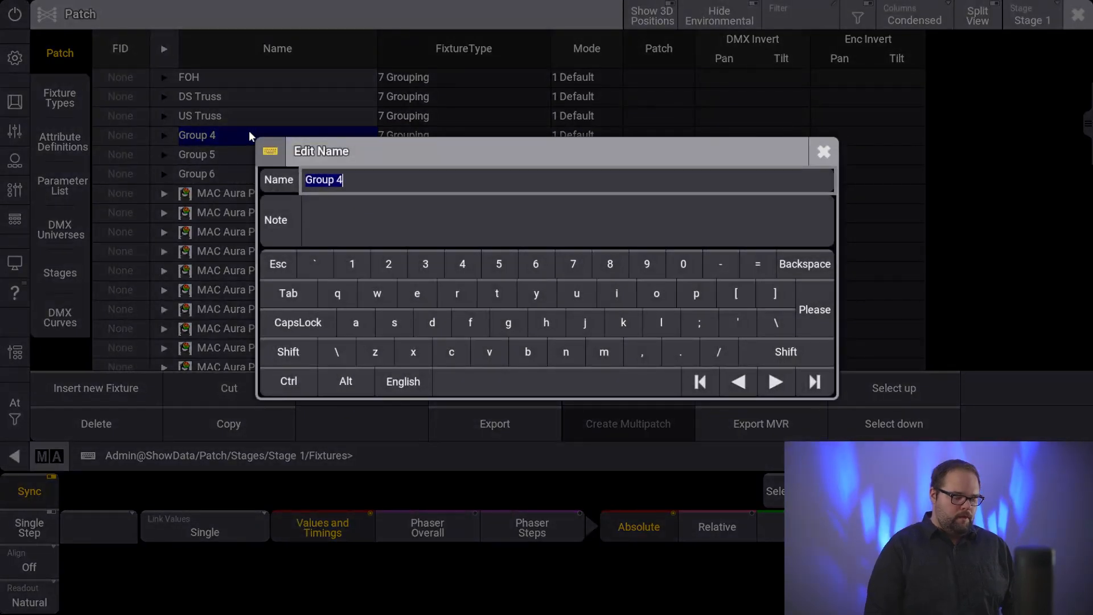
{"action": "type", "text": "US Fk"}
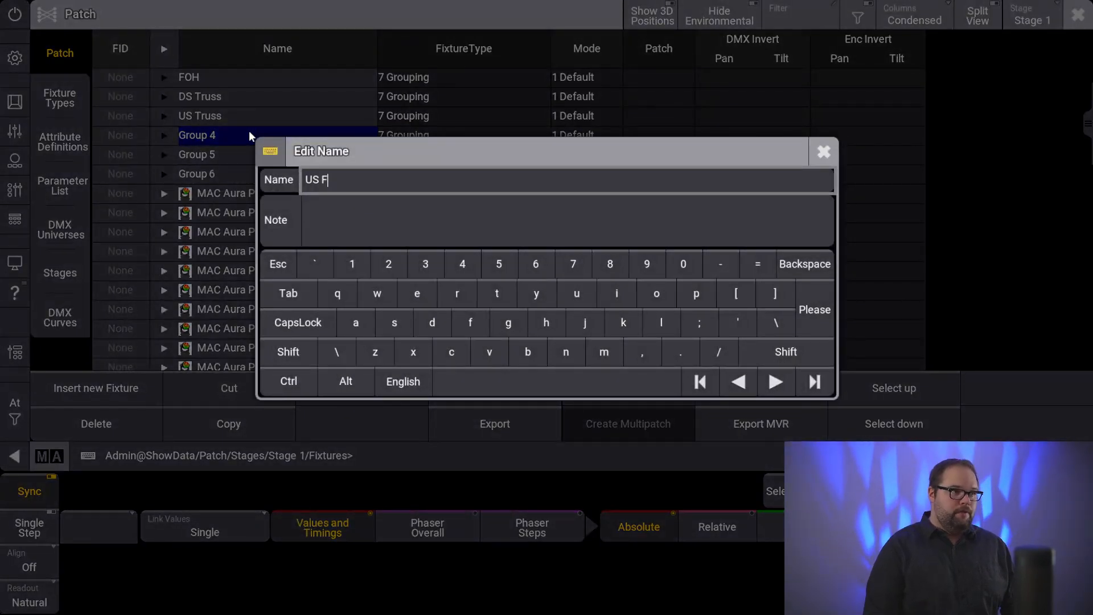
{"action": "key", "text": "BackSpace"}
{"action": "type", "text": "loor"}
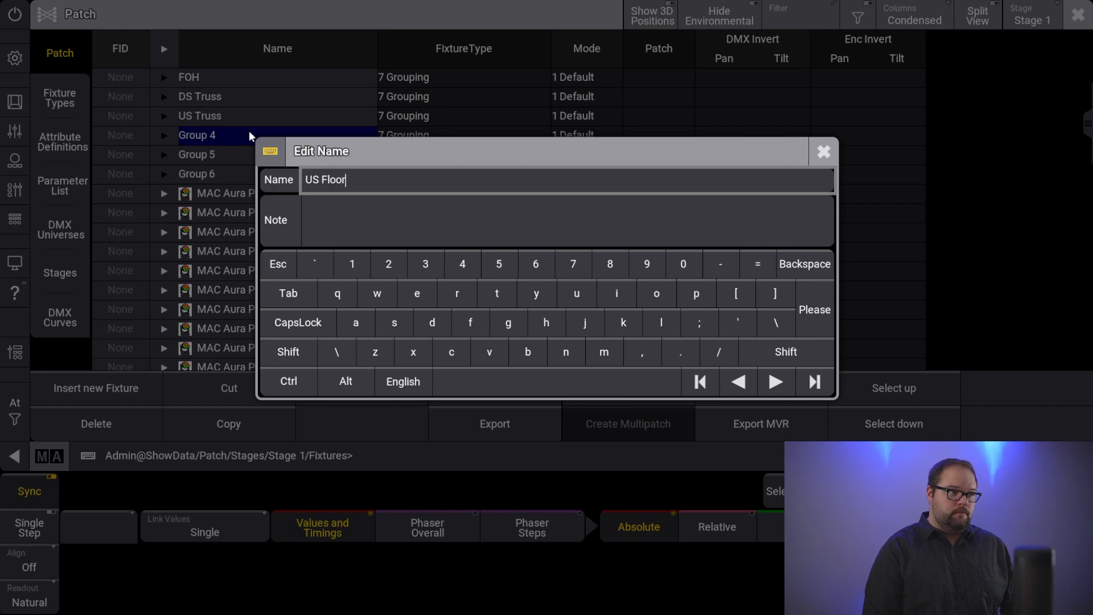
{"action": "key", "text": "Return"}
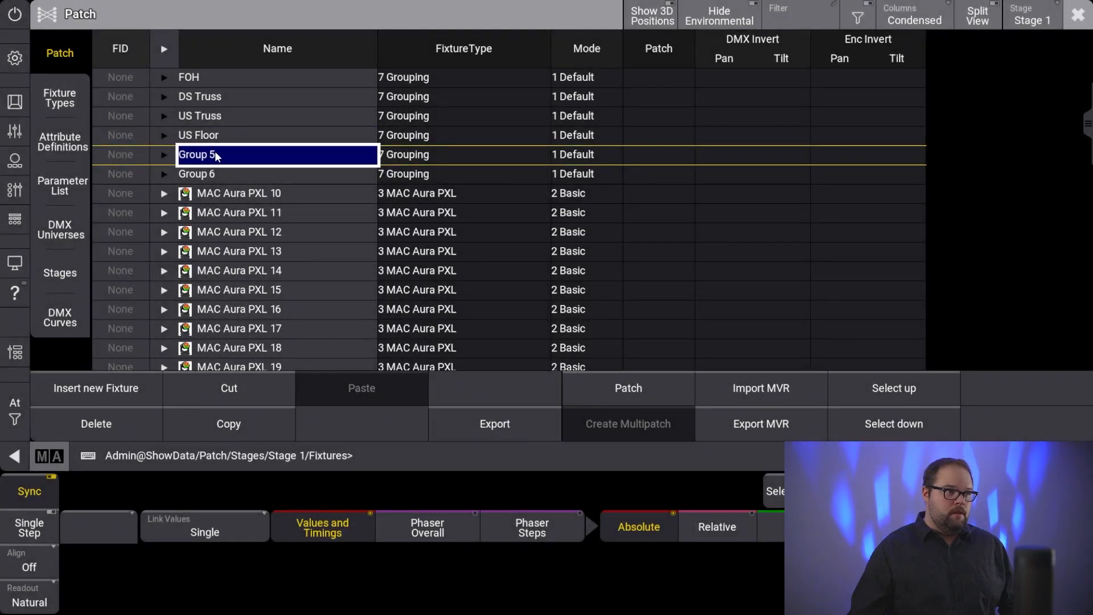
Rename the grouping fixture Group 5 as Midstage Floor and delete the surplus Group 6.
{"action": "left_click", "coordinate": [214, 152]}
{"action": "type", "text": "Mid"}
{"action": "type", "text": "stage Fk"}
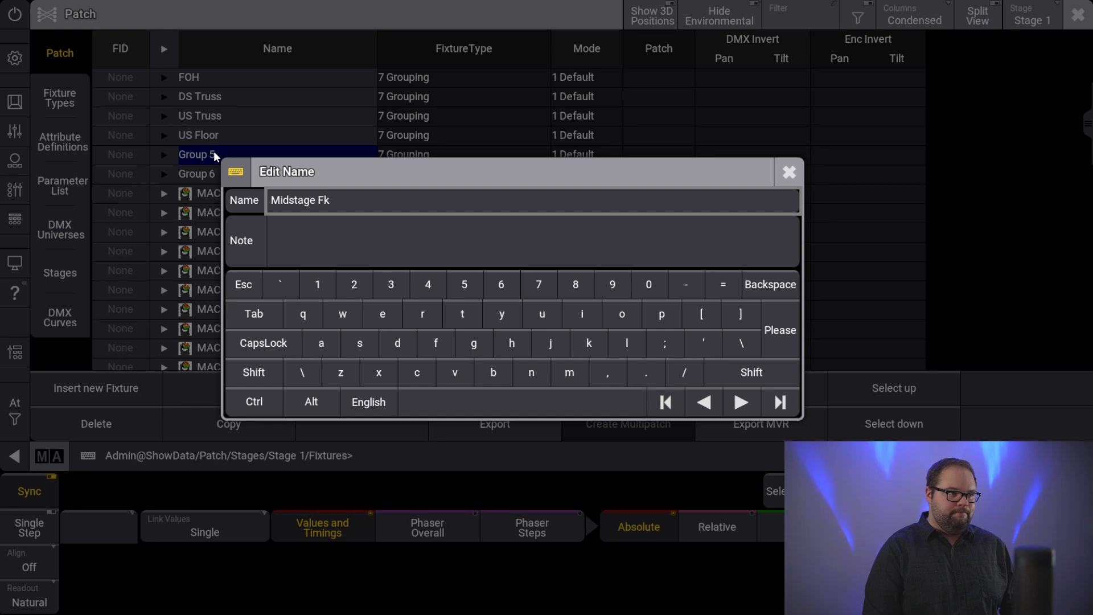
{"action": "key", "text": "BackSpace"}
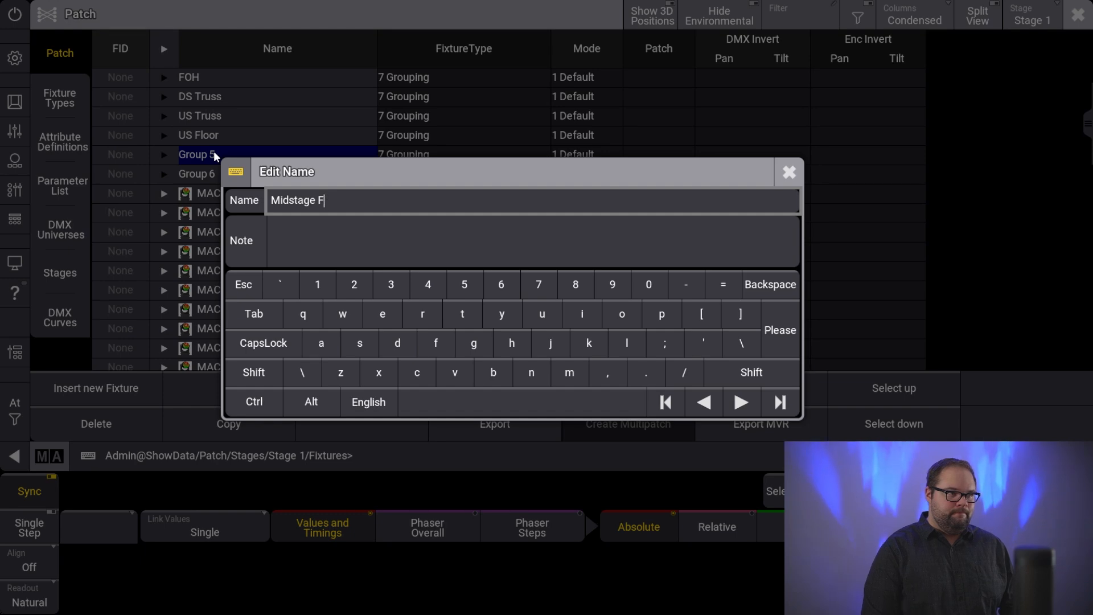
{"action": "type", "text": "loor"}
{"action": "key", "text": "Return"}
{"action": "left_click", "coordinate": [73, 422]}
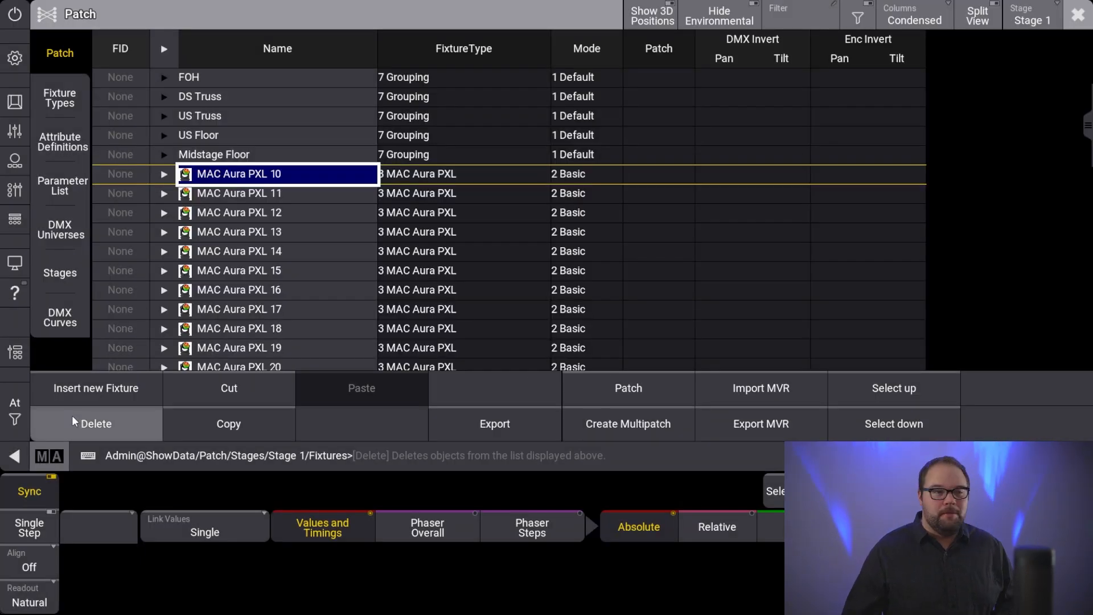
Sort the patch list by name and patch MAC Aura PXL 1 to 6 starting at address 2.1.
{"action": "scroll", "coordinate": [319, 66], "scroll_direction": "up", "scroll_amount": 20}
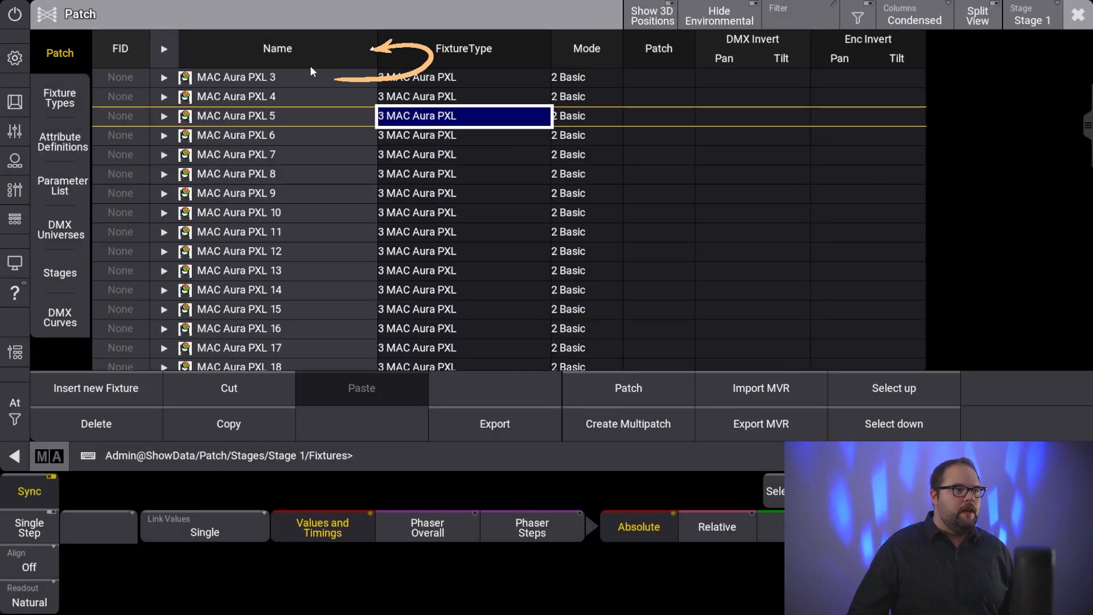
{"action": "scroll", "coordinate": [251, 137], "scroll_direction": "down", "scroll_amount": 2}
{"action": "scroll", "coordinate": [244, 144], "scroll_direction": "down", "scroll_amount": 20}
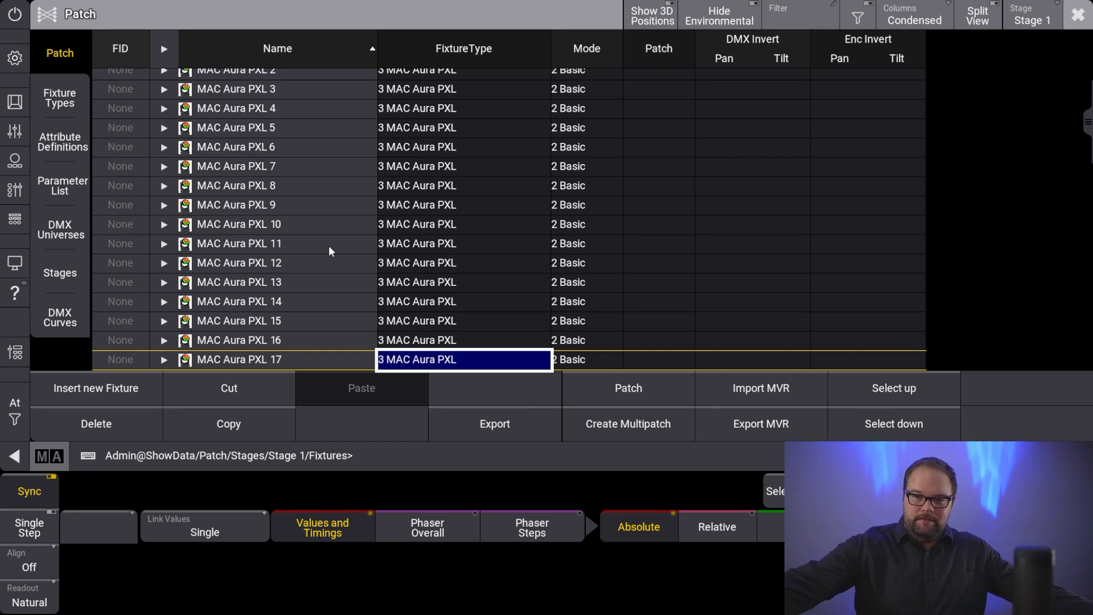
{"action": "scroll", "coordinate": [329, 246], "scroll_direction": "up", "scroll_amount": 11}
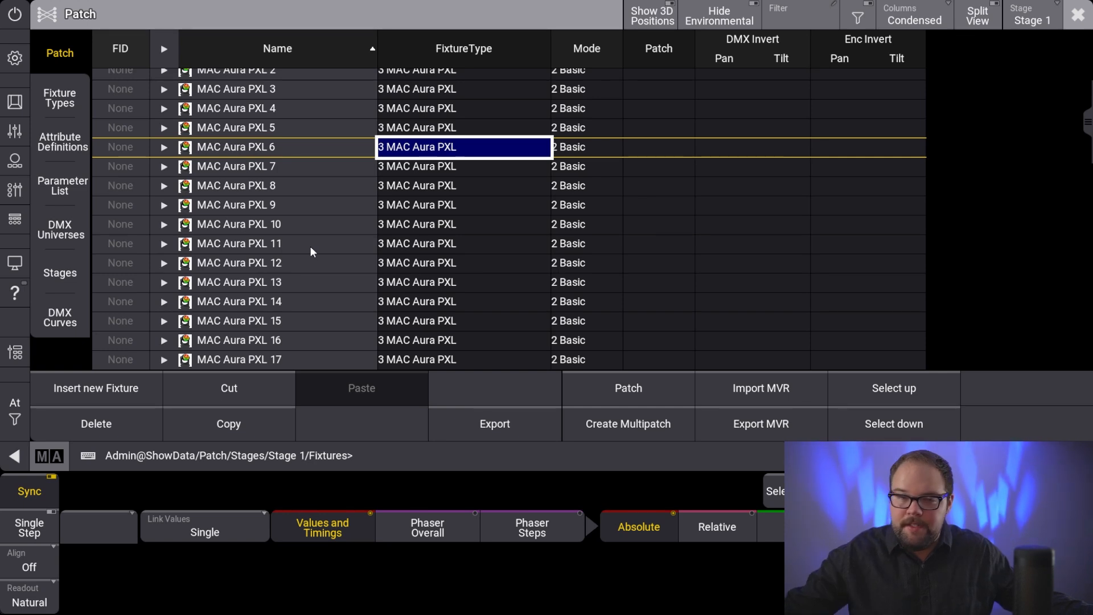
{"action": "scroll", "coordinate": [302, 201], "scroll_direction": "up", "scroll_amount": 5}
{"action": "scroll", "coordinate": [302, 200], "scroll_direction": "up", "scroll_amount": 4}
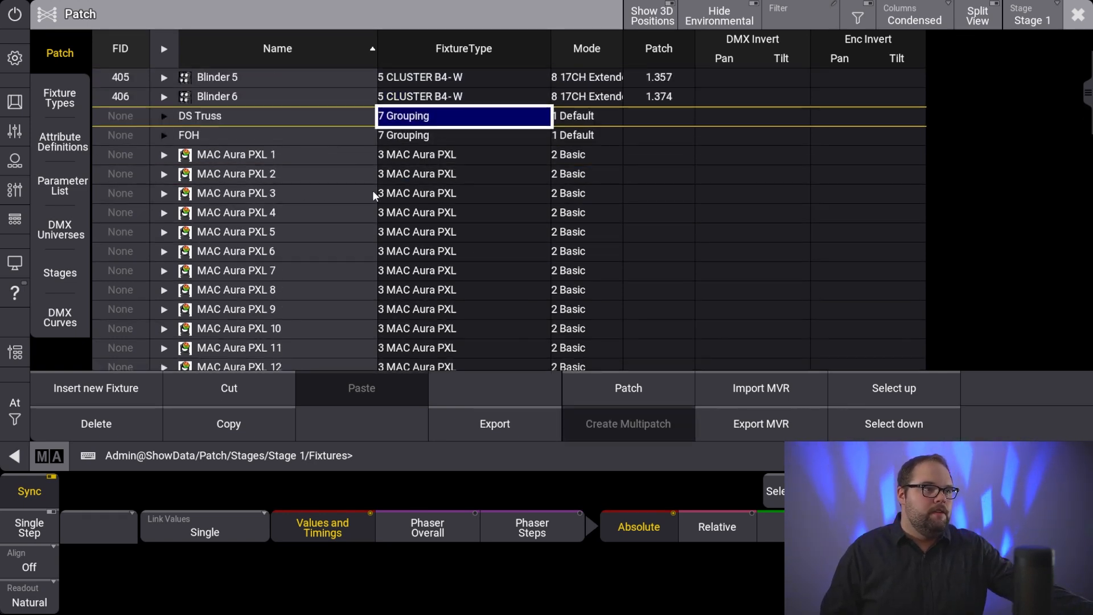
{"action": "left_click_drag", "start_coordinate": [639, 158], "coordinate": [646, 255]}
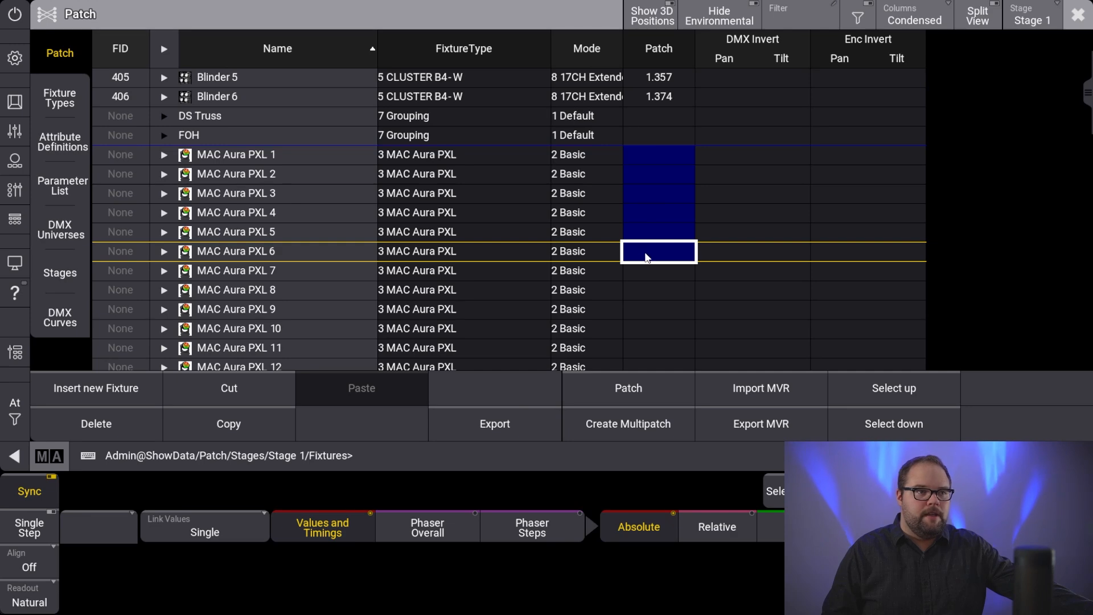
{"action": "left_click", "coordinate": [646, 256]}
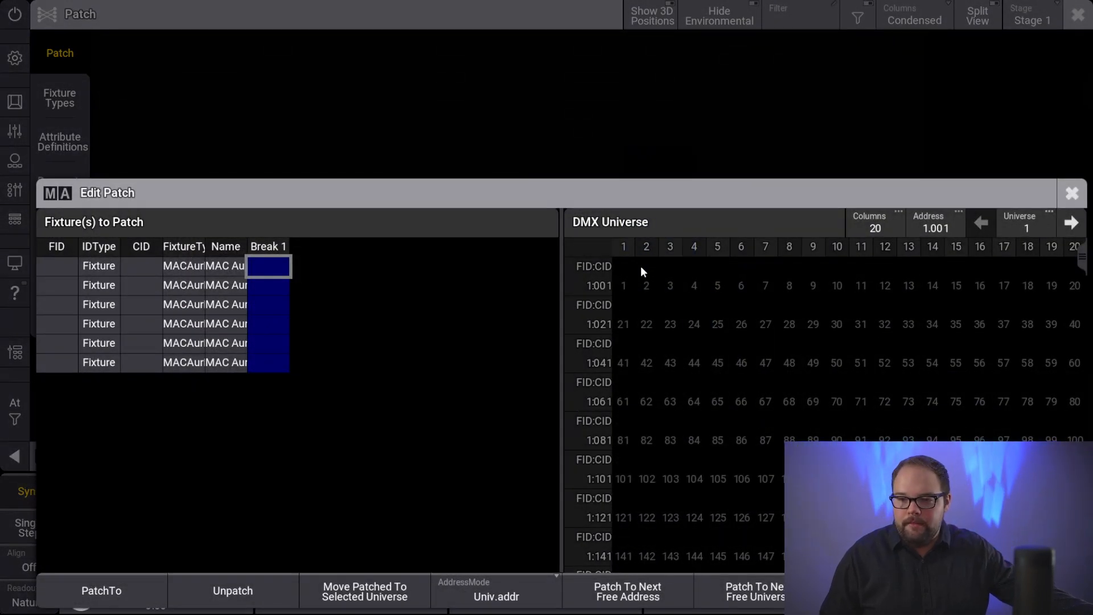
{"action": "type", "text": "2"}
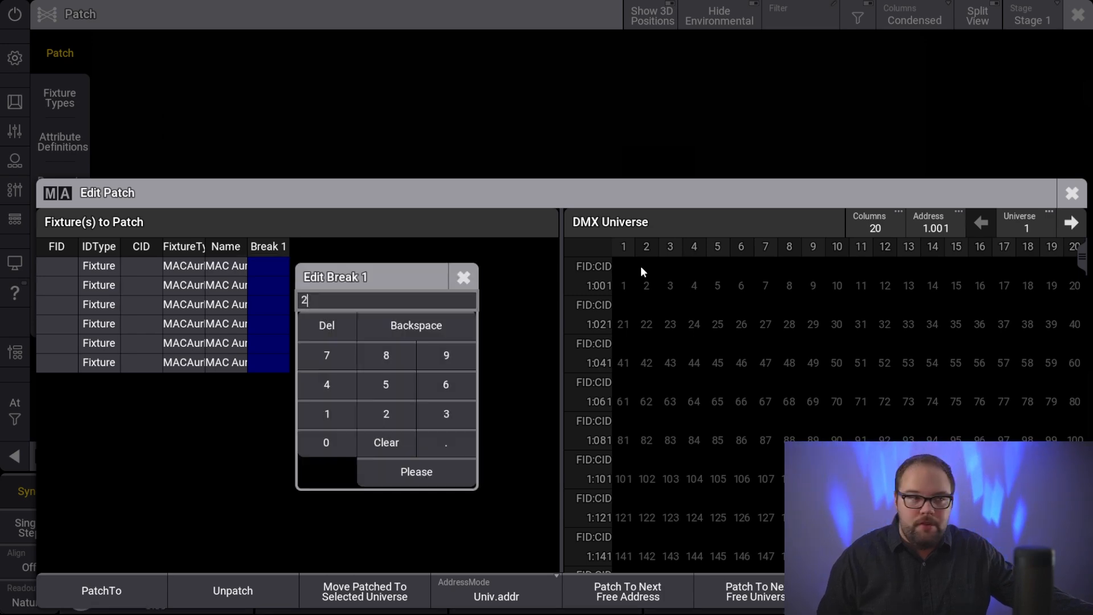
{"action": "type", "text": ".1"}
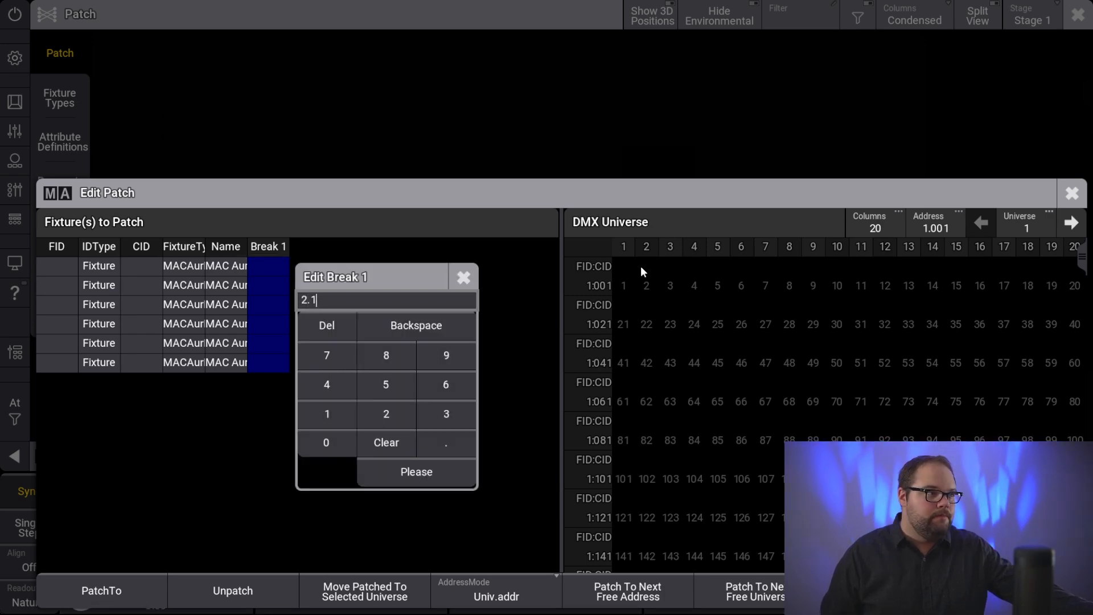
{"action": "key", "text": "Return"}
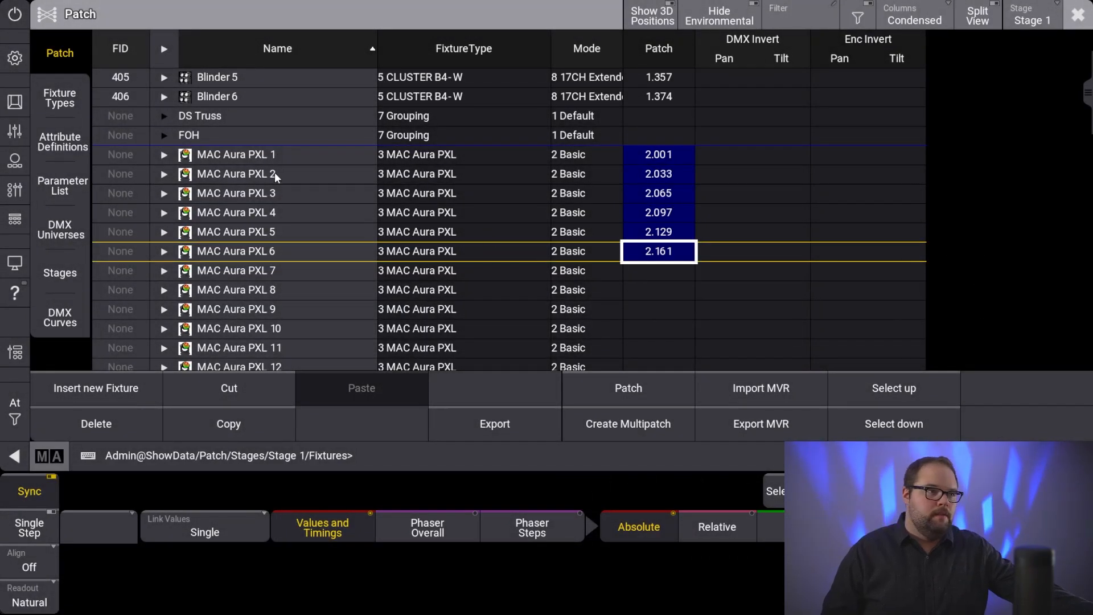
Number the FIDs of MAC Aura PXL 1 to 6 starting at 111.
{"action": "left_click_drag", "start_coordinate": [121, 154], "coordinate": [130, 252]}
{"action": "left_click", "coordinate": [129, 252]}
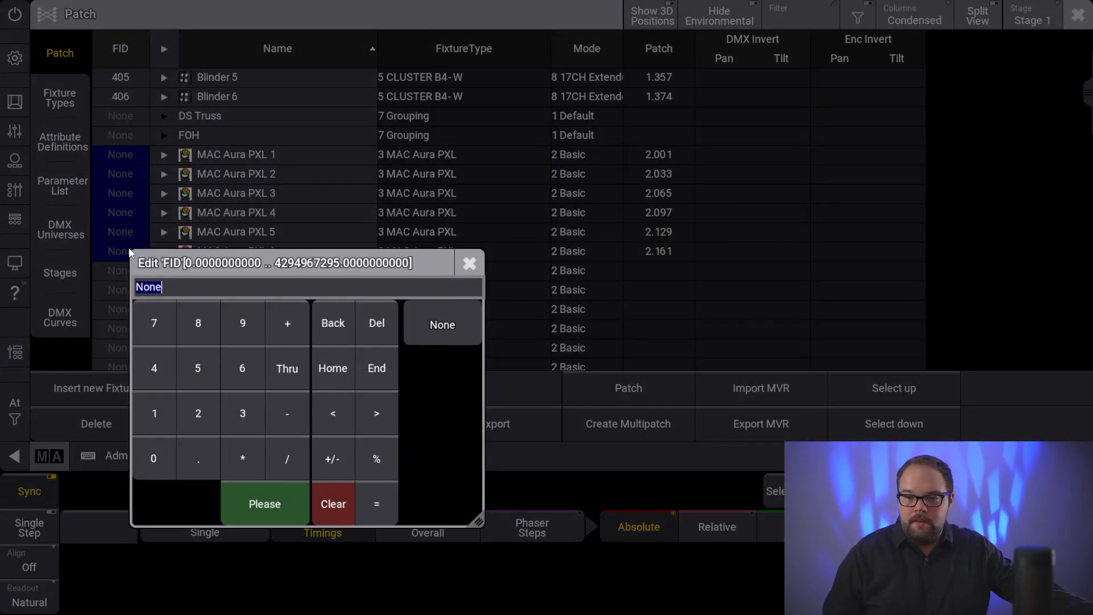
{"action": "type", "text": "111"}
{"action": "key", "text": "Return"}
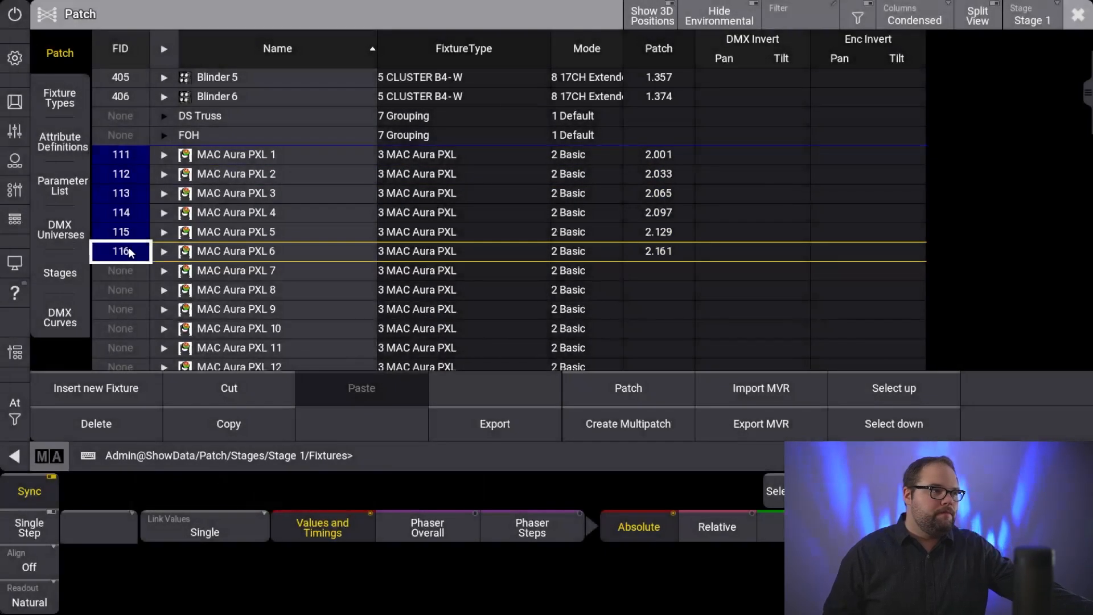
Move MAC Aura PXL 1 to 6 into the DS Truss grouping fixture by cutting and pasting them.
{"action": "left_click", "coordinate": [228, 393]}
{"action": "scroll", "coordinate": [184, 177], "scroll_direction": "up", "scroll_amount": 4}
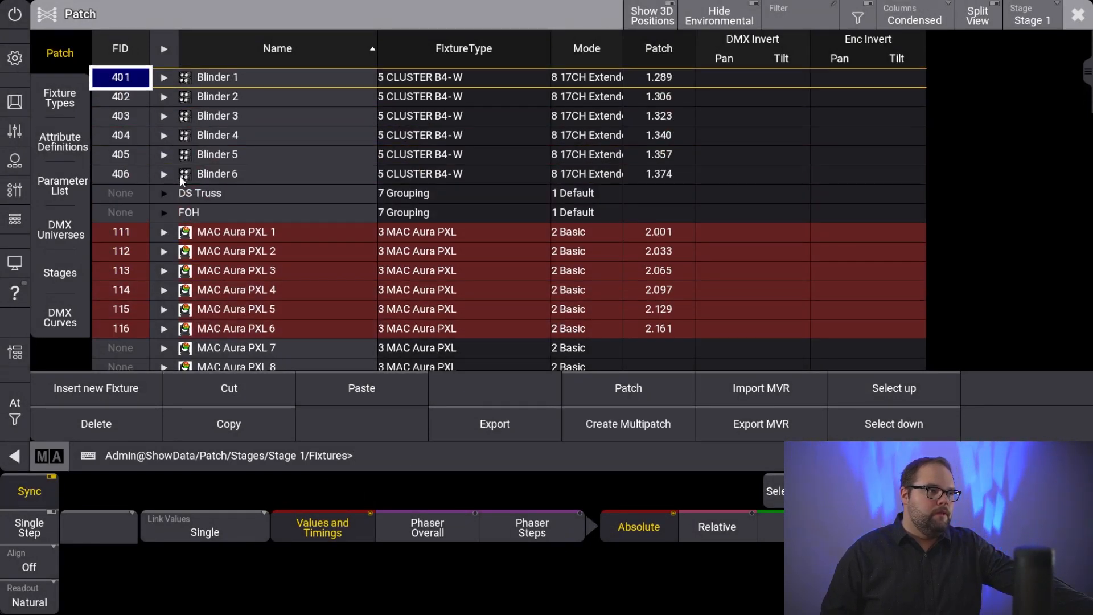
{"action": "left_click", "coordinate": [163, 193]}
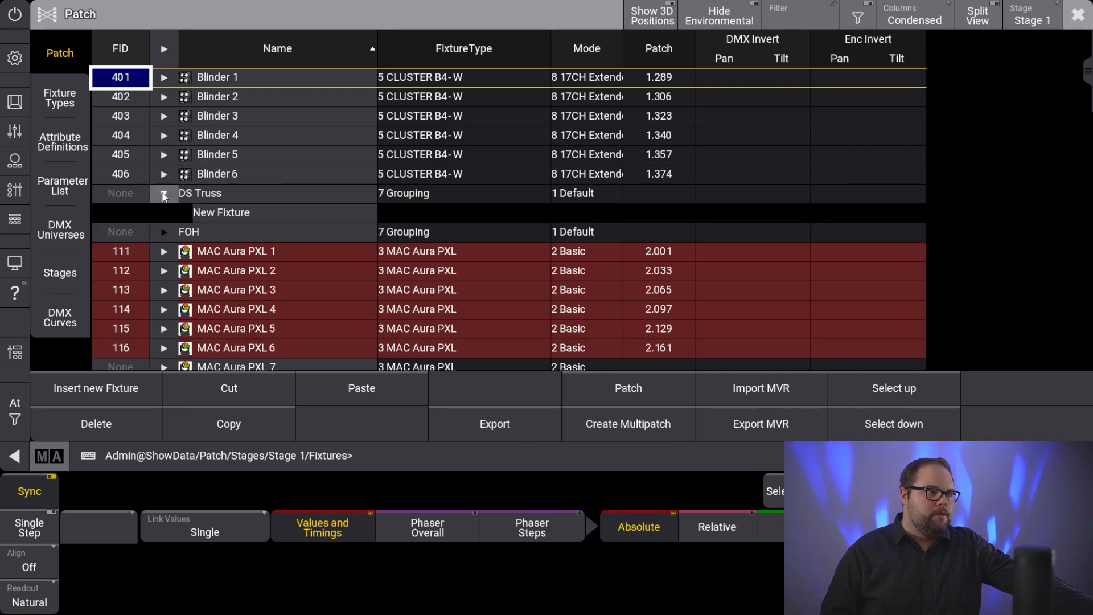
{"action": "left_click", "coordinate": [217, 215]}
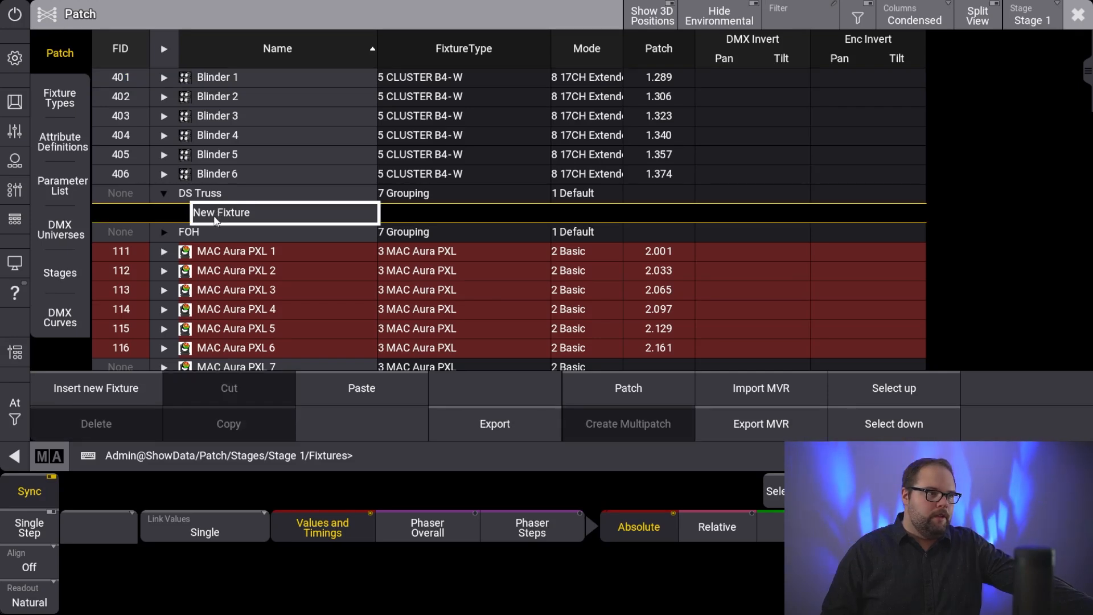
{"action": "left_click", "coordinate": [348, 388]}
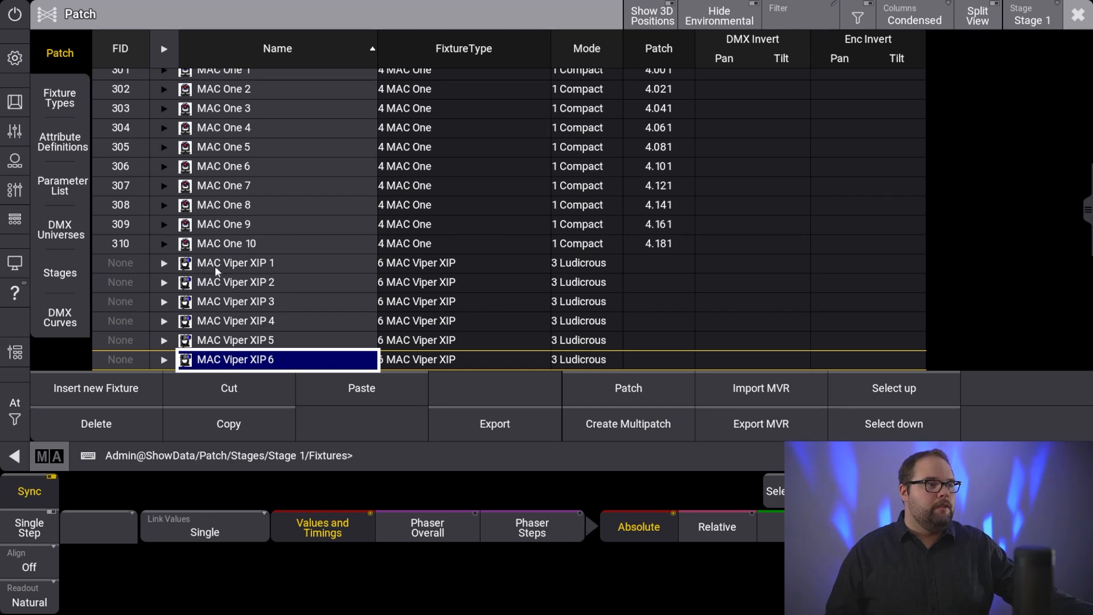
Patch MAC Viper XIP 1 to 4 starting at address 2.193.
{"action": "left_click", "coordinate": [111, 265]}
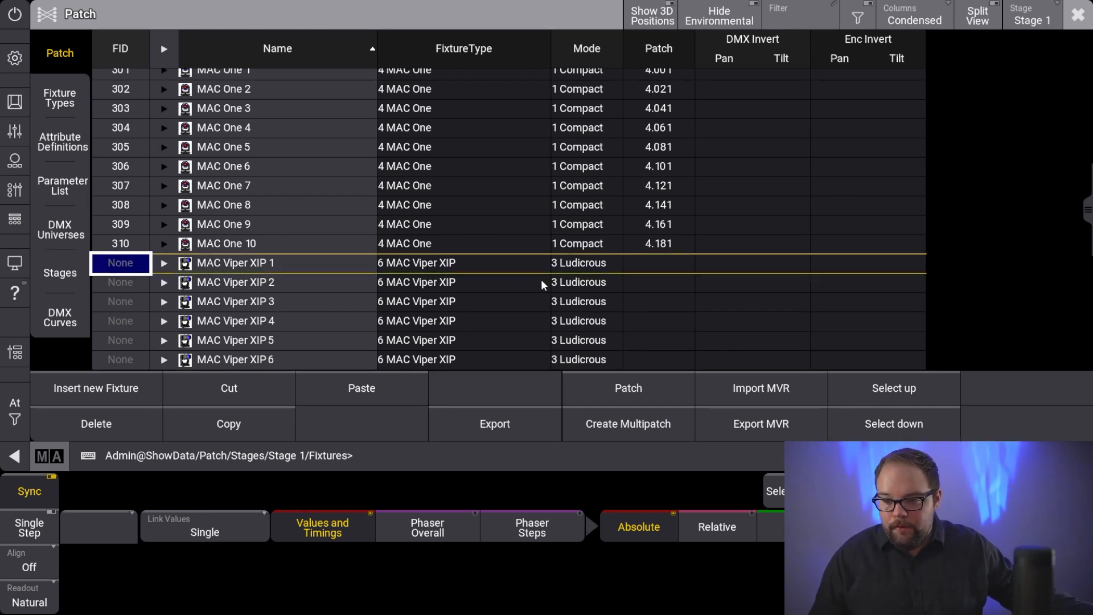
{"action": "left_click_drag", "start_coordinate": [651, 265], "coordinate": [663, 319]}
{"action": "right_click", "coordinate": [663, 318]}
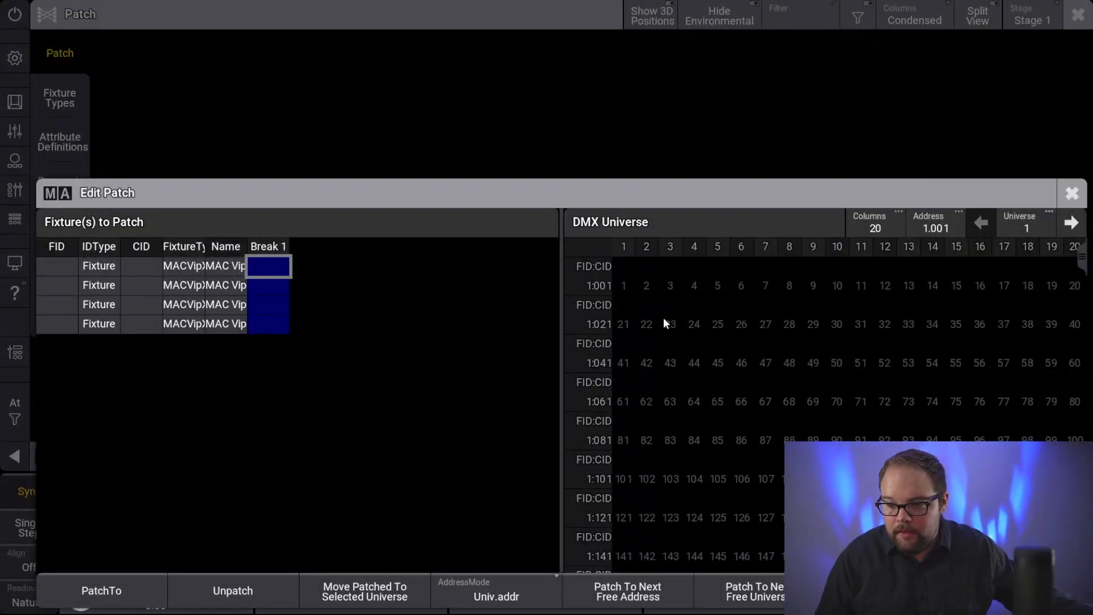
{"action": "type", "text": "2."}
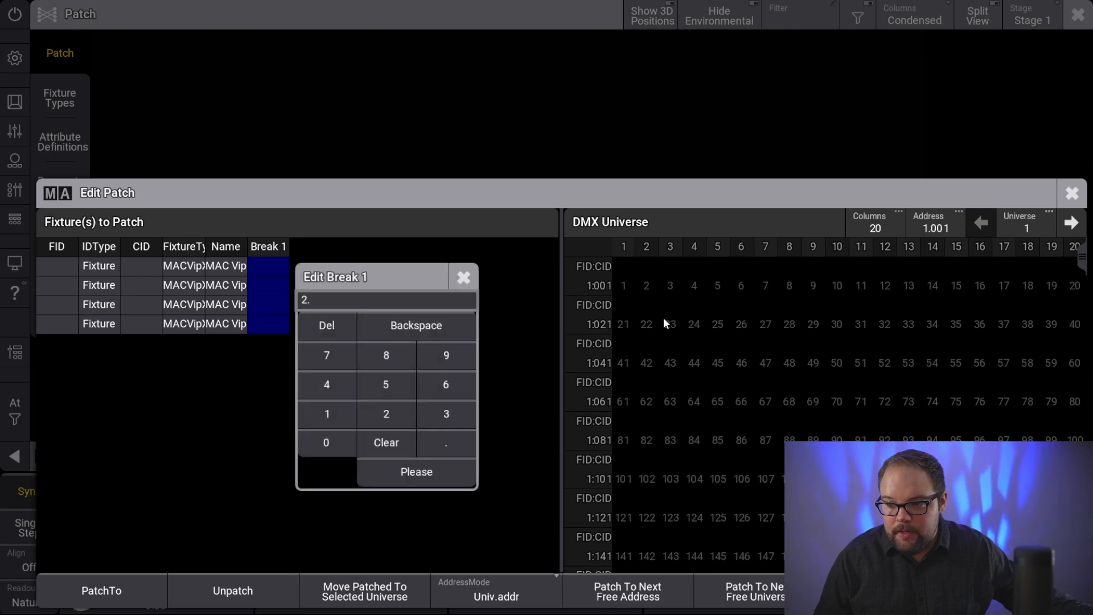
{"action": "type", "text": "193"}
{"action": "key", "text": "Return"}
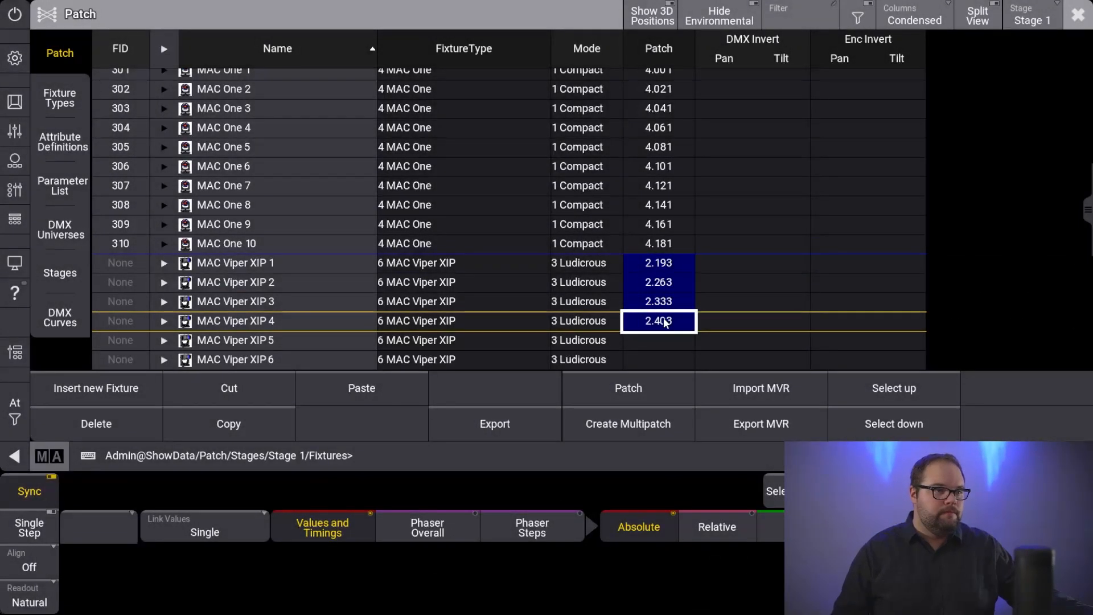
Number the FIDs of MAC Viper XIP 1 to 4 starting at 211.
{"action": "left_click_drag", "start_coordinate": [128, 264], "coordinate": [131, 324]}
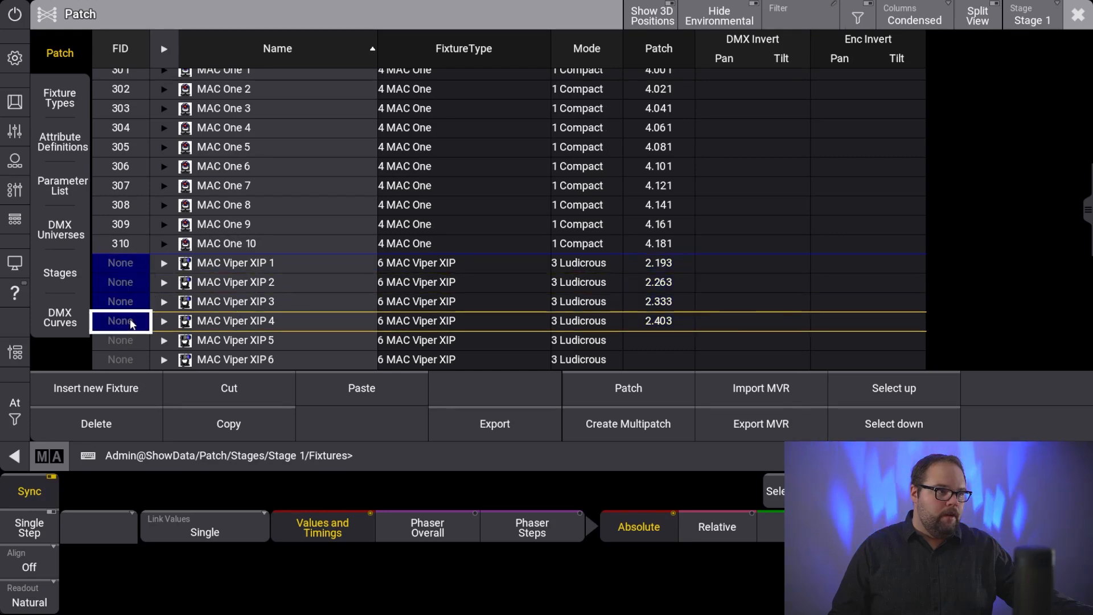
{"action": "left_click", "coordinate": [130, 321]}
{"action": "type", "text": "211"}
{"action": "key", "text": "Return"}
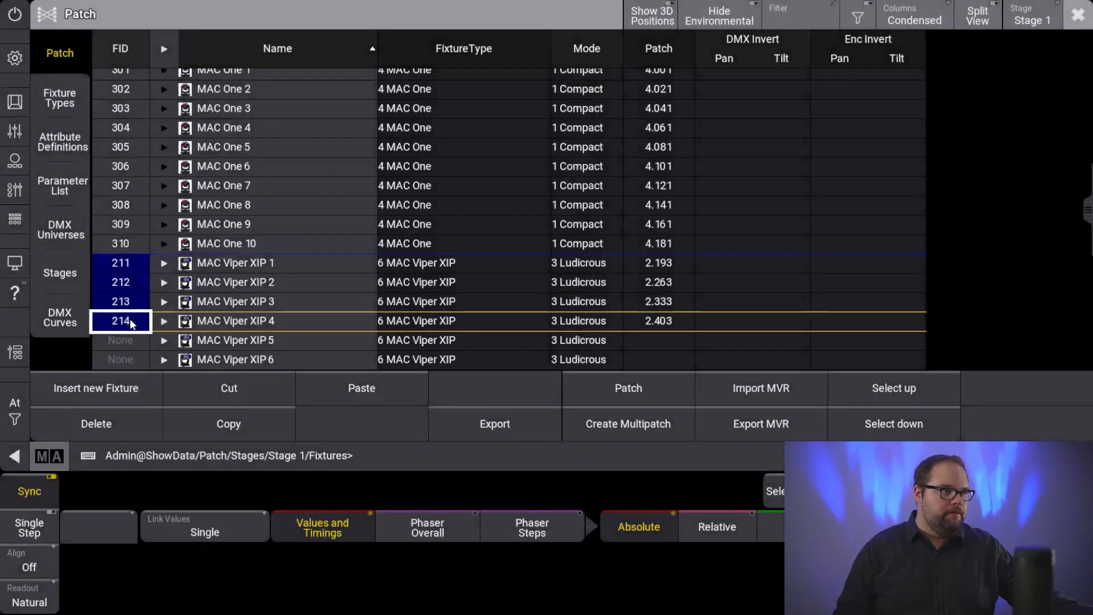
Move MAC Viper XIP 1 to 4 into the DS Truss grouping fixture by cutting and pasting them.
{"action": "left_click", "coordinate": [228, 388]}
{"action": "scroll", "coordinate": [215, 227], "scroll_direction": "up", "scroll_amount": 10}
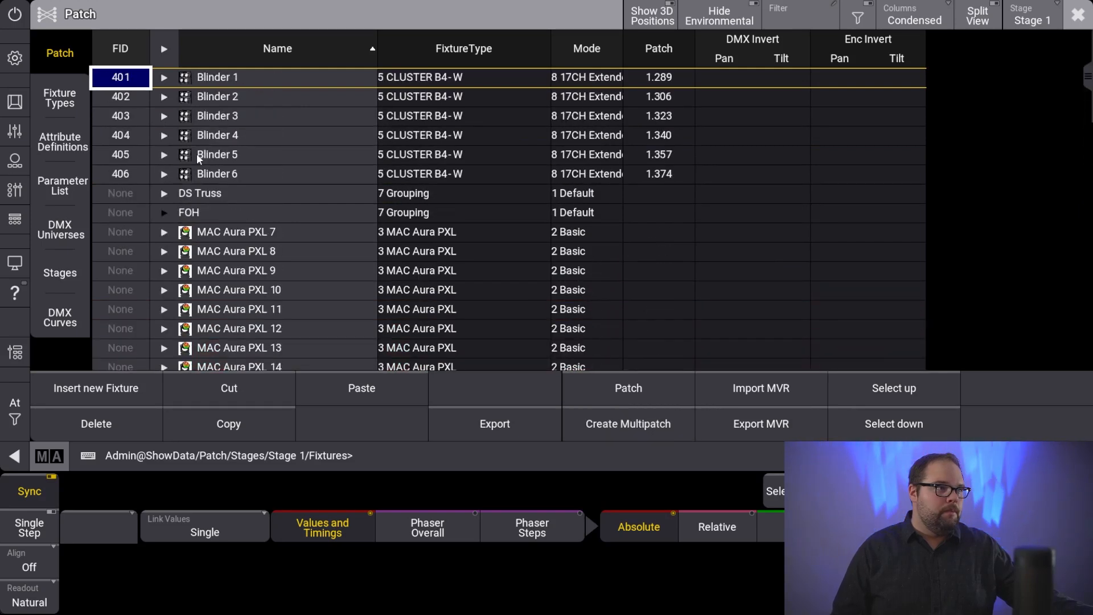
{"action": "left_click", "coordinate": [164, 193]}
{"action": "left_click", "coordinate": [238, 336]}
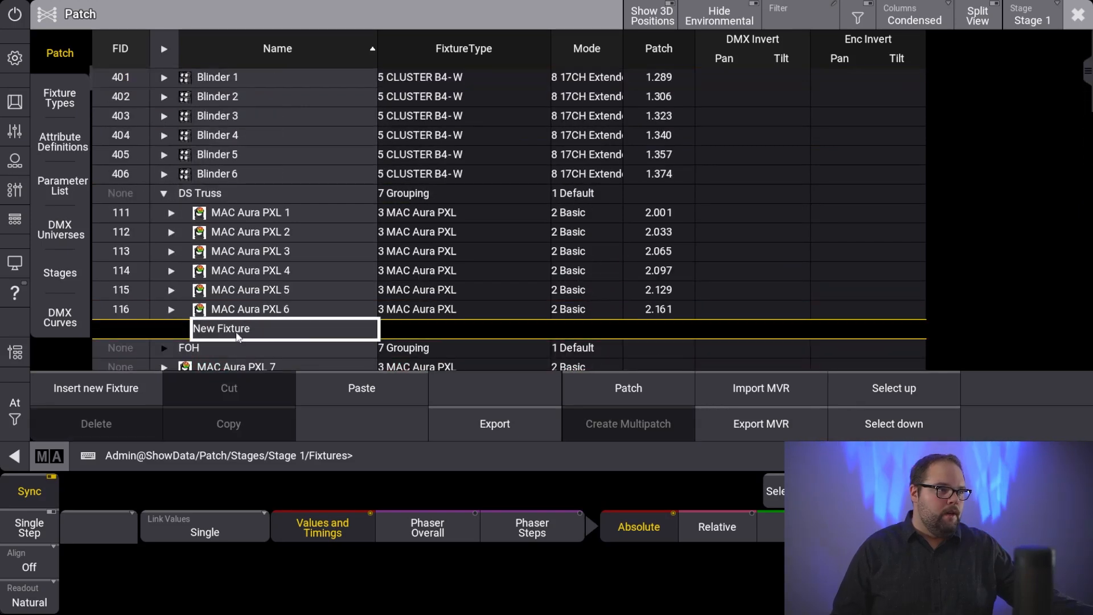
{"action": "left_click", "coordinate": [362, 387]}
Select MAC One 1 to 10 for grouping, and the address cells of MAC Aura PXL 7 to 14 and 16 to 20 for patching.
{"action": "scroll", "coordinate": [249, 295], "scroll_direction": "down", "scroll_amount": 10}
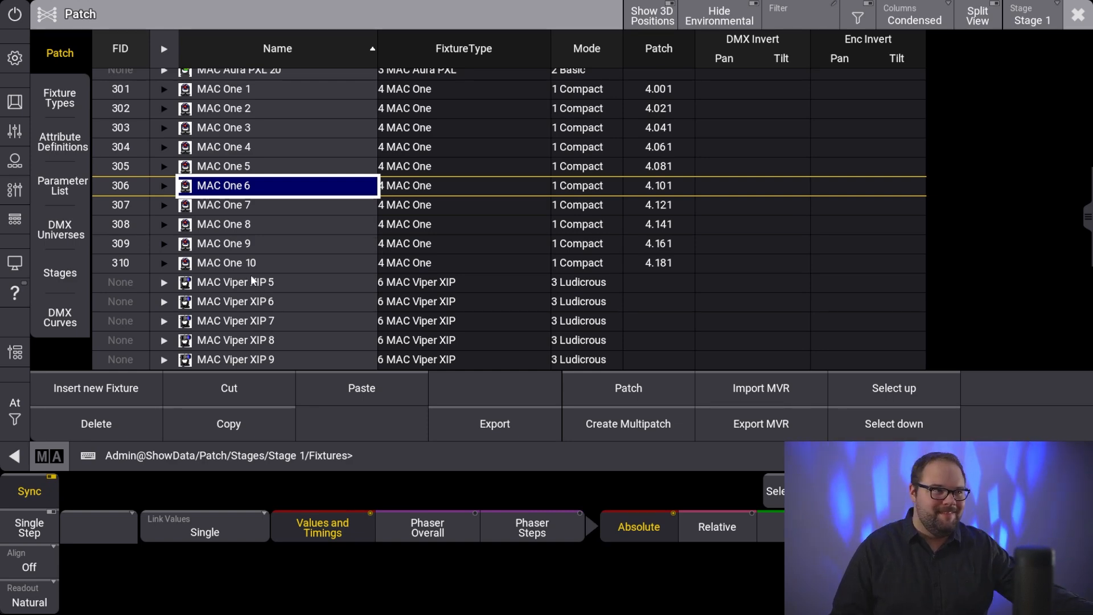
{"action": "left_click_drag", "start_coordinate": [219, 89], "coordinate": [165, 263]}
{"action": "scroll", "coordinate": [171, 250], "scroll_direction": "up", "scroll_amount": 5}
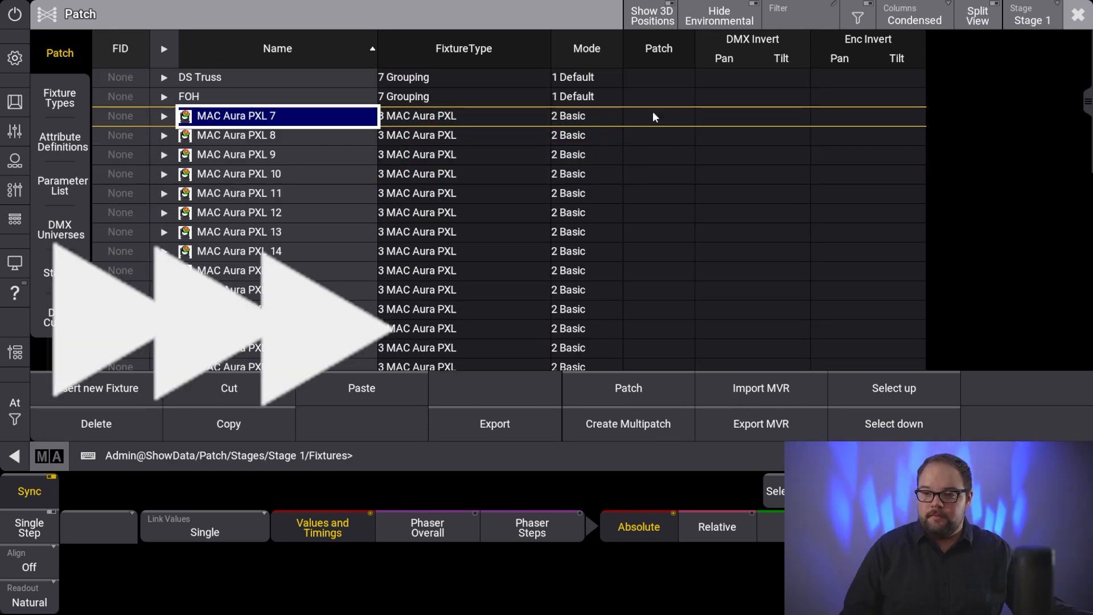
{"action": "left_click_drag", "start_coordinate": [651, 112], "coordinate": [639, 251]}
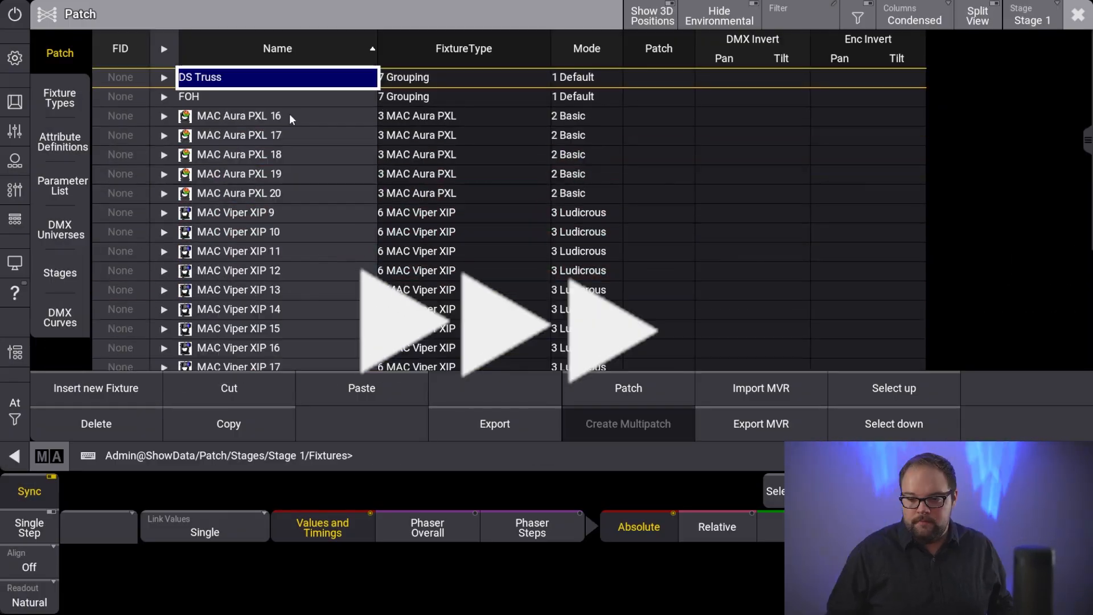
{"action": "left_click_drag", "start_coordinate": [660, 116], "coordinate": [665, 199]}
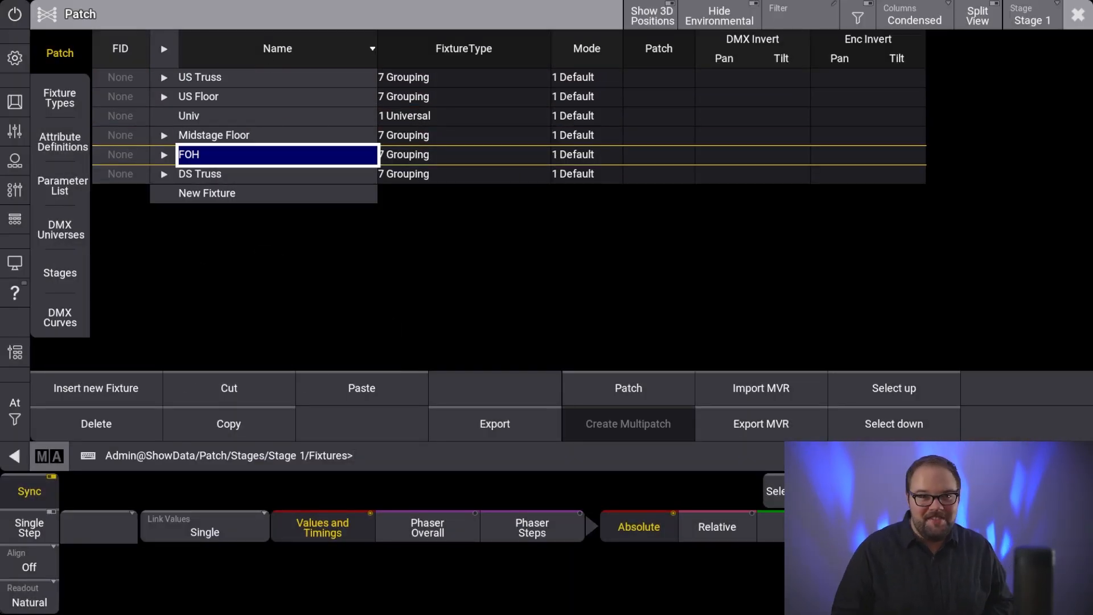
Leave the patch and save its changes.
{"action": "left_click", "coordinate": [1076, 15]}
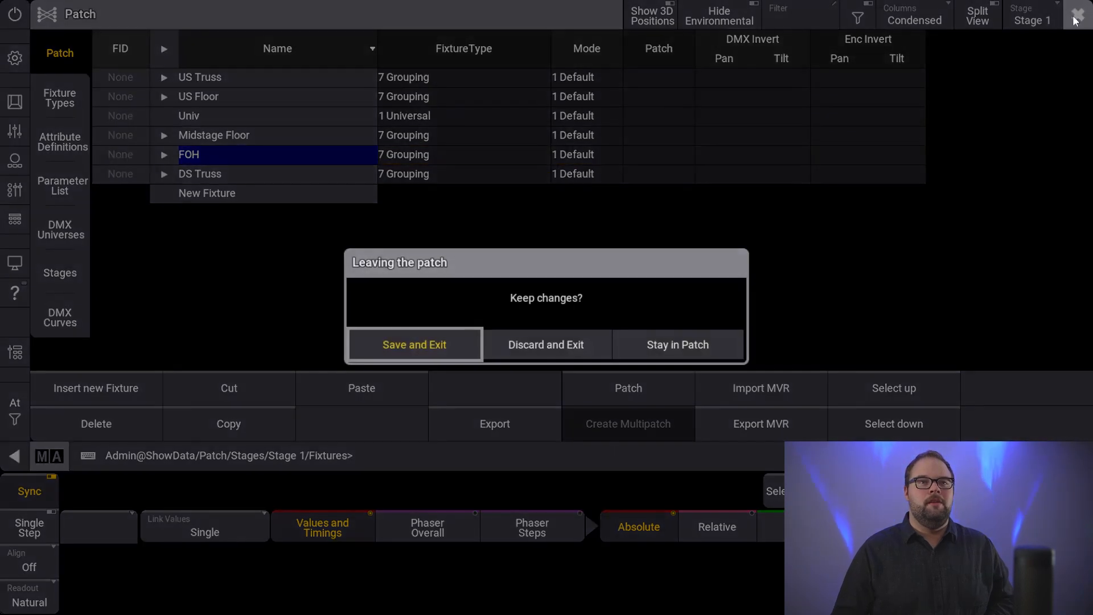
{"action": "left_click", "coordinate": [412, 345]}
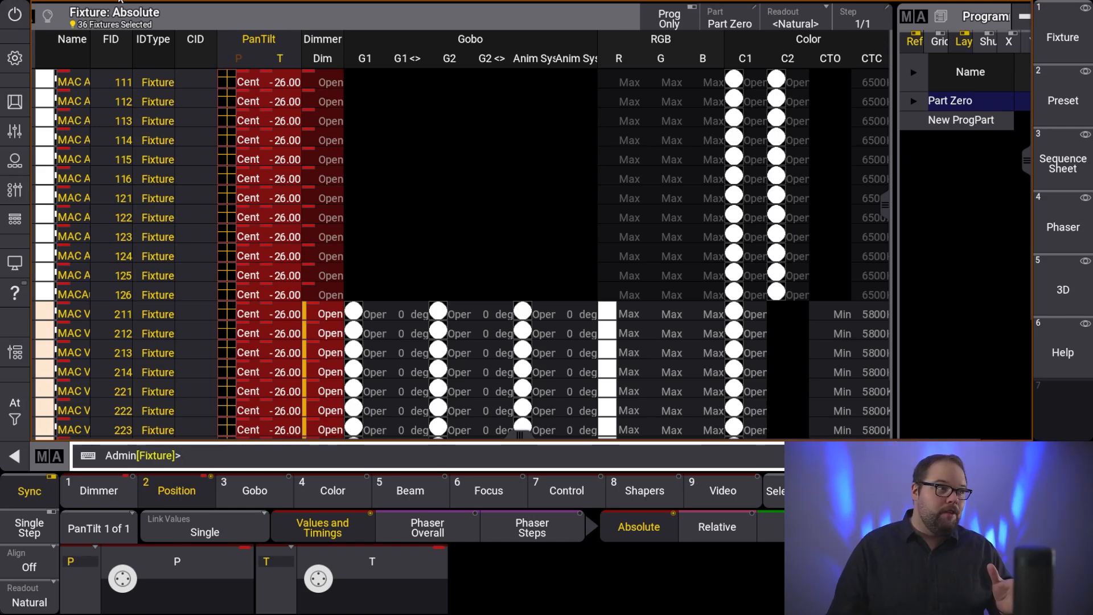
Examine the onPC and NetworkNode stations in the network session.
{"action": "left_click", "coordinate": [15, 57]}
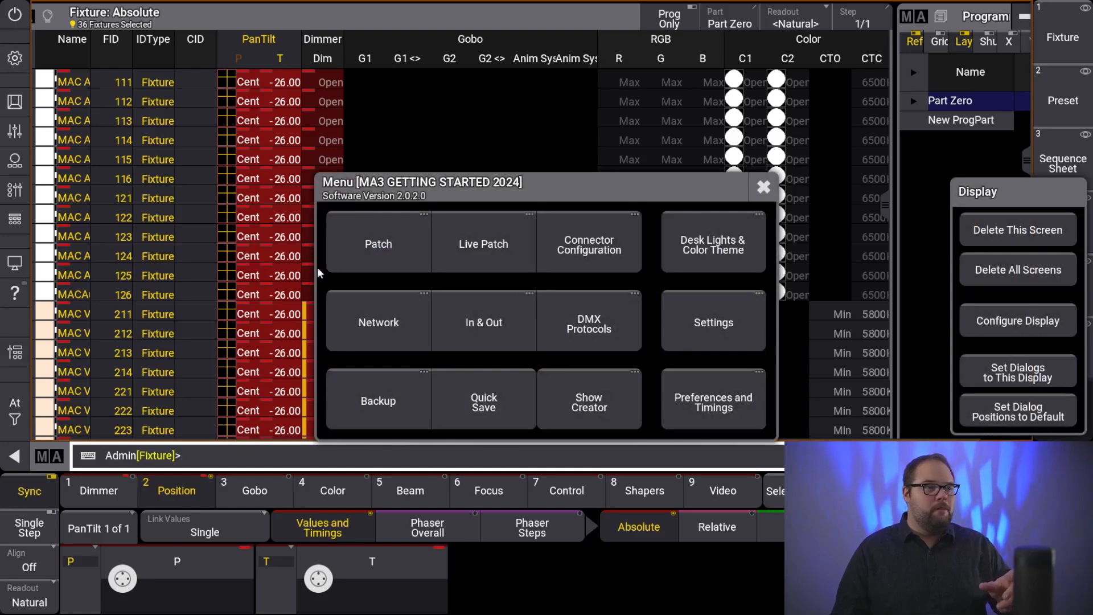
{"action": "left_click", "coordinate": [378, 330]}
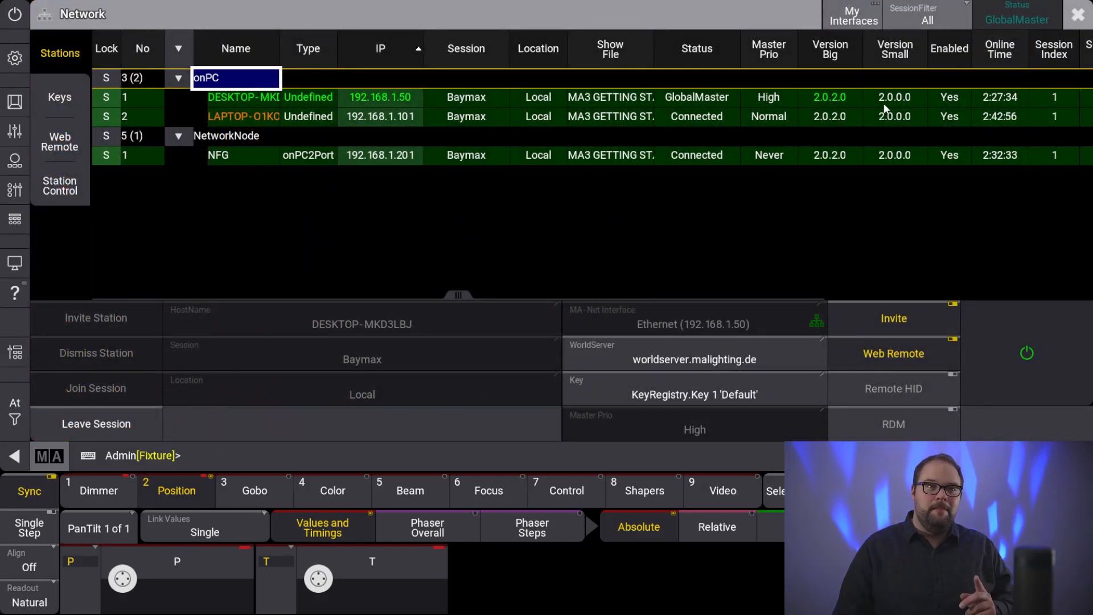
{"action": "key", "text": "Down"}
{"action": "key", "text": "Down"}
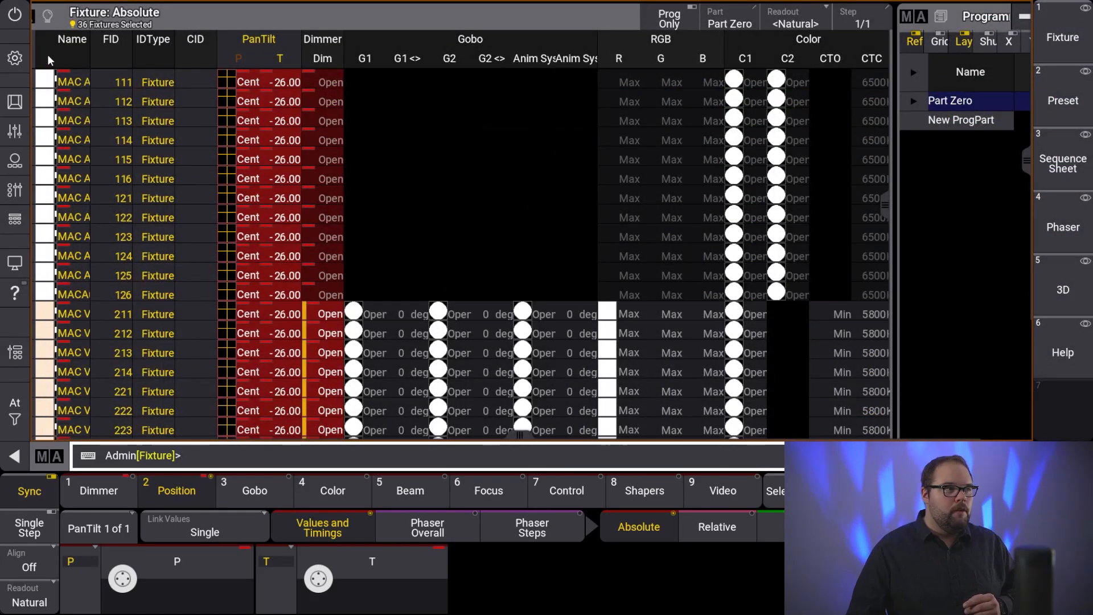
Set the sACN interface to Ethernet (192.168.1.50) and enable the sACNData 1 entry.
{"action": "left_click", "coordinate": [14, 57]}
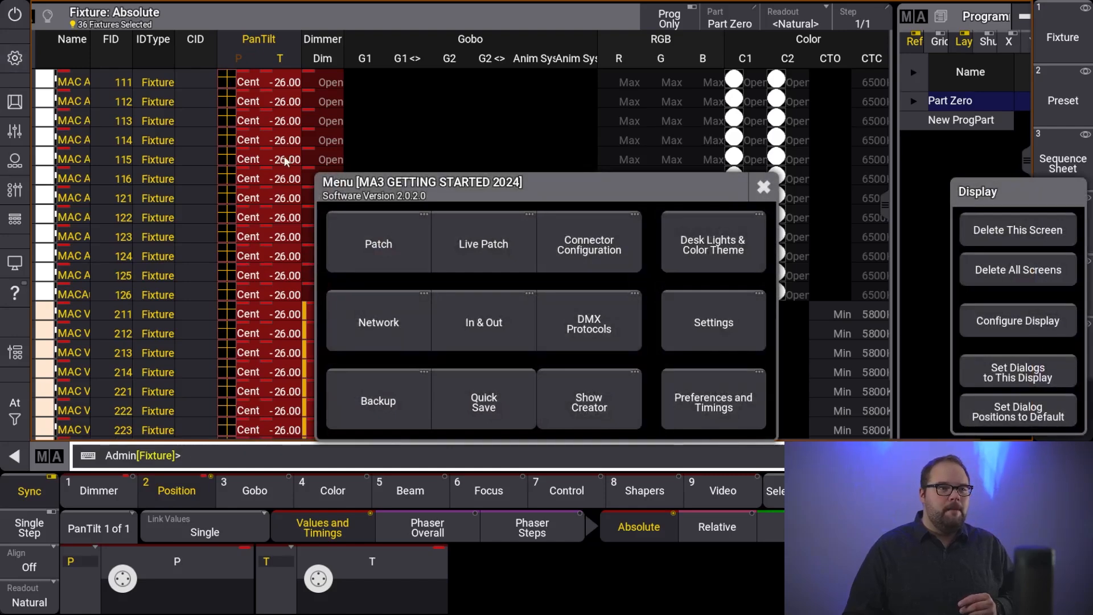
{"action": "left_click", "coordinate": [608, 324]}
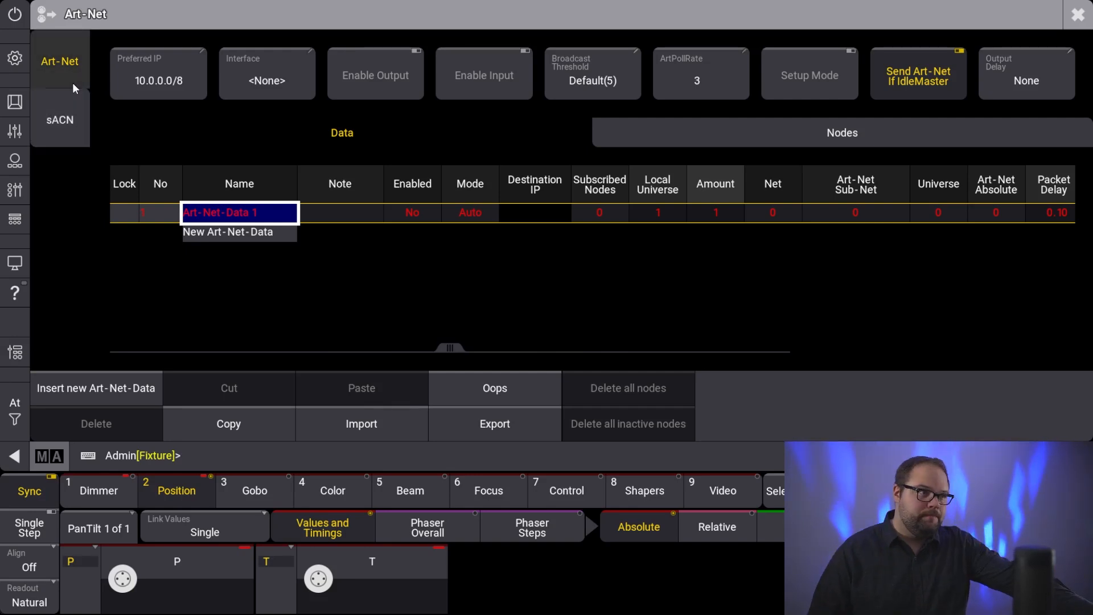
{"action": "left_click", "coordinate": [77, 99]}
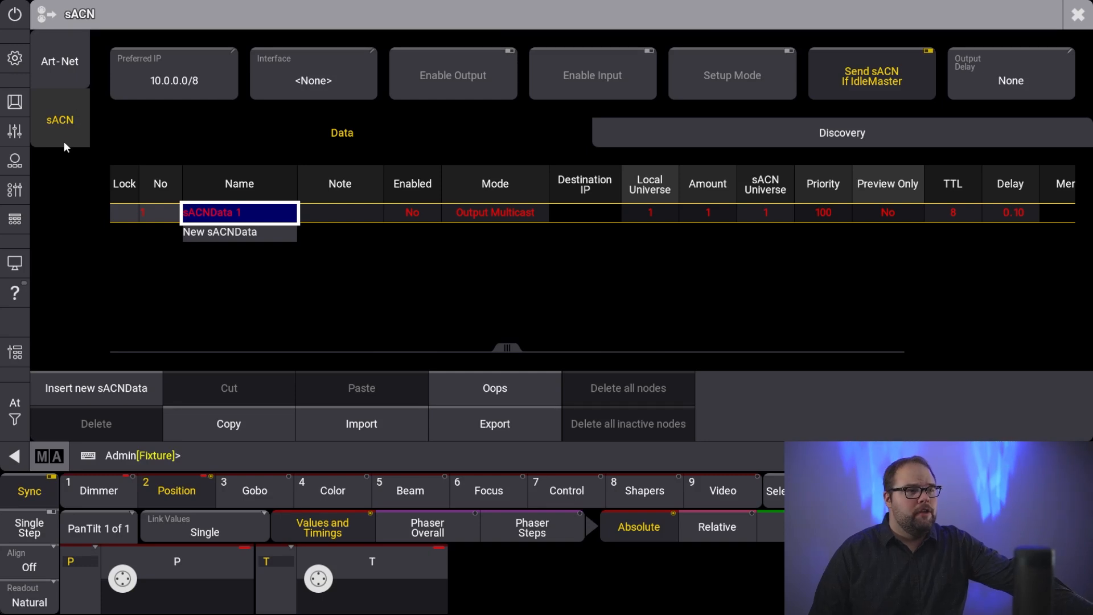
{"action": "left_click", "coordinate": [316, 67]}
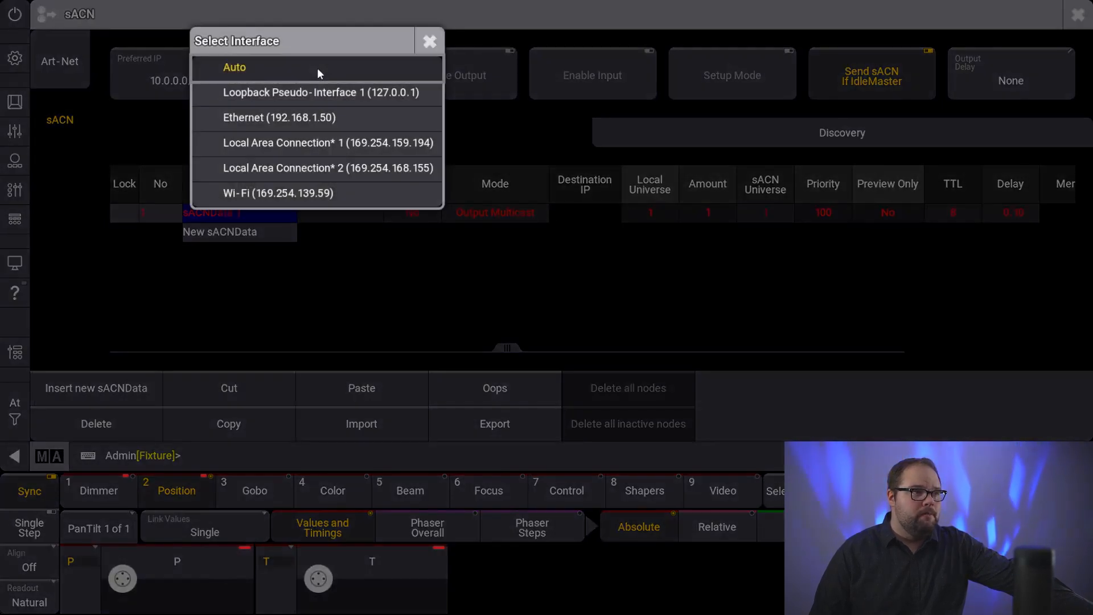
{"action": "left_click", "coordinate": [322, 116]}
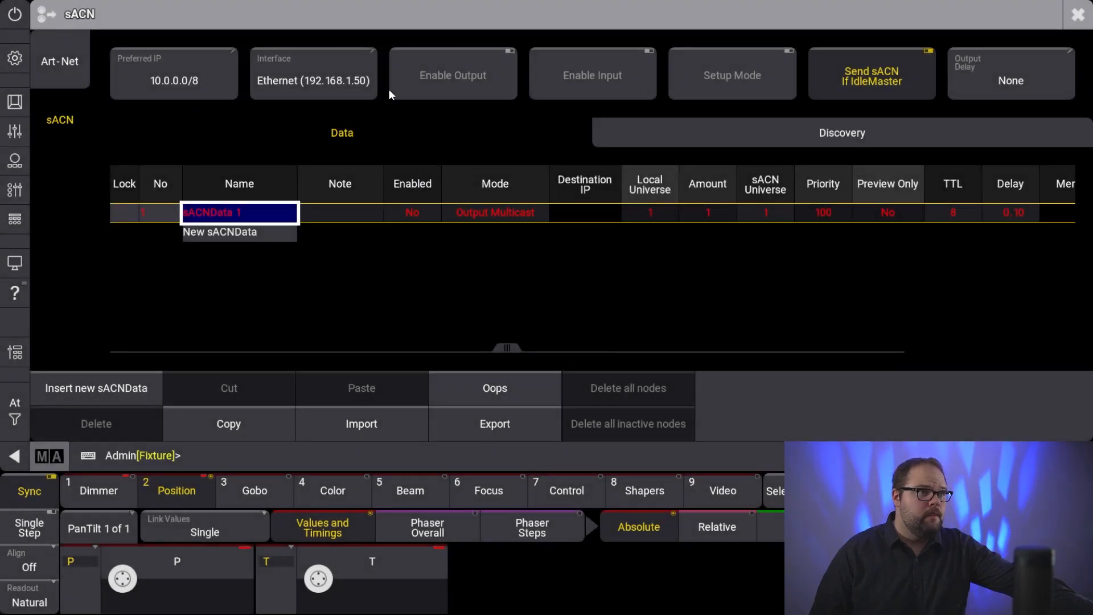
{"action": "left_click", "coordinate": [413, 210]}
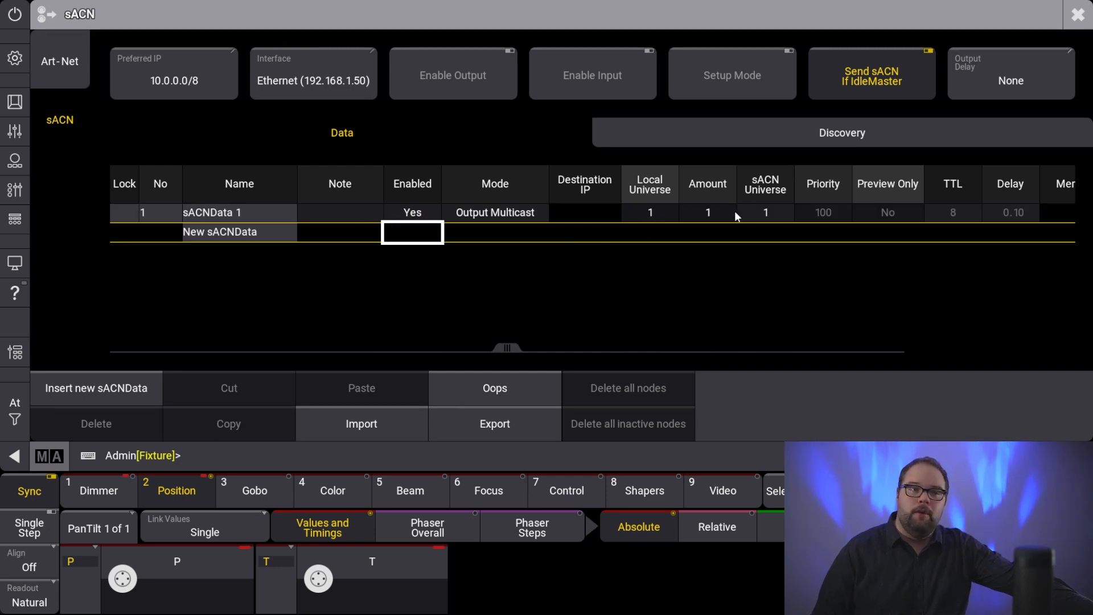
Set the amount of sACNData 1 to 4 universes, with both local and sACN universe starting at 1.
{"action": "double_click", "coordinate": [717, 212]}
{"action": "type", "text": "4"}
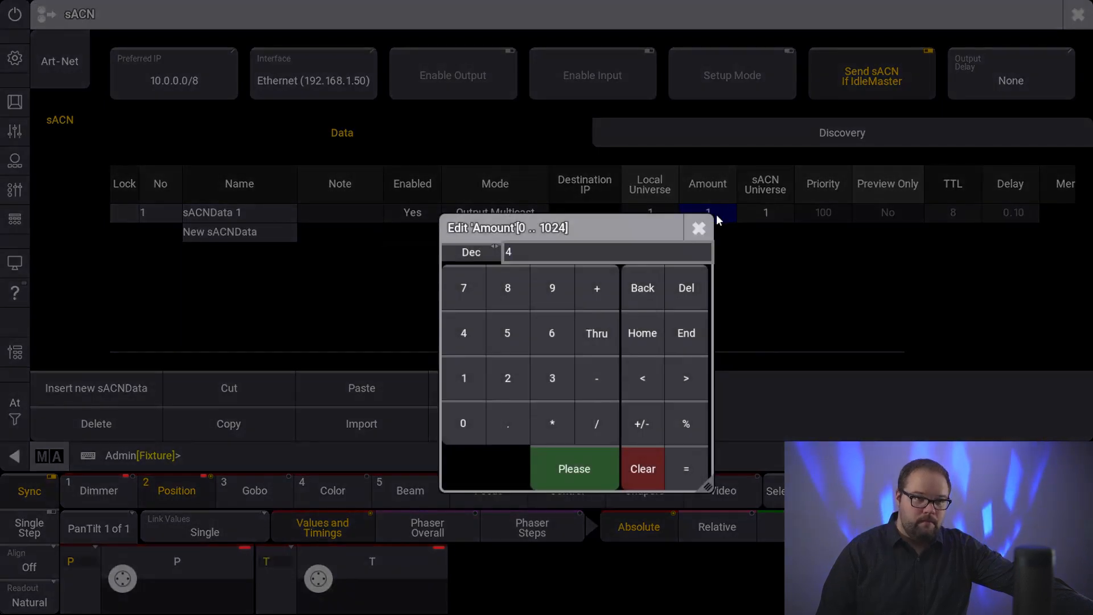
{"action": "key", "text": "Return"}
{"action": "left_click", "coordinate": [666, 213]}
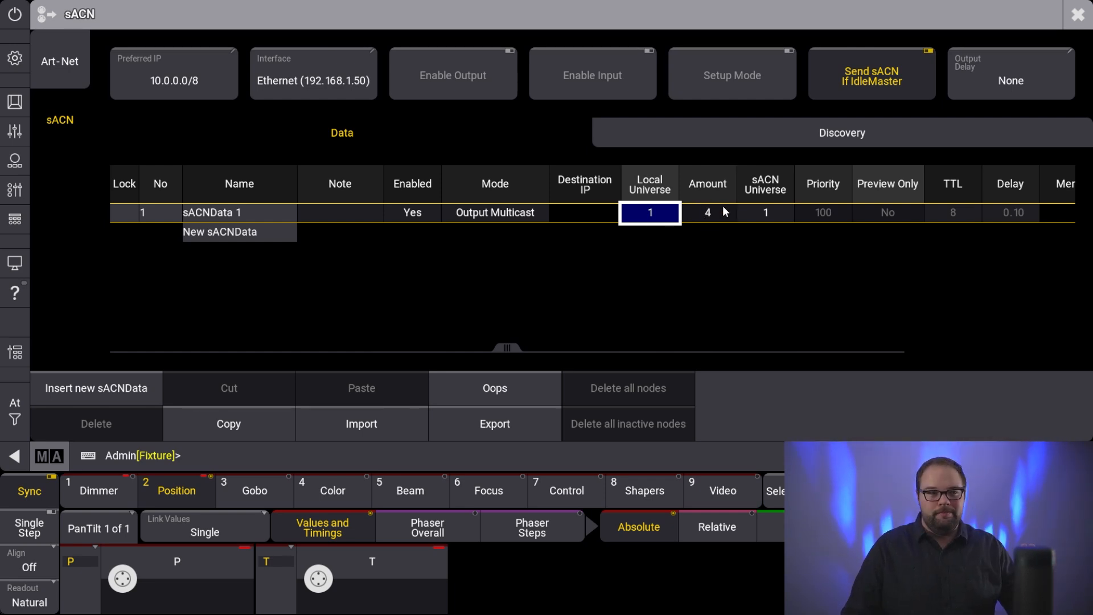
{"action": "left_click", "coordinate": [759, 217]}
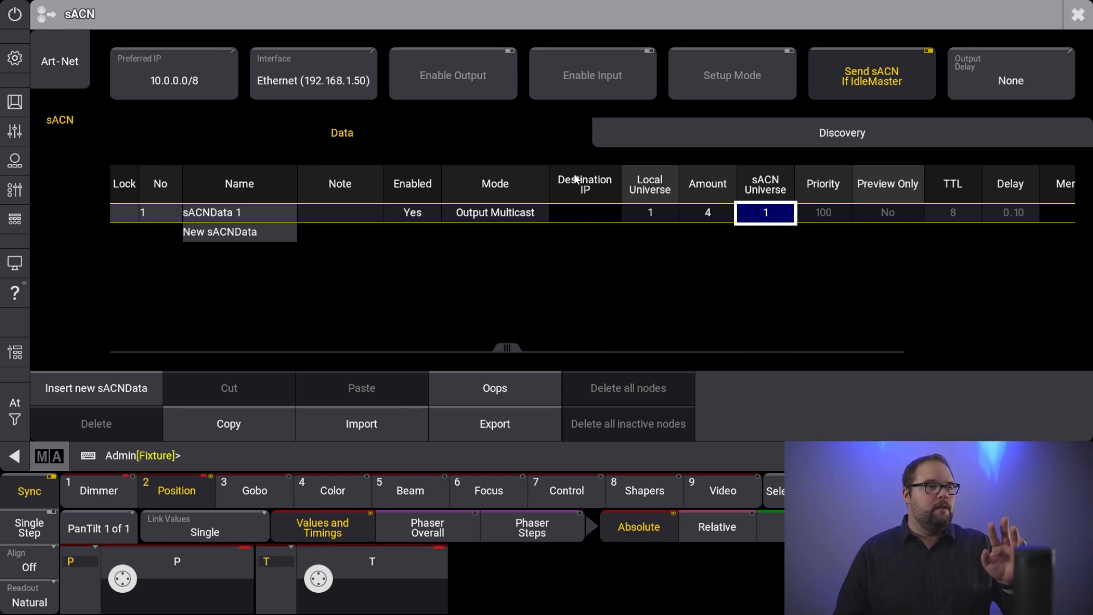
Enable sACN output and check the rig's response in the visualiser's front view.
{"action": "left_click", "coordinate": [473, 83]}
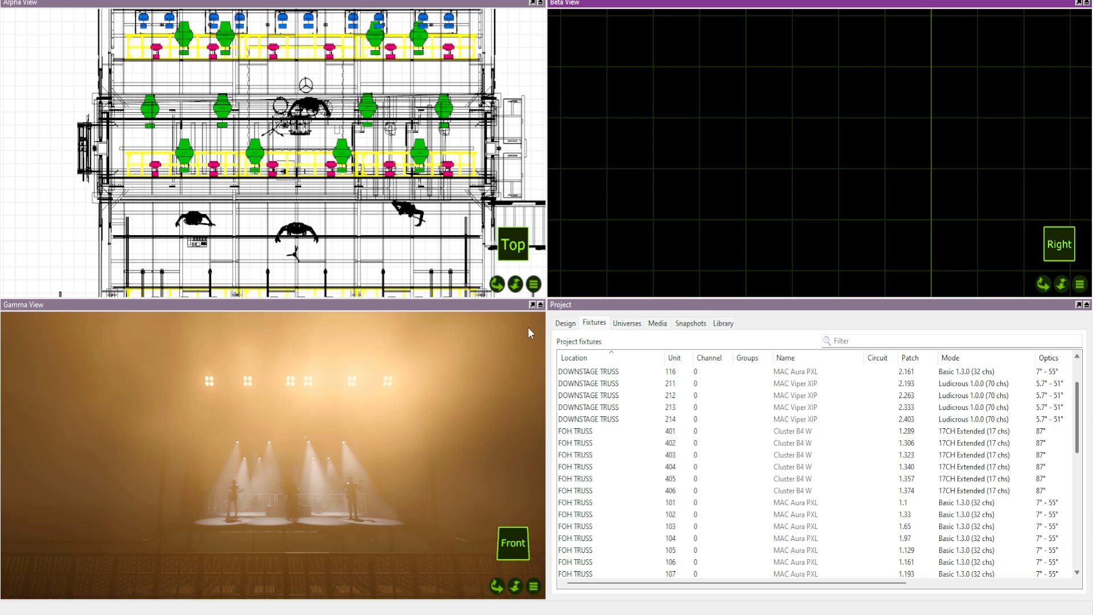
{"action": "left_click", "coordinate": [532, 305]}
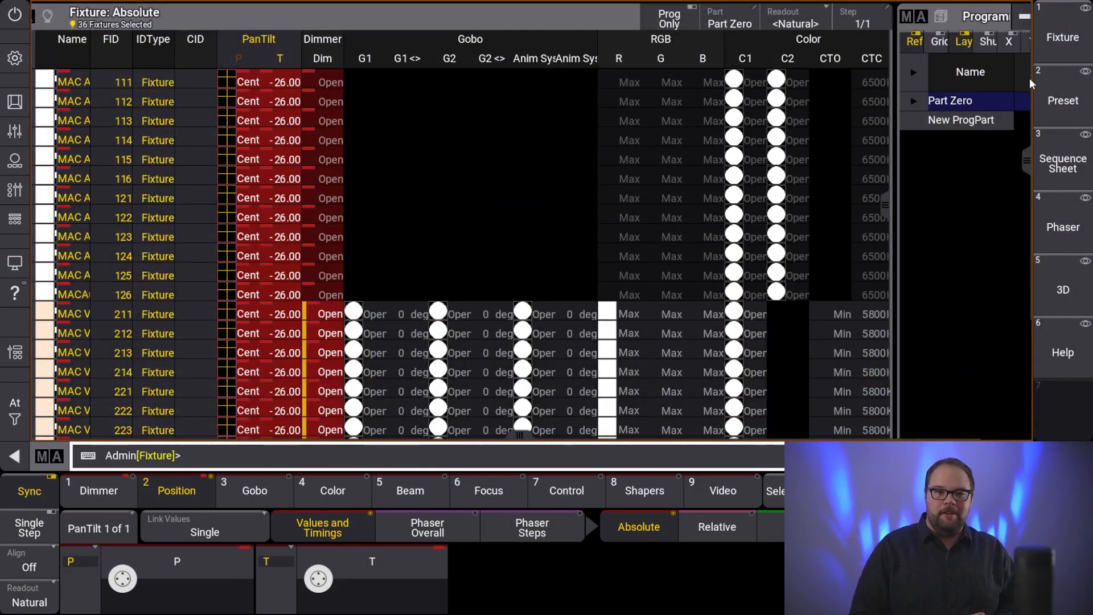
Clear the fixture selection and all active values from the programmer.
{"action": "key", "text": "Escape"}
{"action": "key", "text": "Escape"}
{"action": "key", "text": "Escape"}
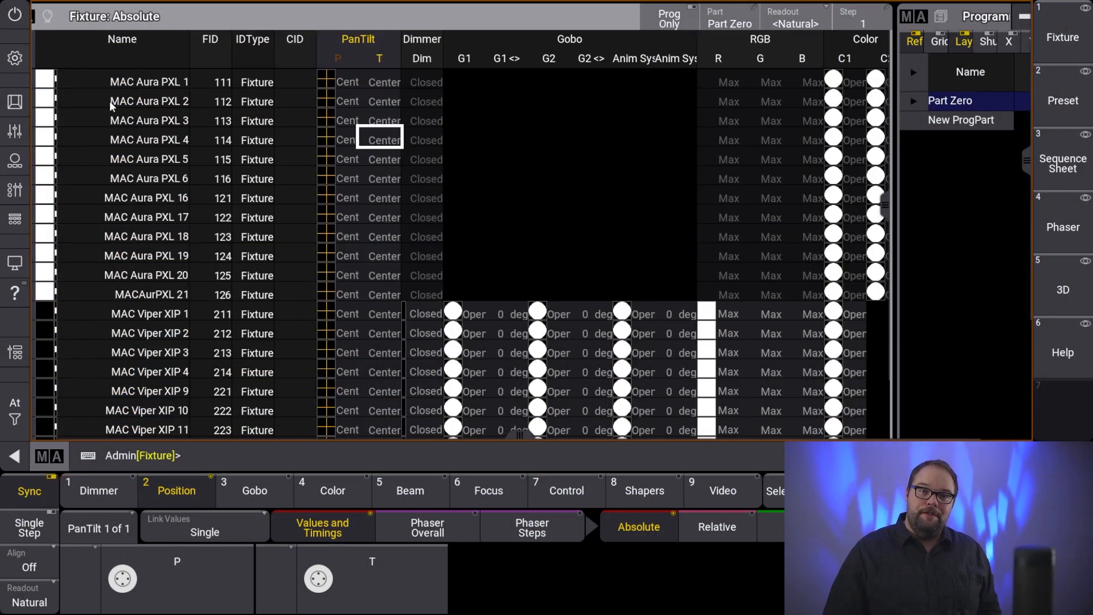
Inspect the Port A mode and XLR settings of the first onPC station in the connector configuration.
{"action": "left_click", "coordinate": [15, 57]}
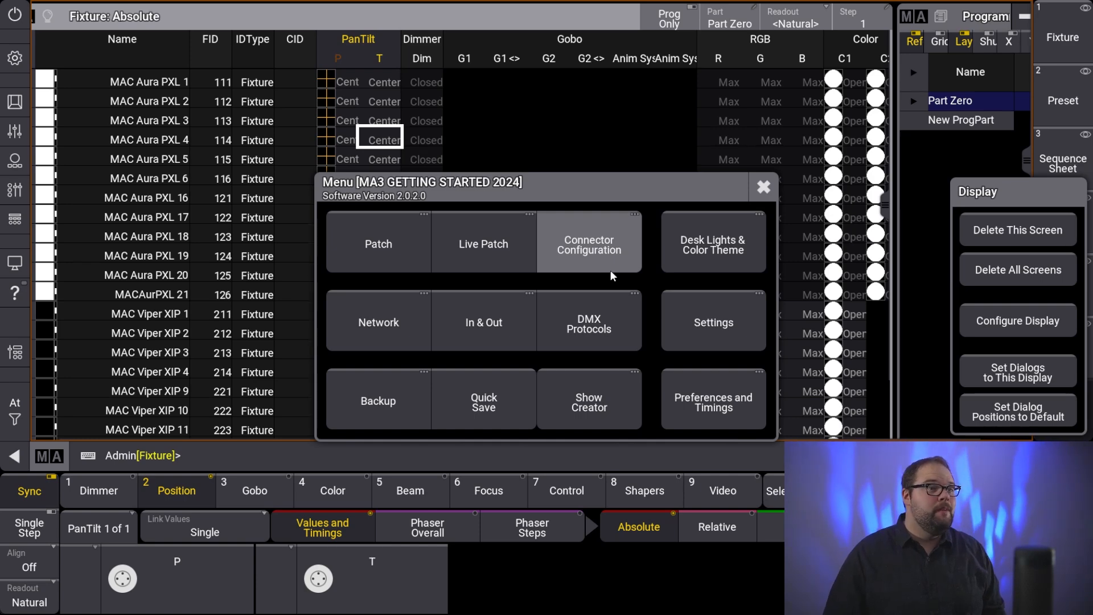
{"action": "left_click", "coordinate": [609, 248]}
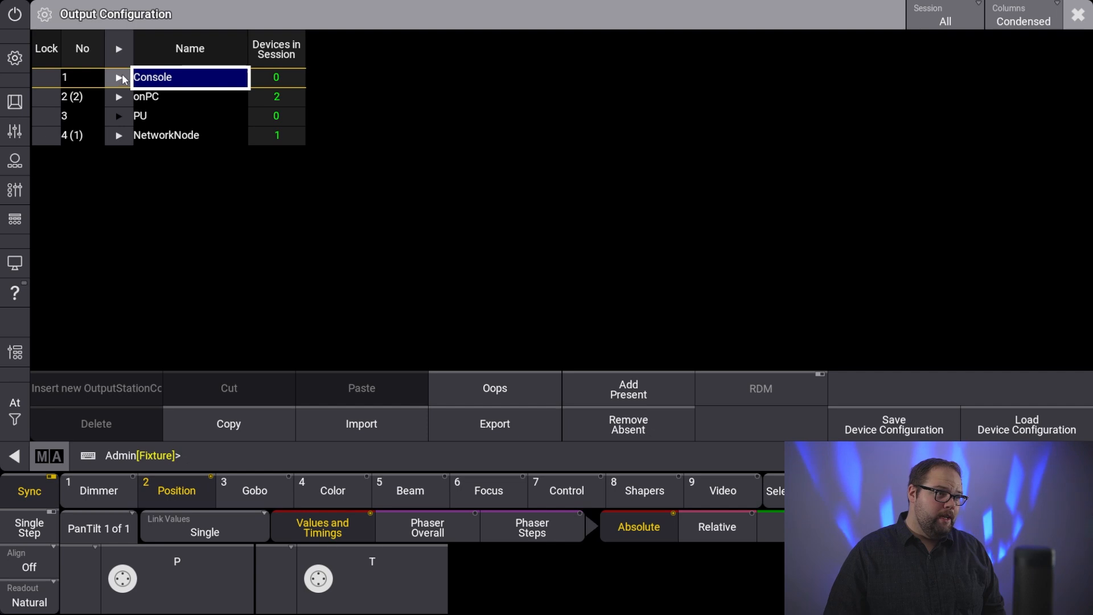
{"action": "left_click", "coordinate": [119, 97]}
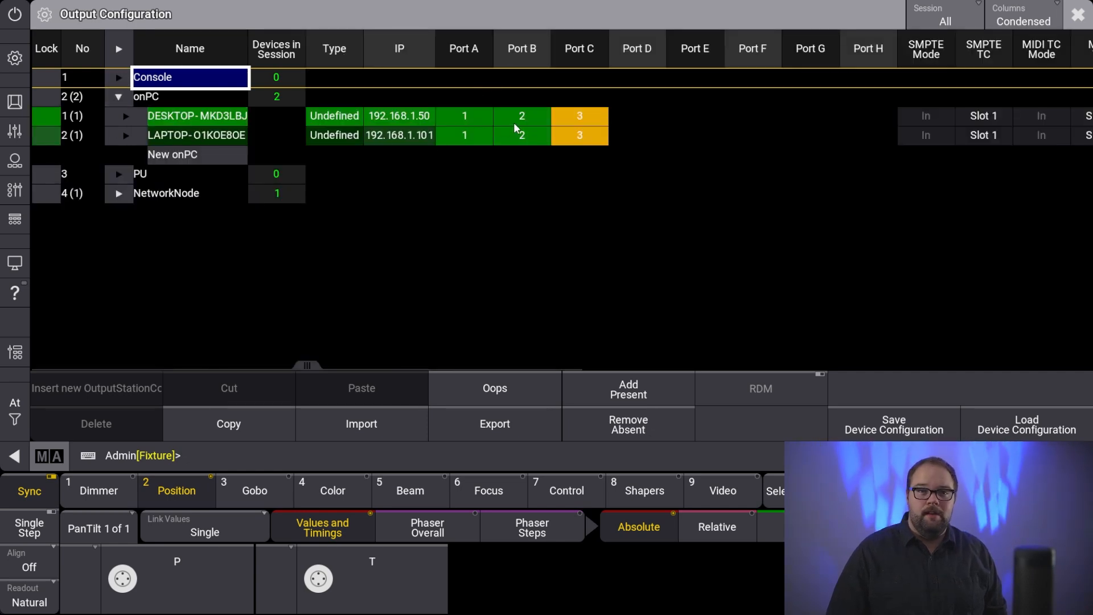
{"action": "left_click", "coordinate": [483, 116]}
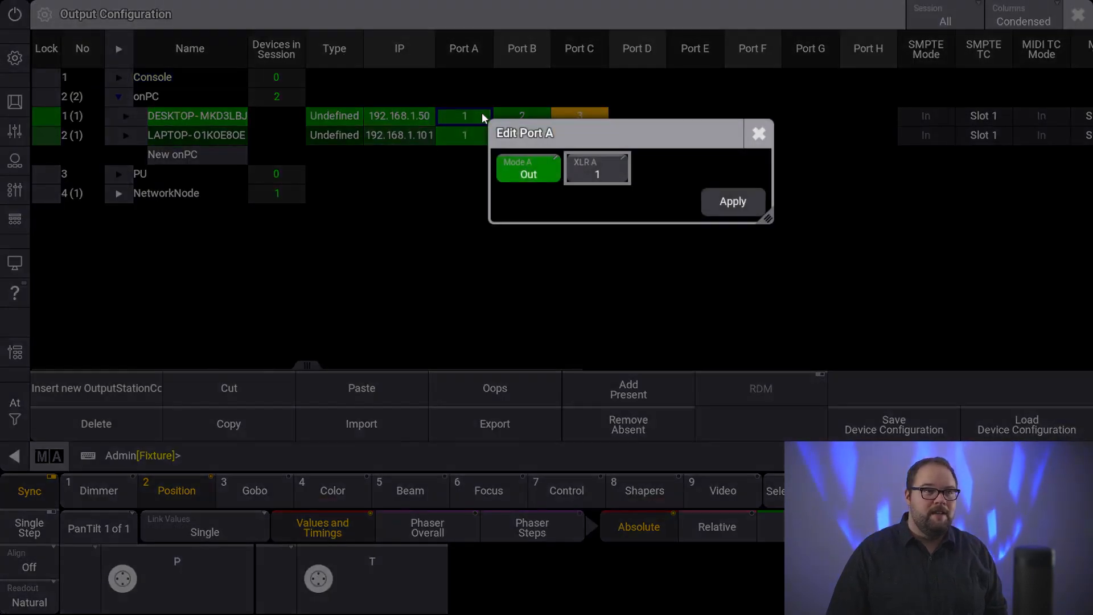
{"action": "left_click", "coordinate": [579, 172]}
{"action": "left_click", "coordinate": [699, 190]}
{"action": "left_click", "coordinate": [760, 135]}
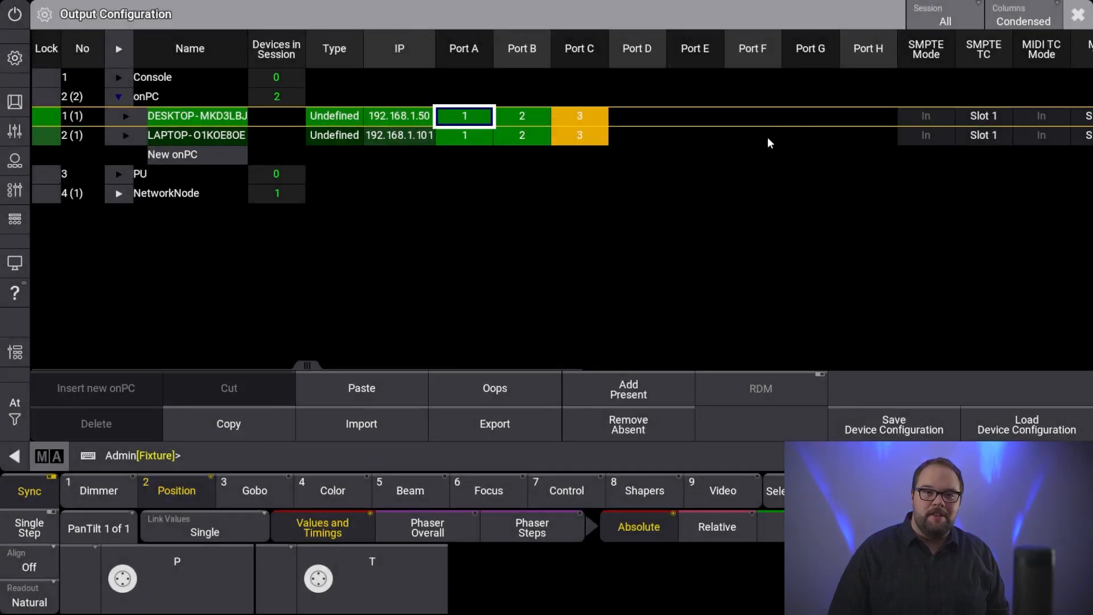
{"action": "left_click", "coordinate": [1077, 14]}
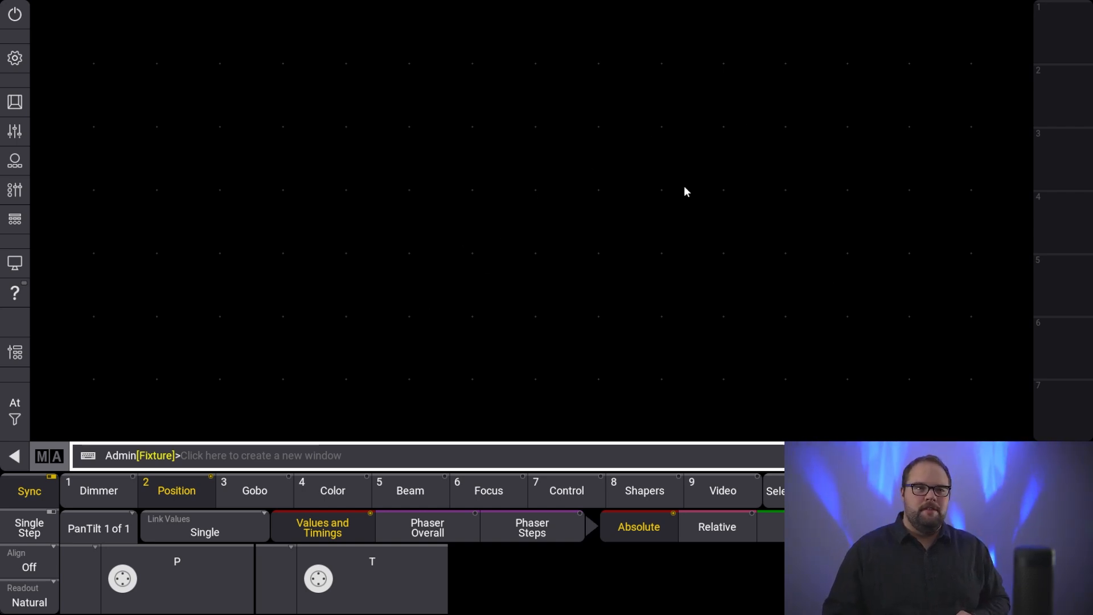
Add a Fixture Sheet window and a 3D Viewer window to the empty screen.
{"action": "left_click", "coordinate": [596, 252]}
{"action": "left_click", "coordinate": [659, 330]}
{"action": "left_click", "coordinate": [110, 139]}
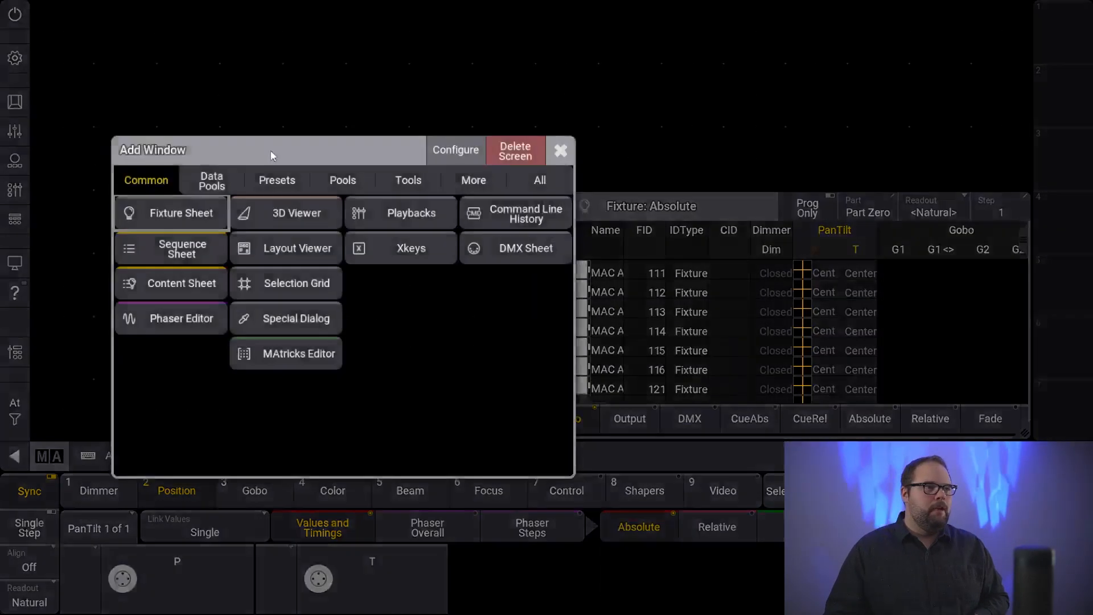
{"action": "left_click", "coordinate": [325, 213]}
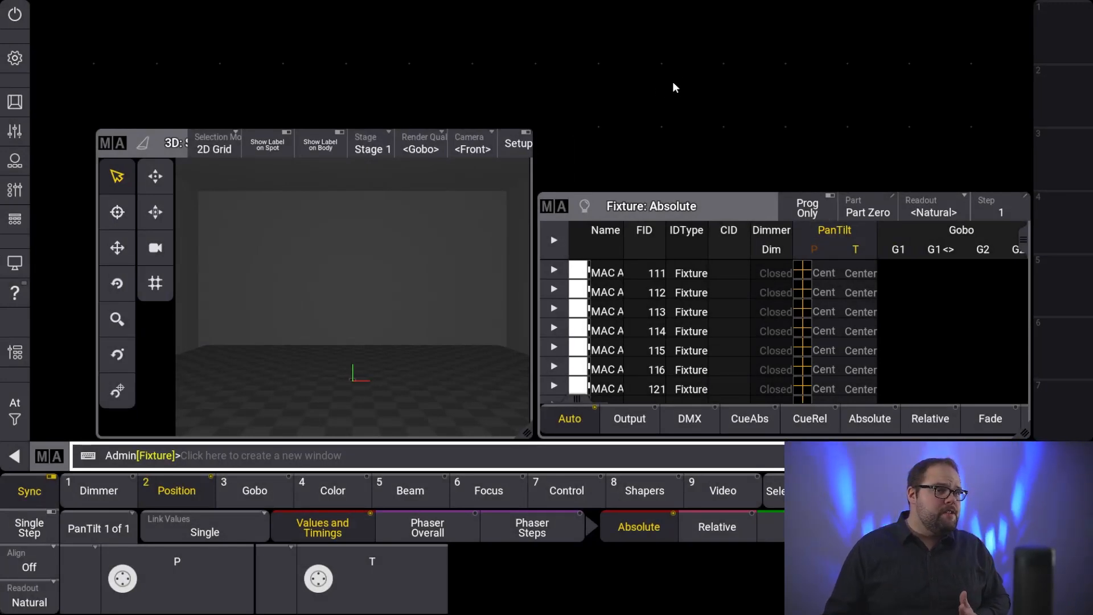
Shrink the Fixture Sheet and 3D Viewer windows to about two grid rows high, side by side at the workspace's lower edge.
{"action": "left_click_drag", "start_coordinate": [635, 206], "coordinate": [672, 347]}
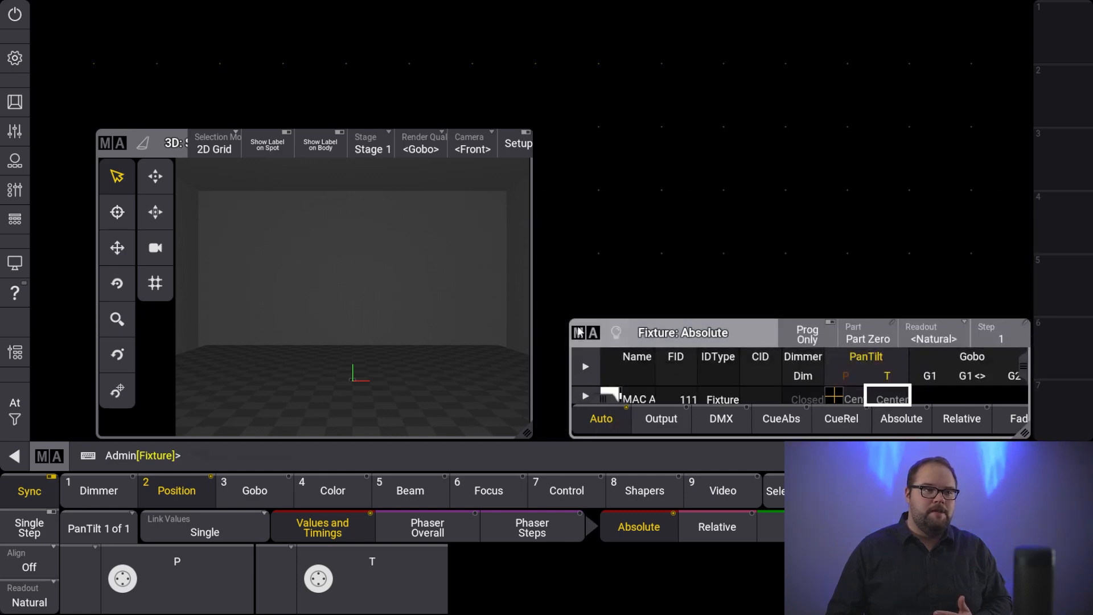
{"action": "left_click_drag", "start_coordinate": [203, 135], "coordinate": [195, 307]}
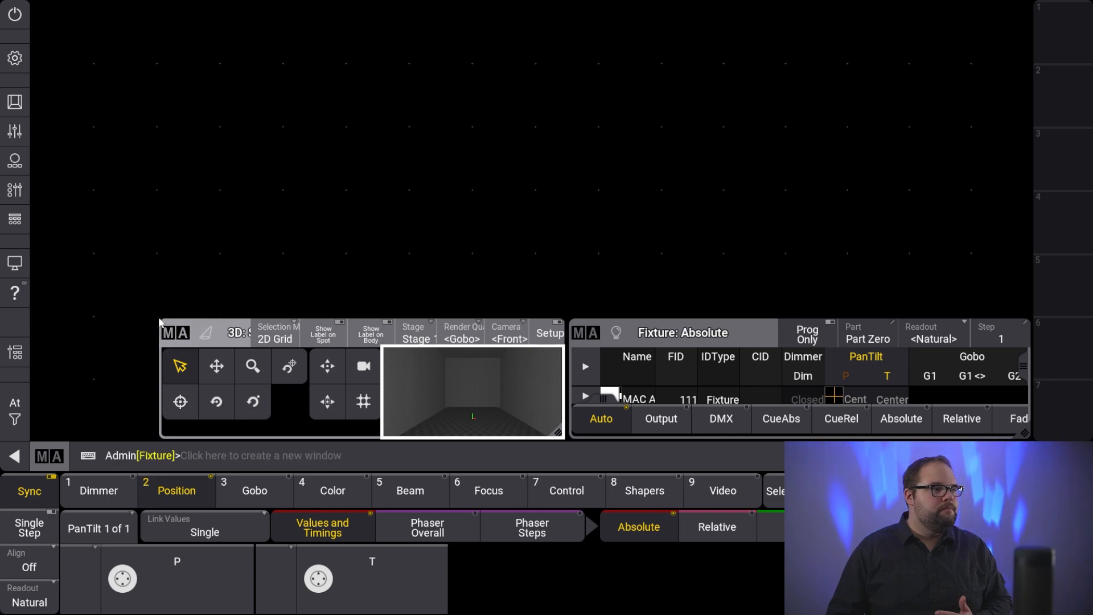
Filter the list of all available window types for the clock window.
{"action": "left_click", "coordinate": [159, 339]}
{"action": "left_click", "coordinate": [535, 309]}
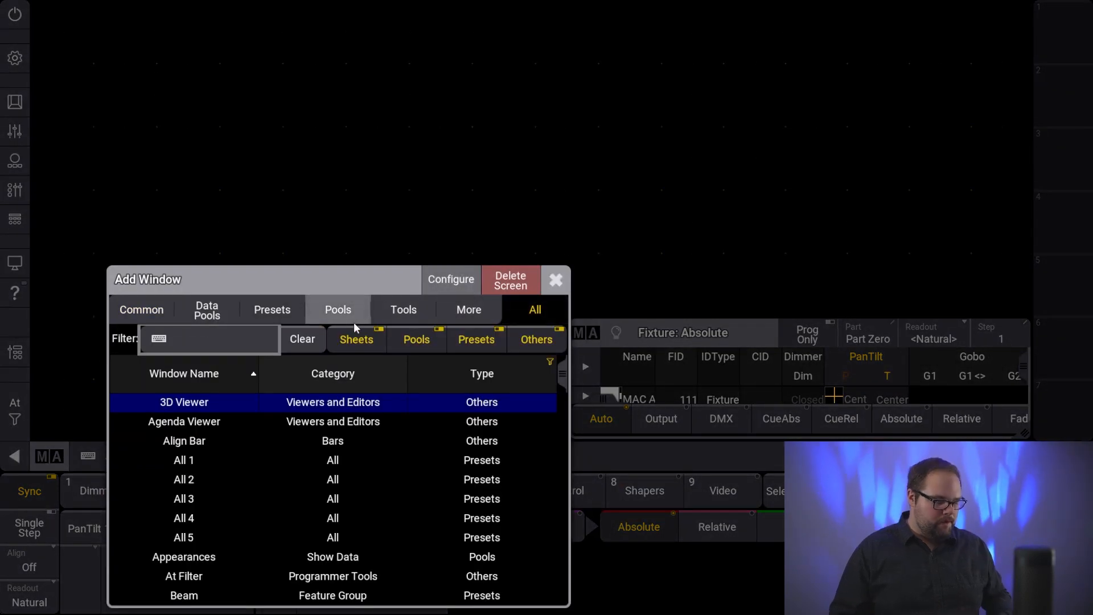
{"action": "type", "text": "cloc"}
{"action": "key", "text": "Return"}
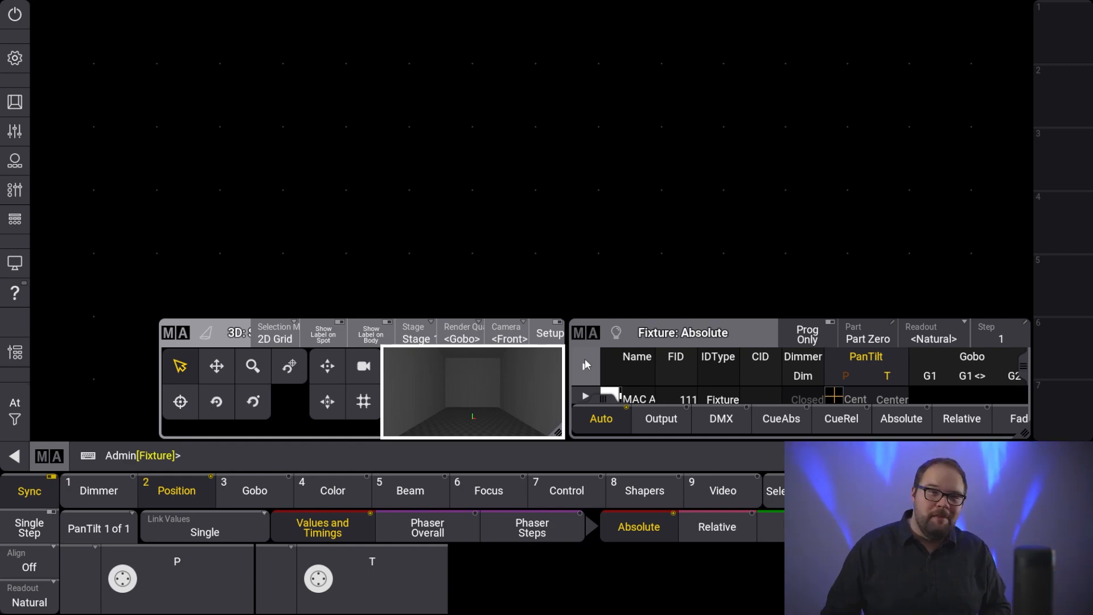
Delete all windows from the screen to leave the workspace empty.
{"action": "left_click", "coordinate": [636, 262]}
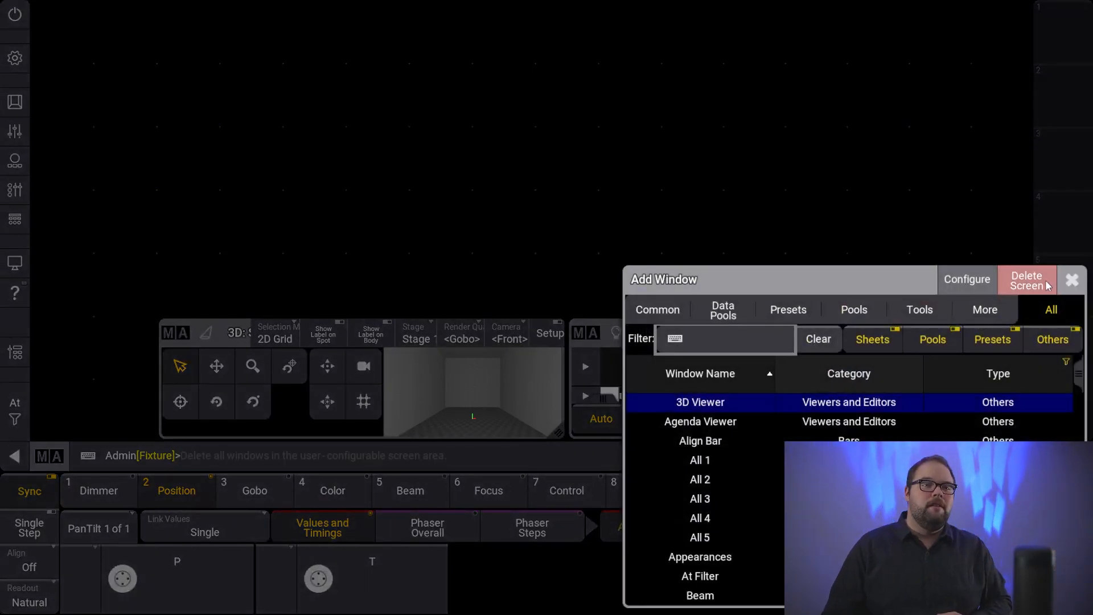
{"action": "left_click", "coordinate": [528, 159]}
{"action": "left_click", "coordinate": [528, 160]}
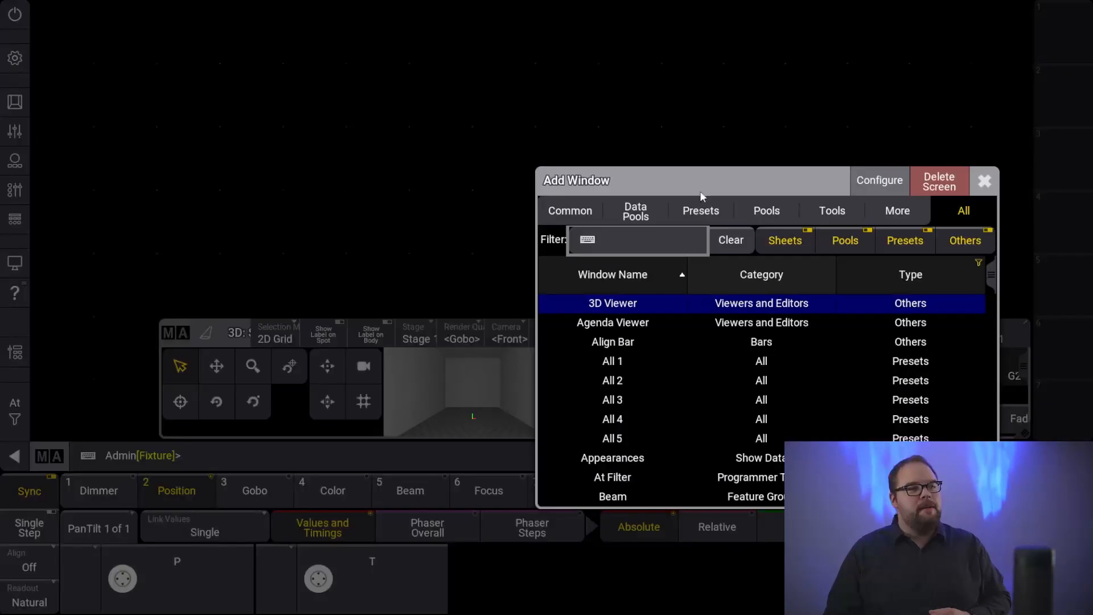
{"action": "left_click", "coordinate": [938, 184]}
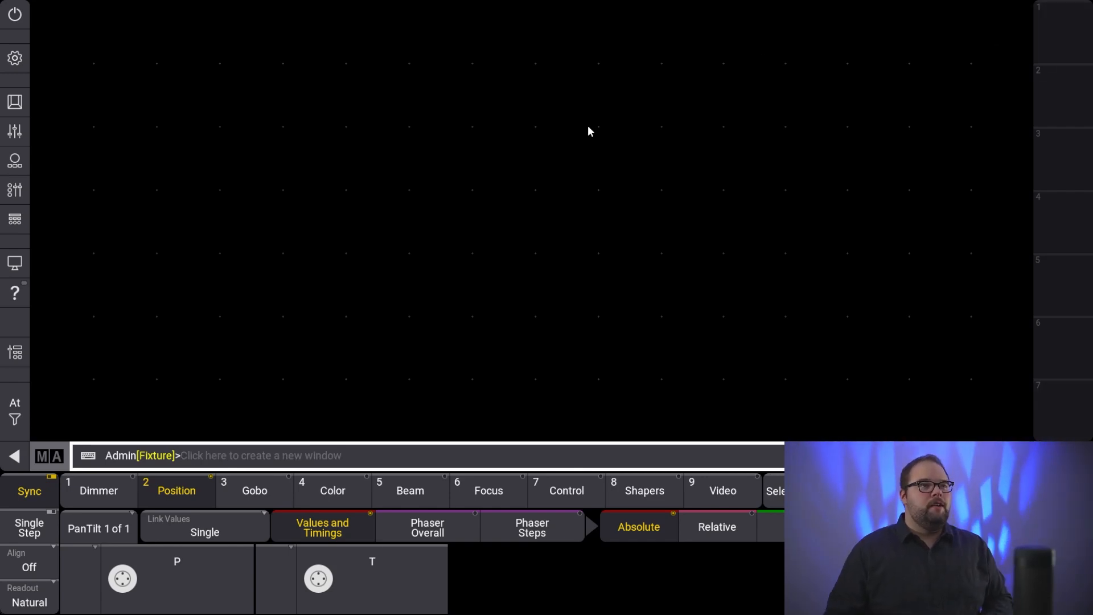
Add a Fixture Sheet window nine grid columns wide over the full workspace height at the left edge.
{"action": "left_click_drag", "start_coordinate": [524, 42], "coordinate": [1027, 435]}
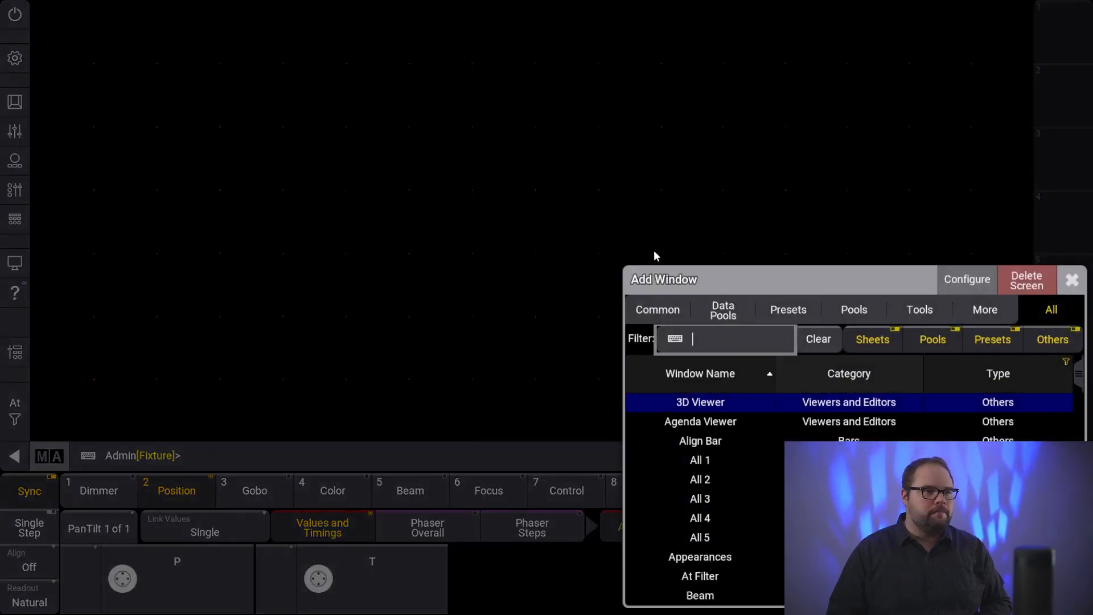
{"action": "left_click", "coordinate": [666, 308]}
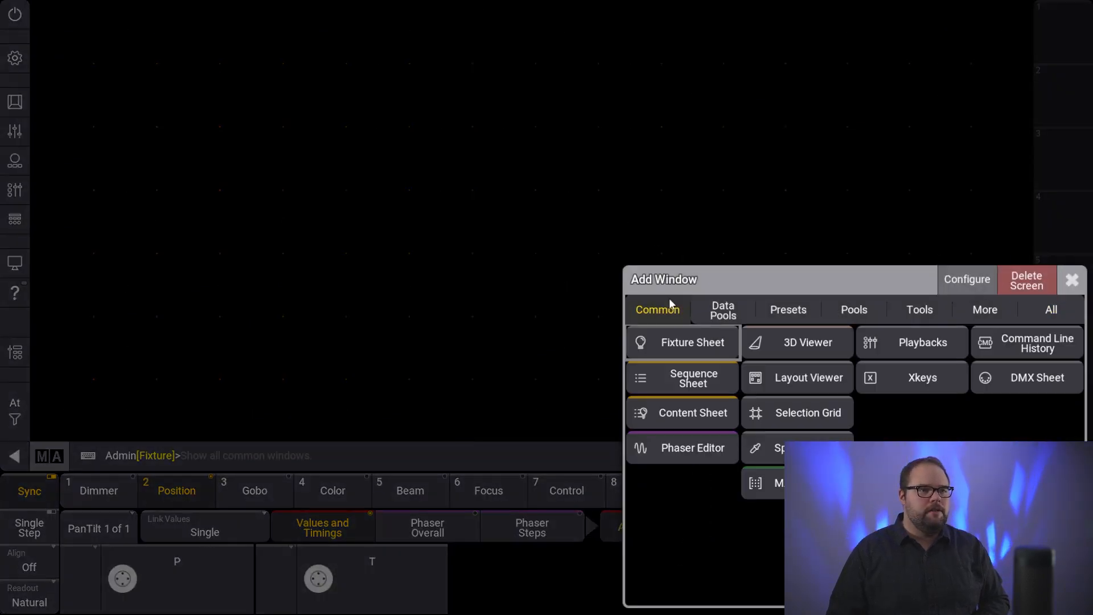
{"action": "left_click", "coordinate": [681, 338]}
{"action": "left_click_drag", "start_coordinate": [569, 20], "coordinate": [154, 14]}
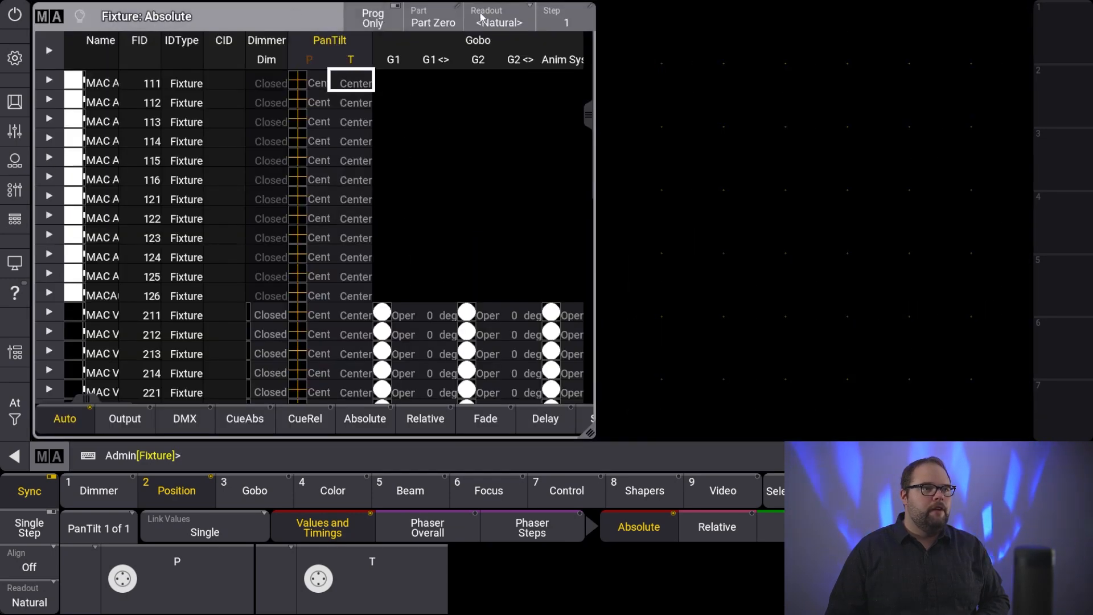
Add a Selection Grid window beside the Fixture Sheet and a Groups pool in the free space beneath it.
{"action": "left_click_drag", "start_coordinate": [606, 18], "coordinate": [1027, 346]}
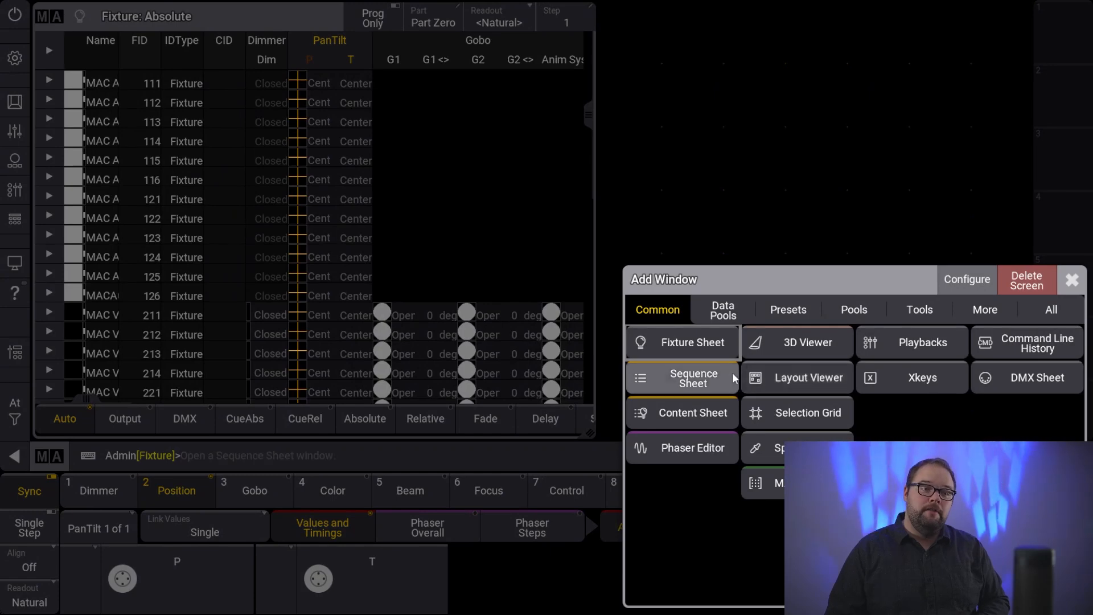
{"action": "left_click", "coordinate": [837, 403]}
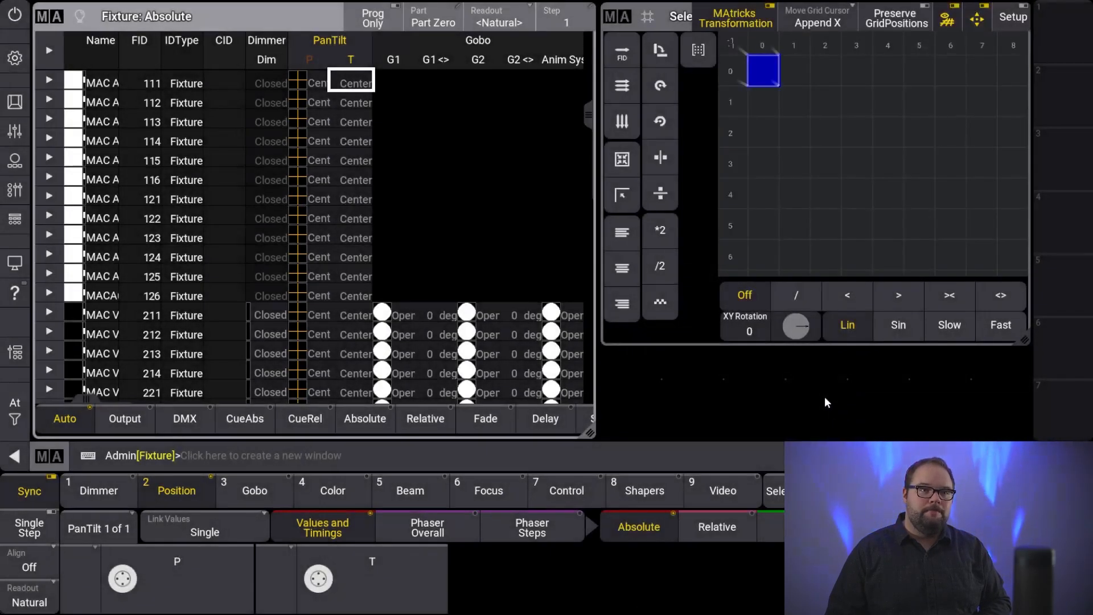
{"action": "left_click_drag", "start_coordinate": [827, 402], "coordinate": [621, 354]}
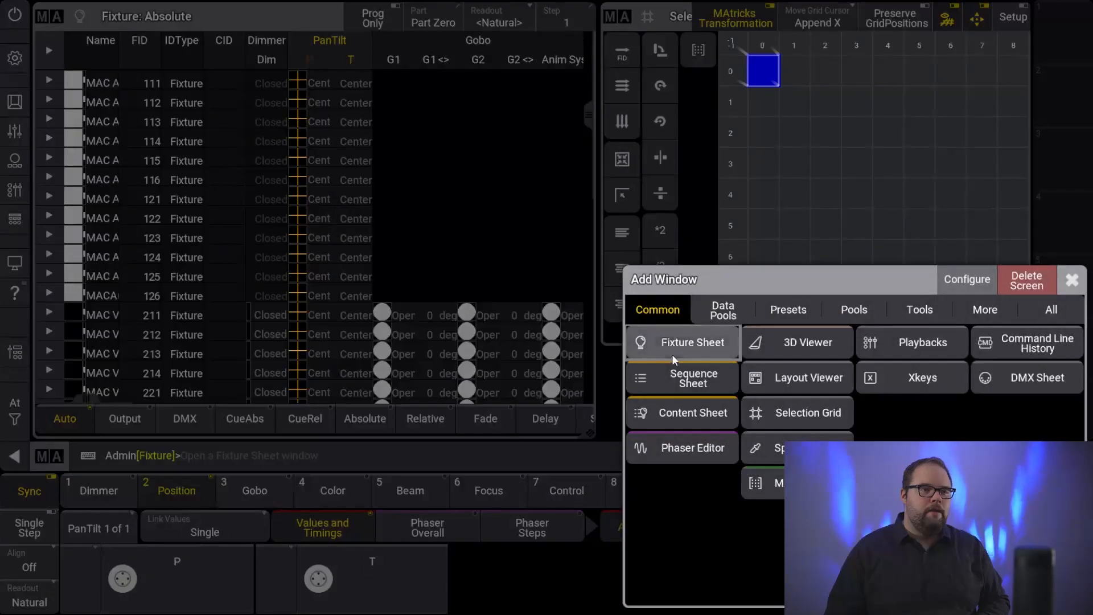
{"action": "left_click", "coordinate": [741, 306]}
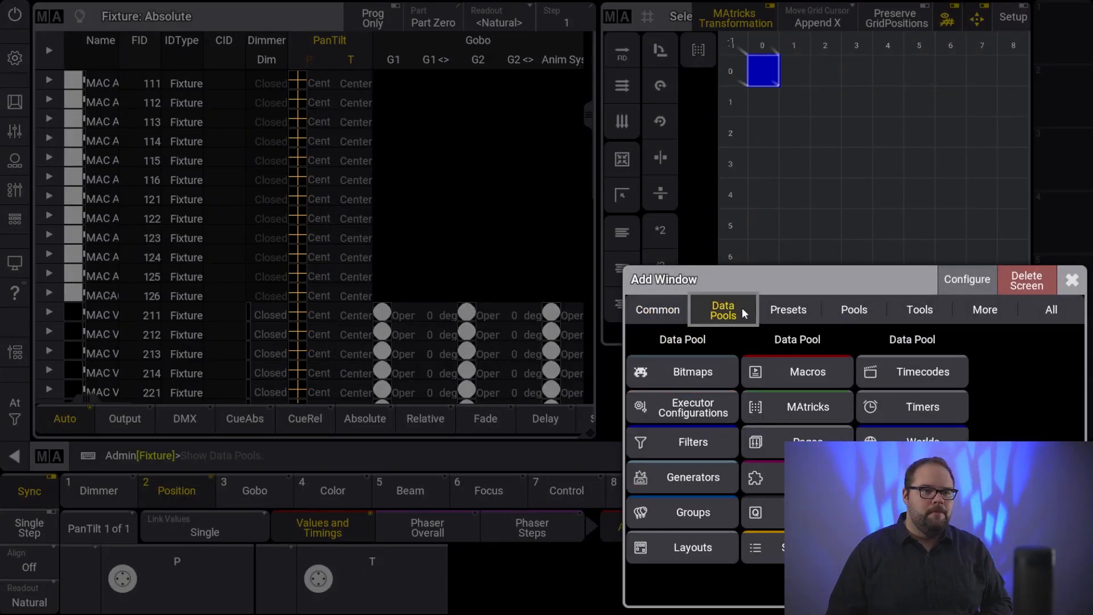
{"action": "left_click", "coordinate": [700, 512]}
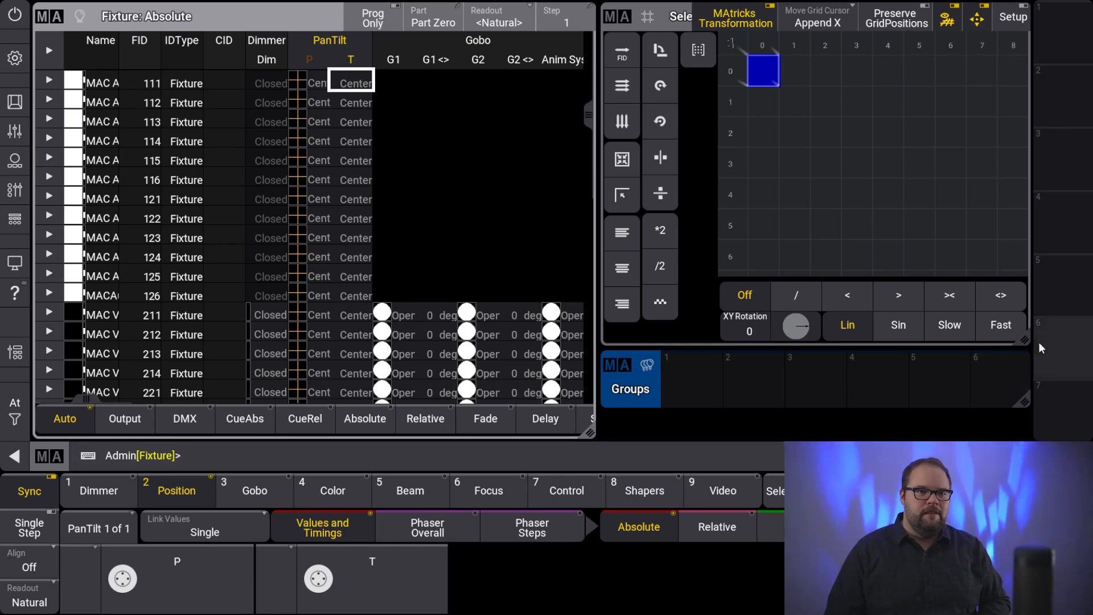
Shorten the Selection Grid window by half a grid row, move the Groups pool up against it, and extend the pool to two rows.
{"action": "left_click_drag", "start_coordinate": [1029, 338], "coordinate": [1024, 313]}
{"action": "left_click", "coordinate": [624, 356]}
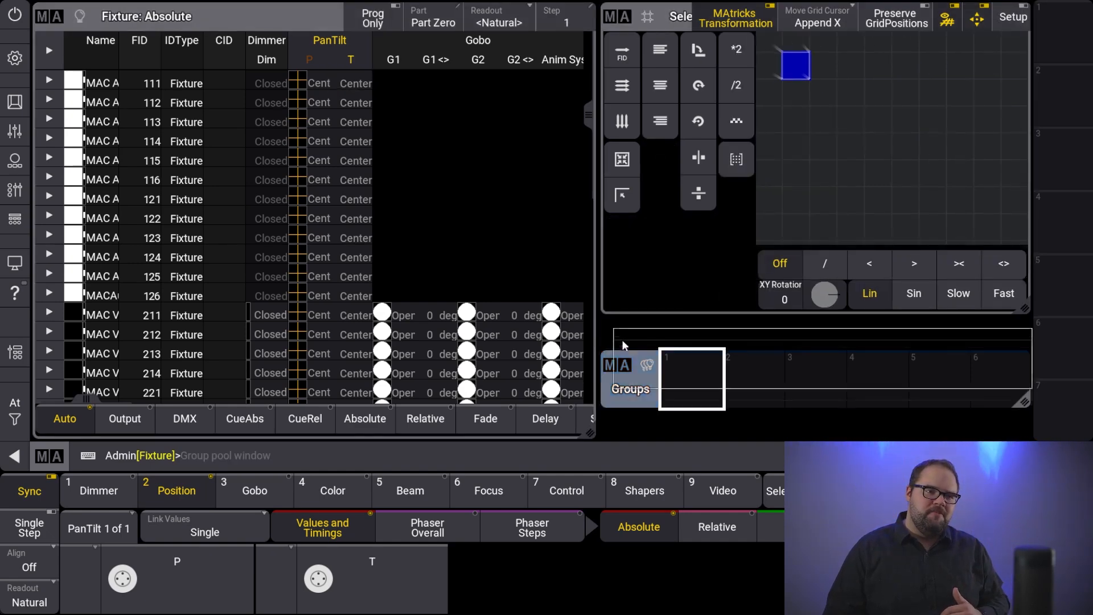
{"action": "left_click", "coordinate": [617, 334]}
{"action": "left_click", "coordinate": [609, 380]}
{"action": "left_click_drag", "start_coordinate": [617, 367], "coordinate": [617, 353]}
{"action": "left_click_drag", "start_coordinate": [1024, 373], "coordinate": [1024, 433]}
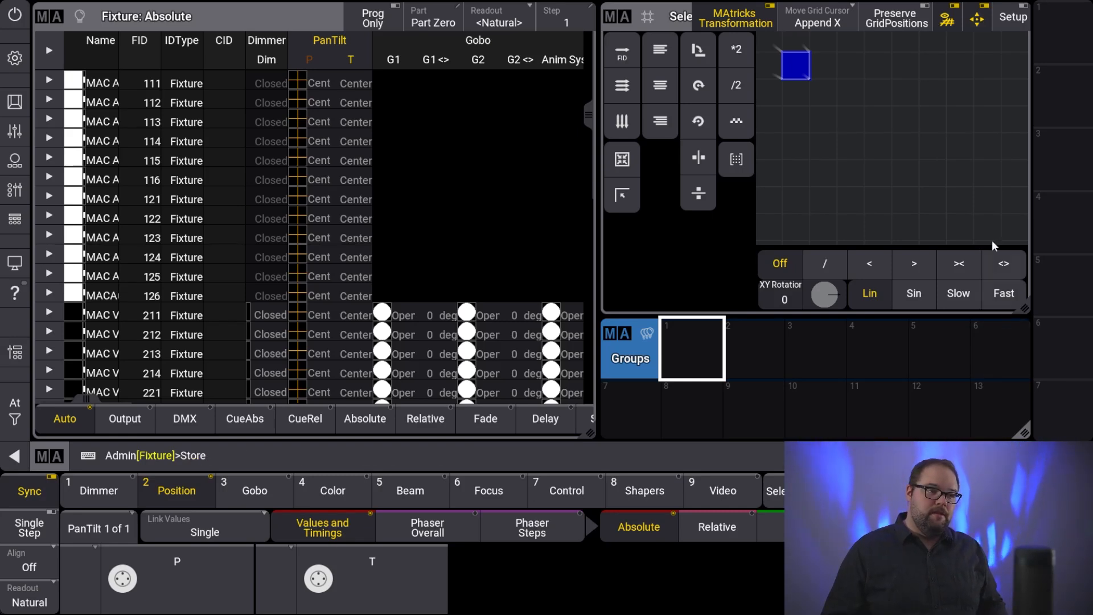
Store the Internal 1 screen layout on the first view button, labelled Selection, with a screenshot as its image.
{"action": "left_click", "coordinate": [1044, 37]}
{"action": "type", "text": "Sel"}
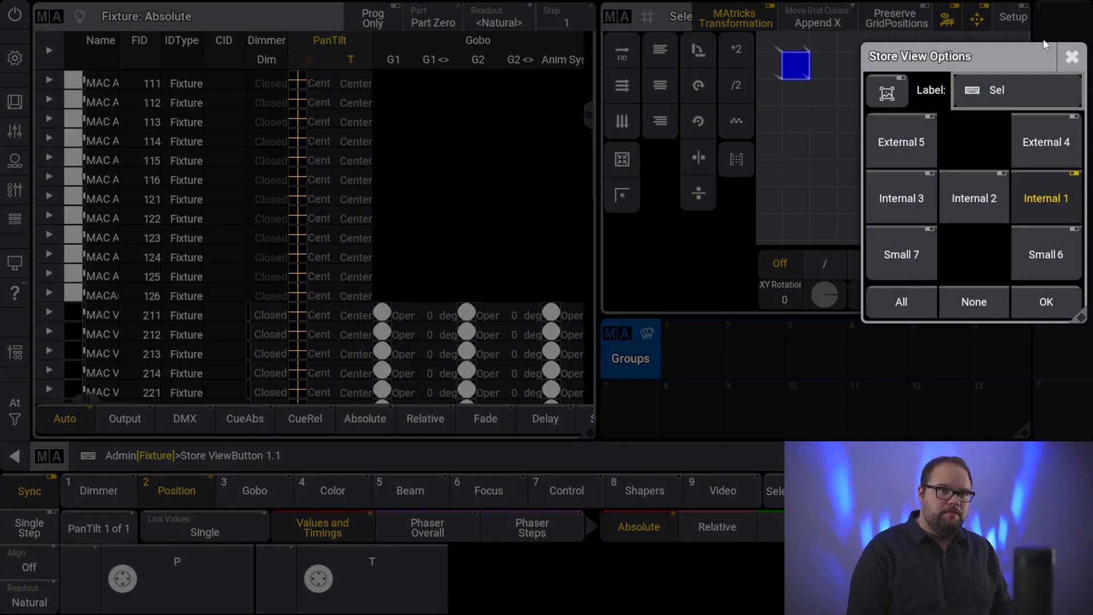
{"action": "type", "text": "ection"}
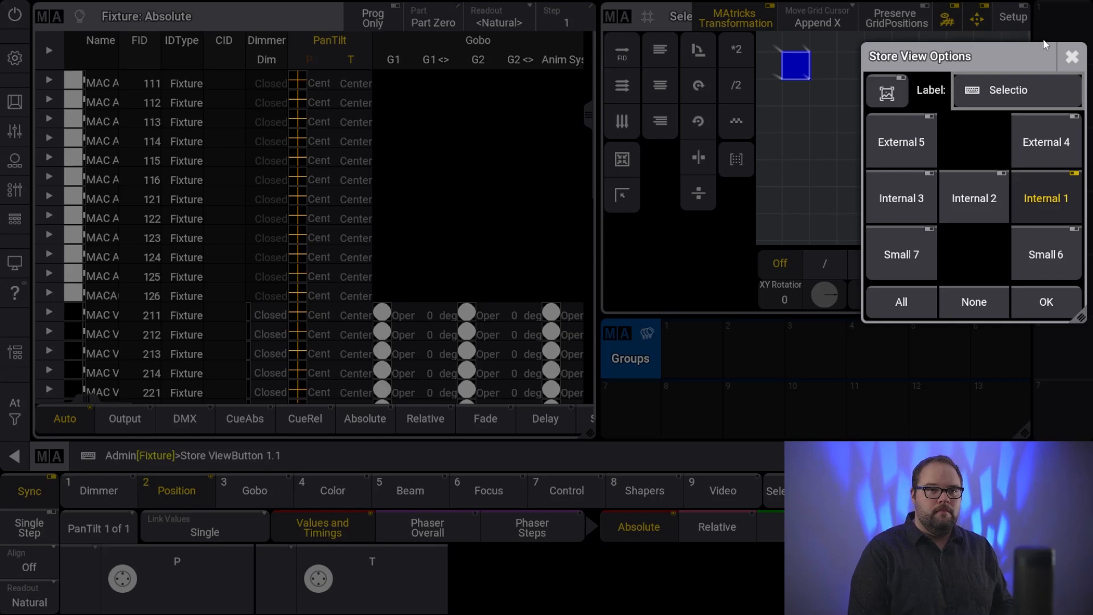
{"action": "left_click", "coordinate": [886, 95]}
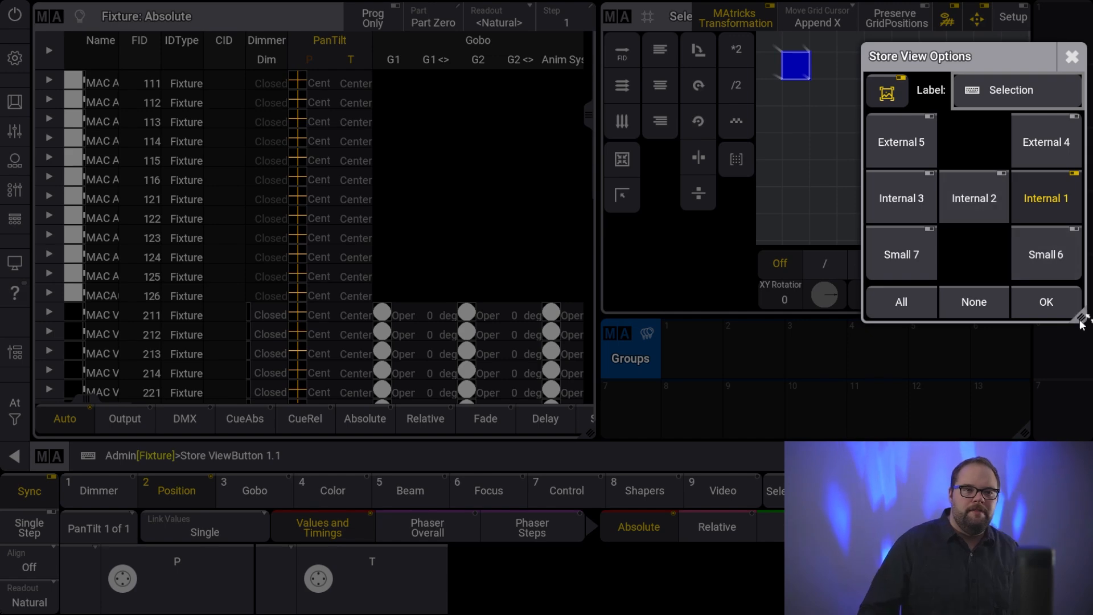
{"action": "left_click", "coordinate": [1046, 302]}
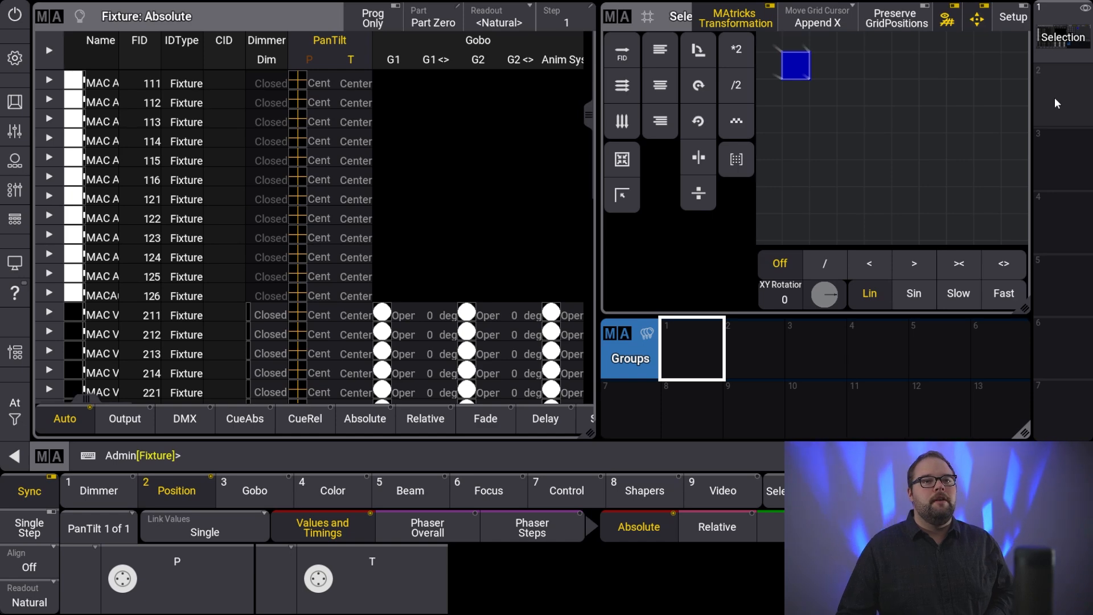
Fill the emptied screen with a Dynamic preset pool window.
{"action": "left_click", "coordinate": [1054, 98]}
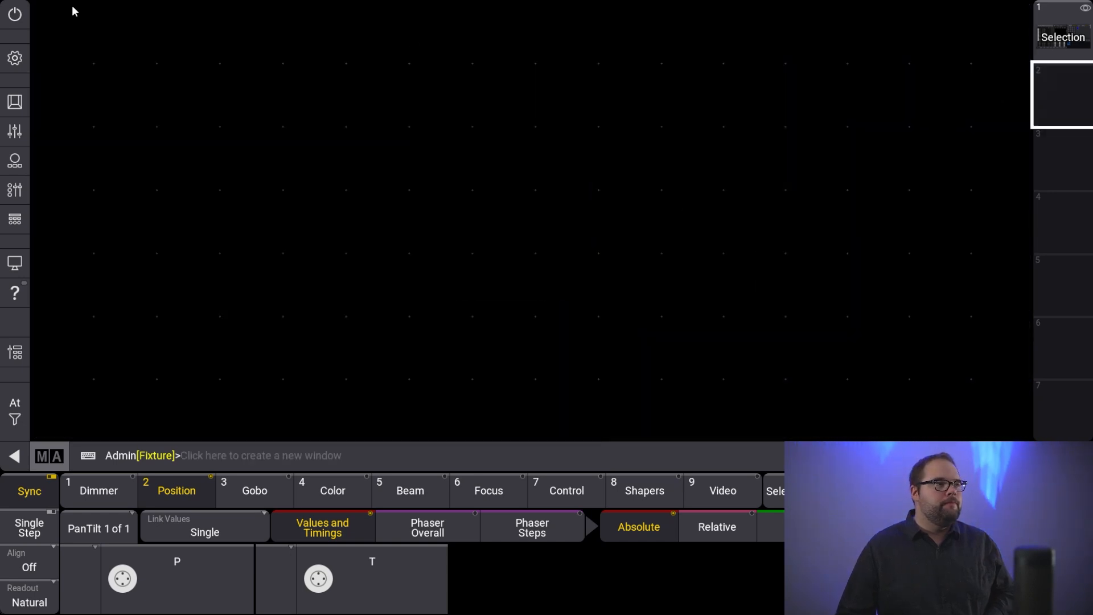
{"action": "left_click", "coordinate": [51, 17]}
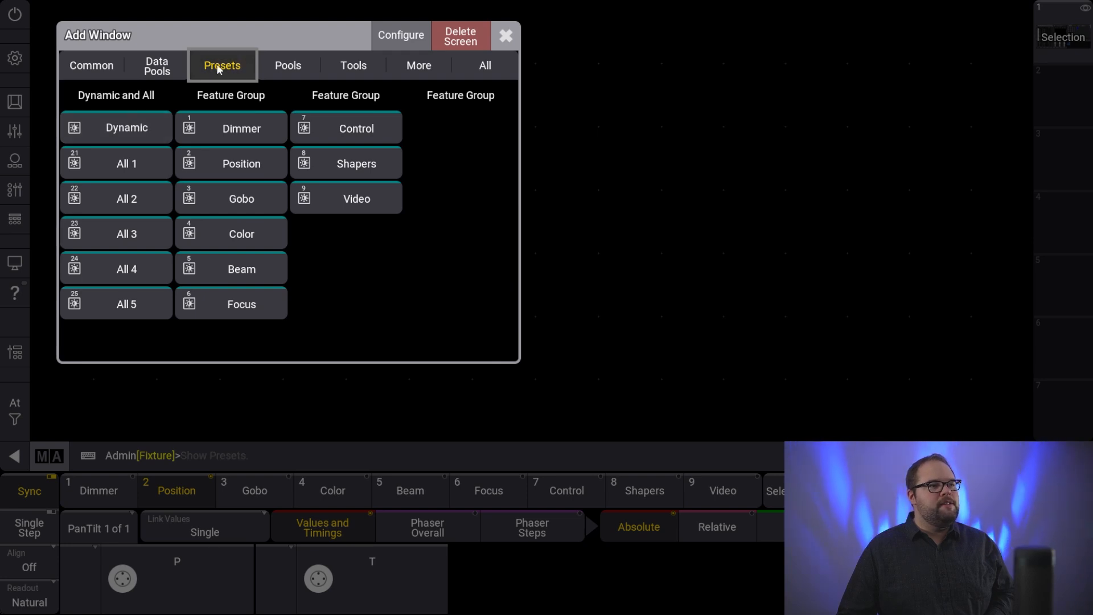
{"action": "left_click", "coordinate": [156, 123]}
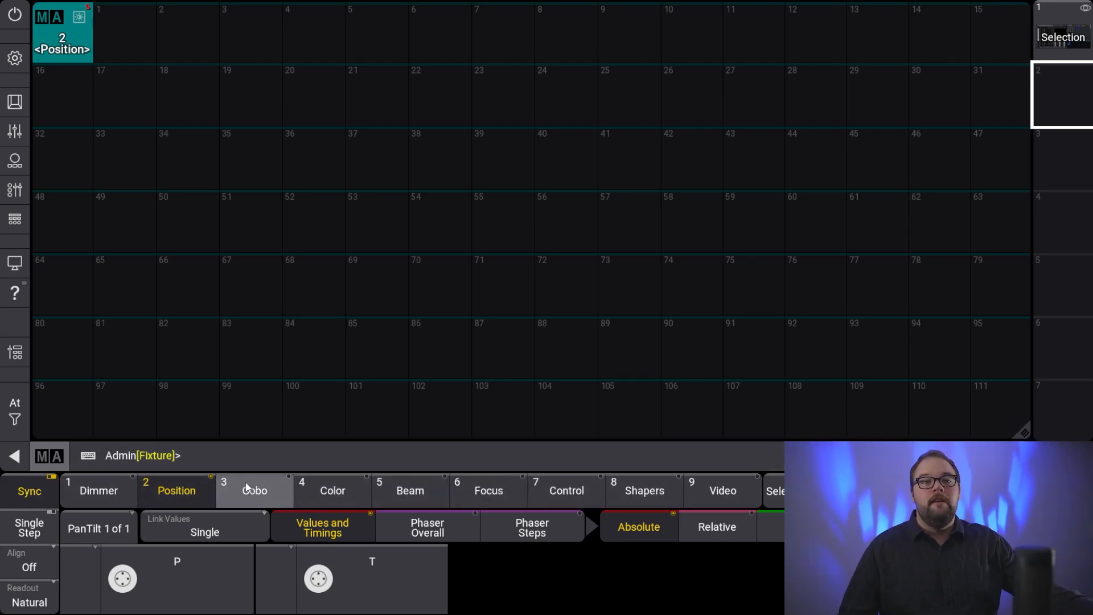
Switch through the Dimmer, Position, Gobo, Color and Beam feature groups to examine how the dynamic preset pool follows.
{"action": "left_click", "coordinate": [98, 490]}
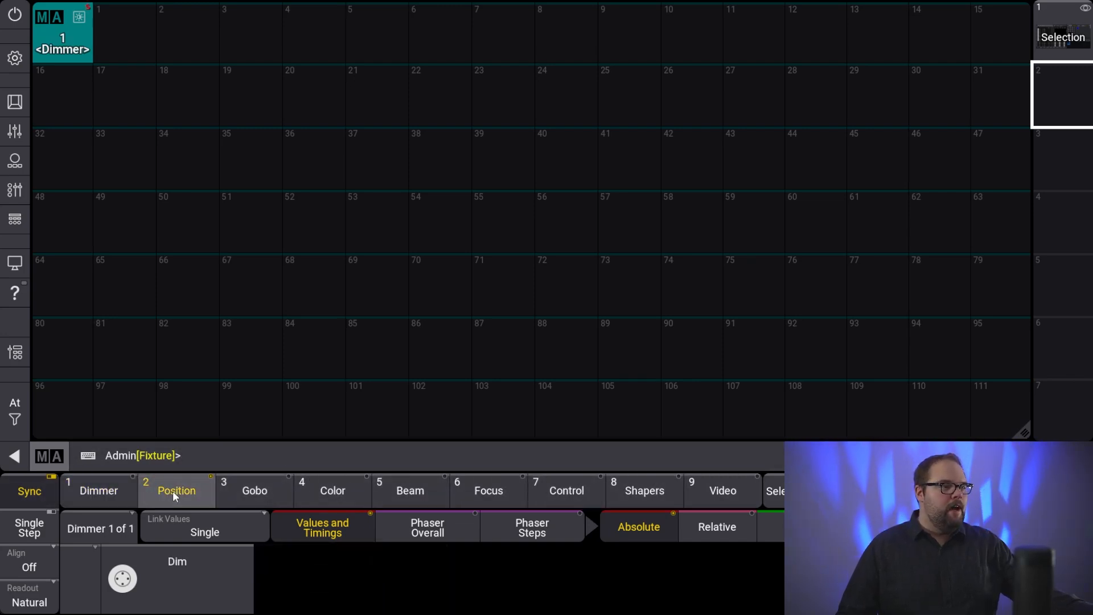
{"action": "left_click", "coordinate": [172, 490]}
{"action": "left_click", "coordinate": [261, 489]}
{"action": "left_click", "coordinate": [333, 486]}
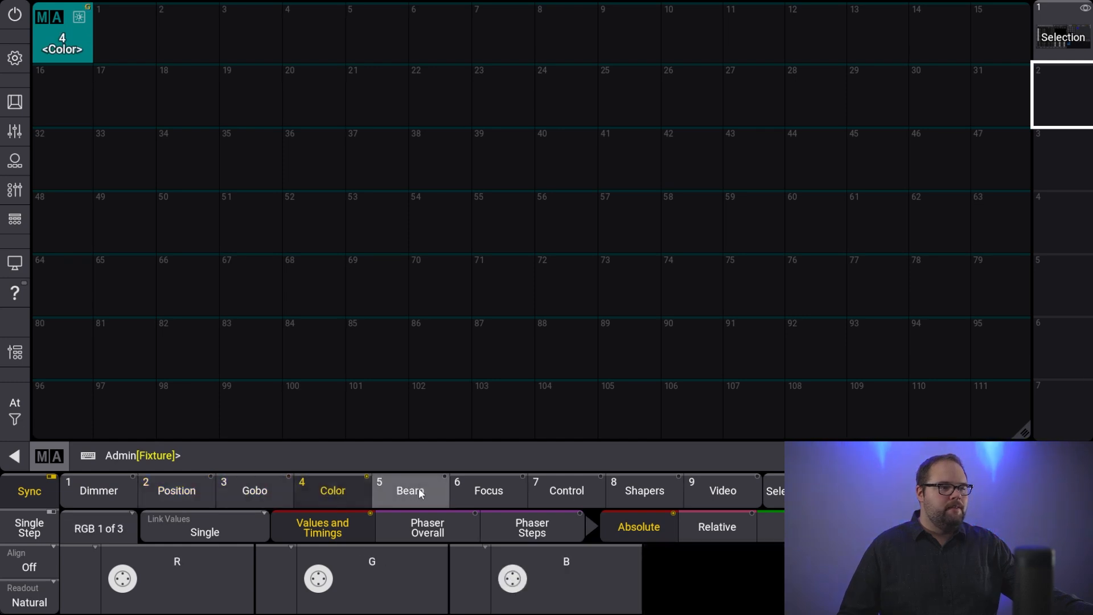
{"action": "left_click", "coordinate": [419, 490]}
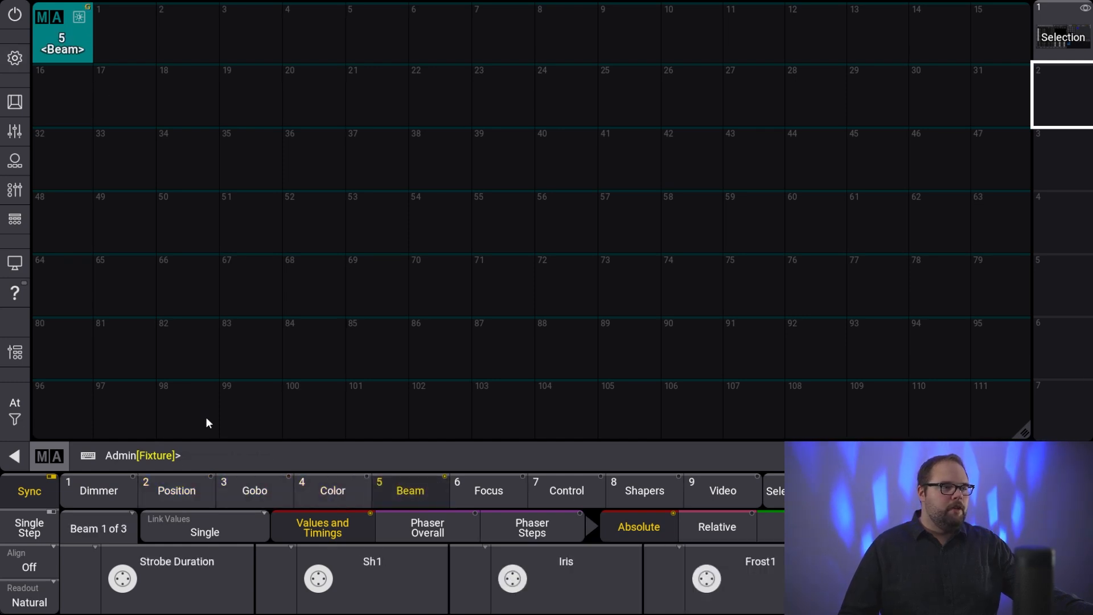
{"action": "left_click", "coordinate": [174, 493]}
{"action": "left_click", "coordinate": [92, 500]}
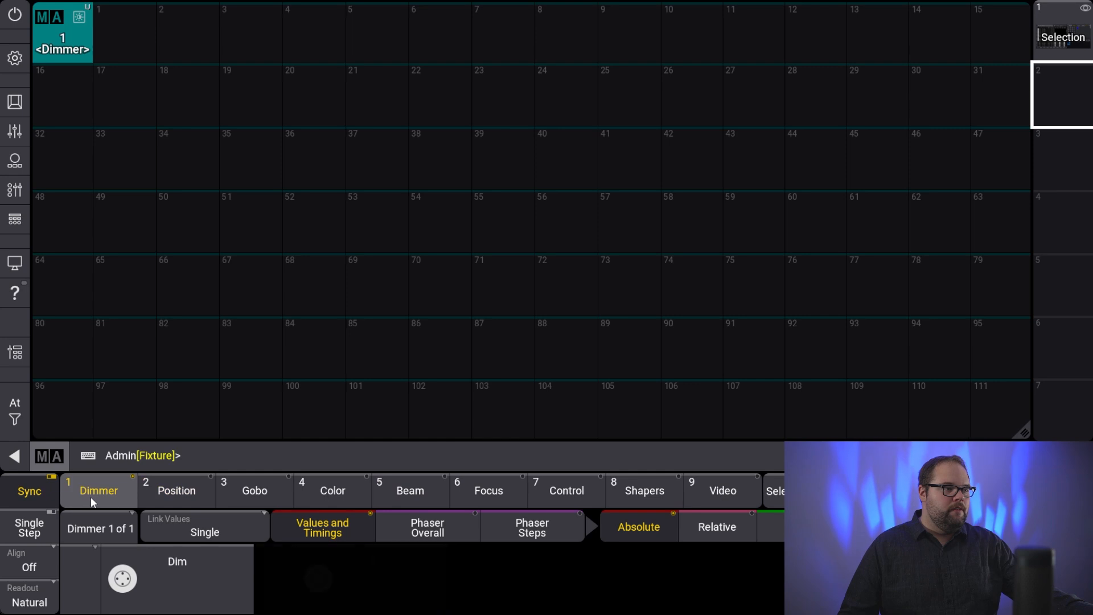
Add a Gobo preset pool three rows high and a Focus preset pool two rows high beneath it.
{"action": "left_click_drag", "start_coordinate": [367, 254], "coordinate": [733, 339]}
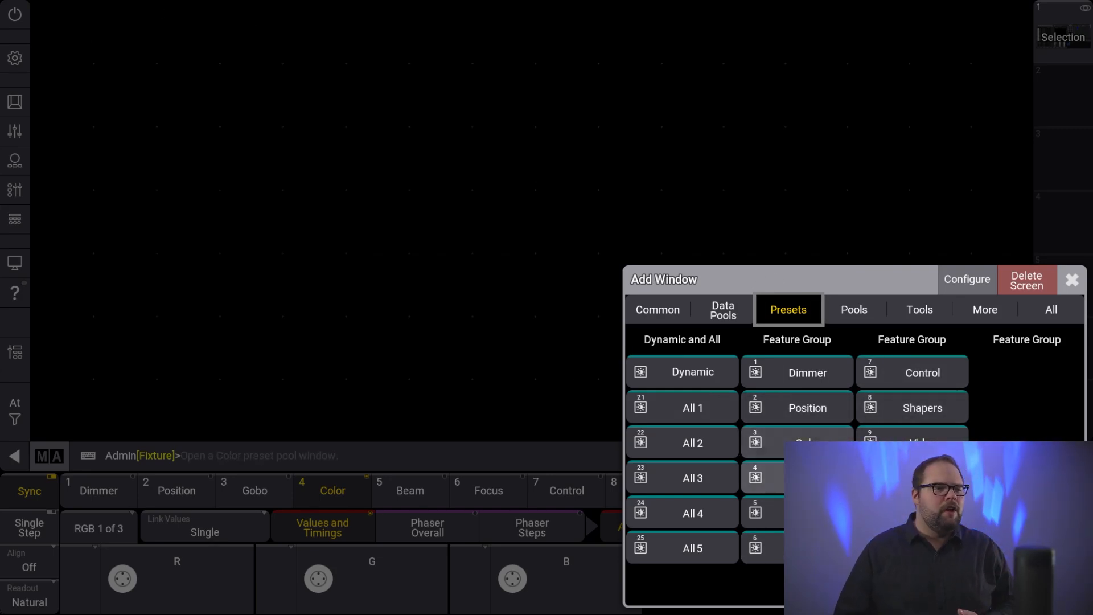
{"action": "left_click", "coordinate": [807, 443]}
{"action": "left_click_drag", "start_coordinate": [377, 294], "coordinate": [356, 35]}
{"action": "left_click_drag", "start_coordinate": [381, 202], "coordinate": [1002, 318]}
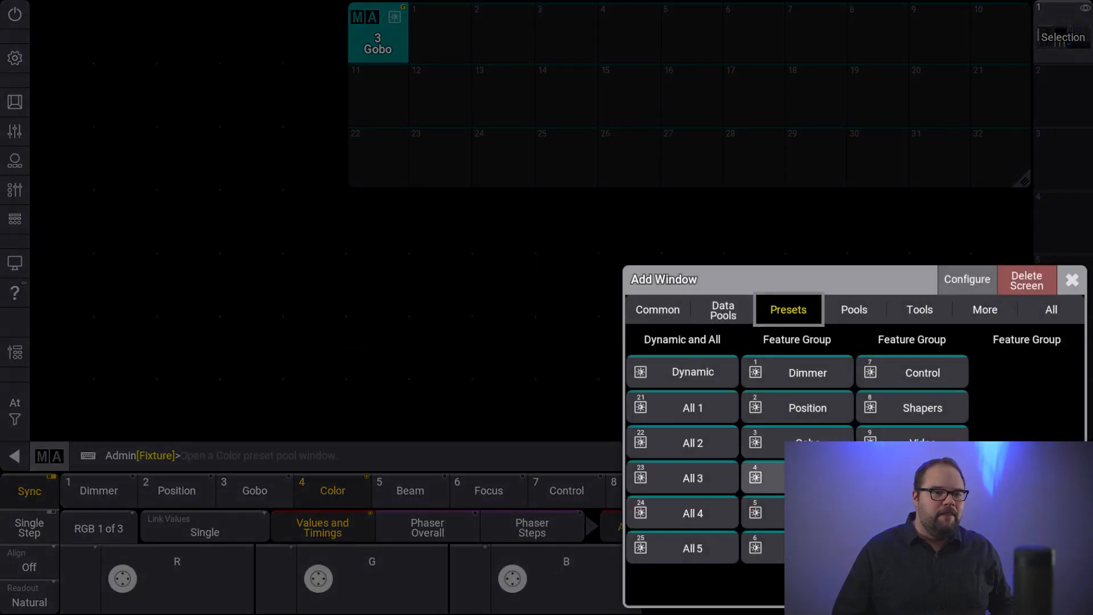
{"action": "left_click", "coordinate": [808, 548]}
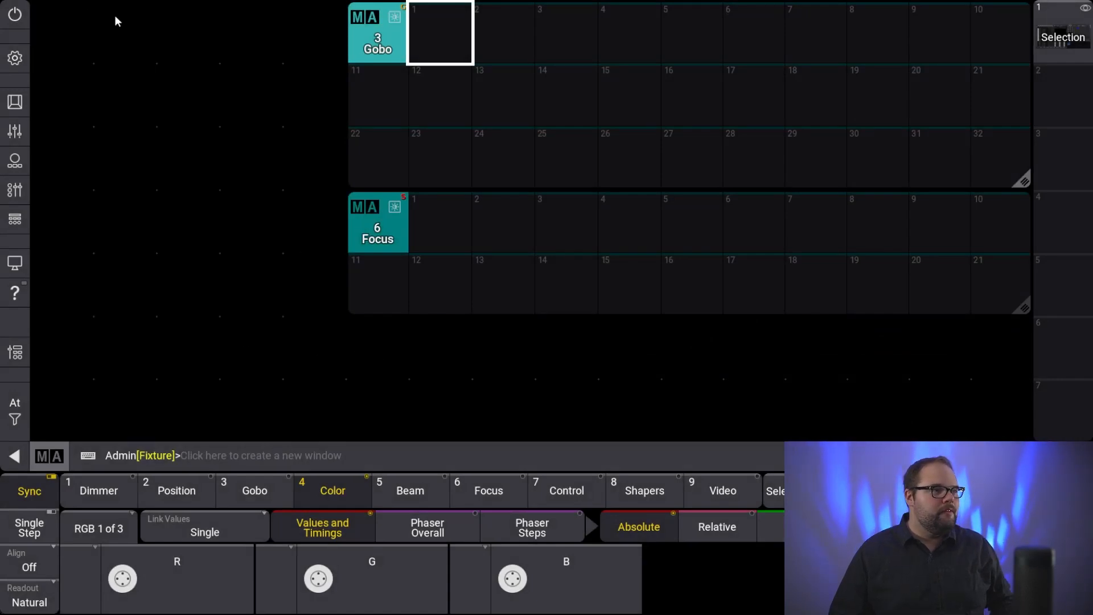
Add a full-height Position preset pool beside the Gobo pool, and single-row Dimmer and Color preset pools below the Focus pool.
{"action": "left_click_drag", "start_coordinate": [37, 15], "coordinate": [357, 454]}
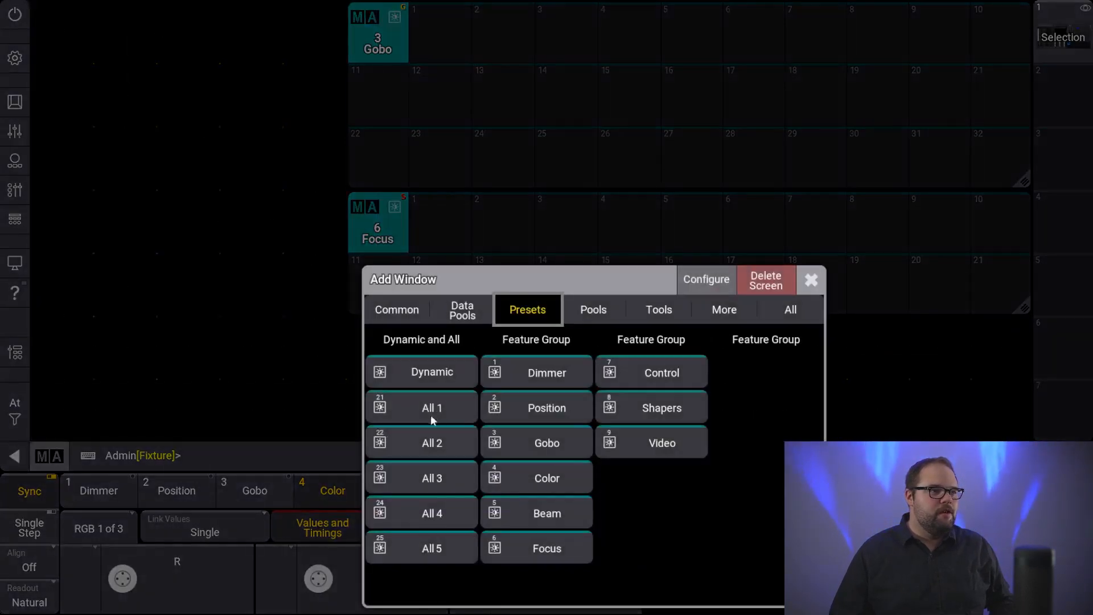
{"action": "left_click", "coordinate": [530, 407]}
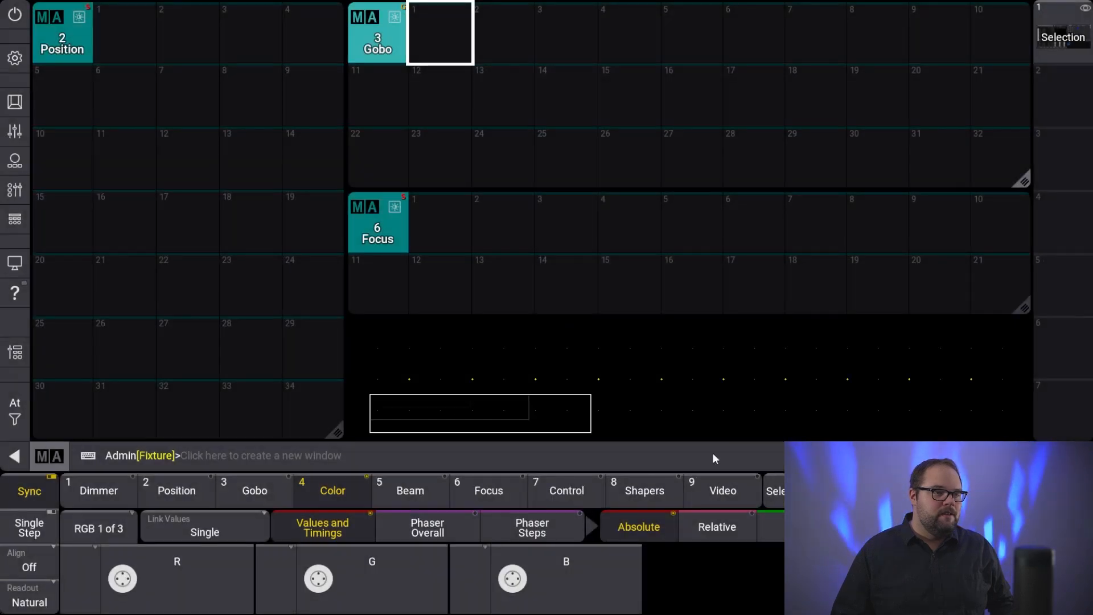
{"action": "left_click_drag", "start_coordinate": [652, 449], "coordinate": [976, 439]}
{"action": "left_click", "coordinate": [797, 371]}
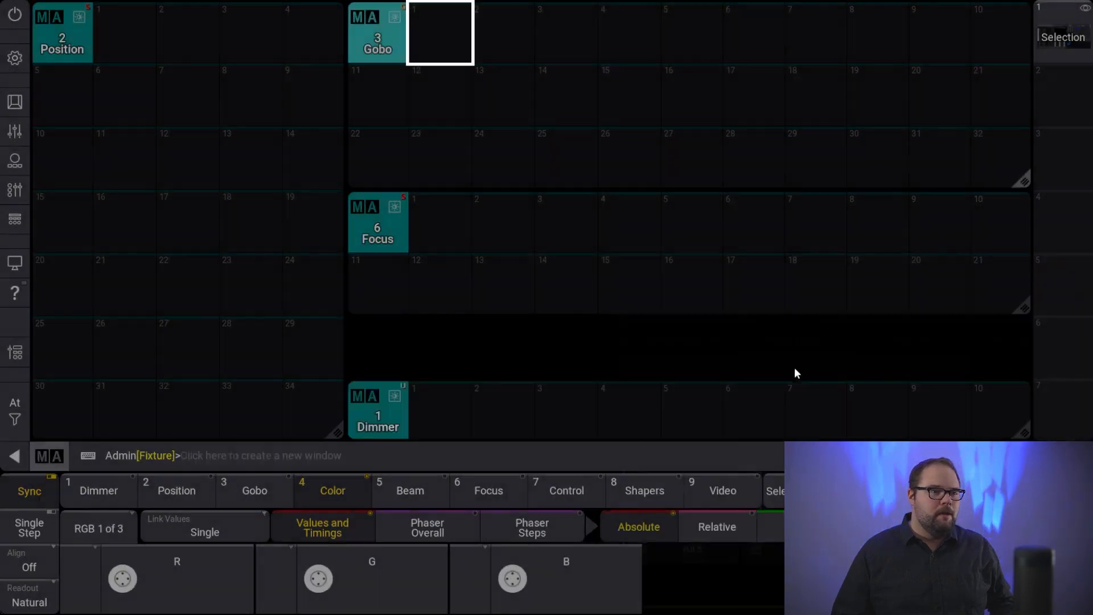
{"action": "left_click", "coordinate": [364, 333]}
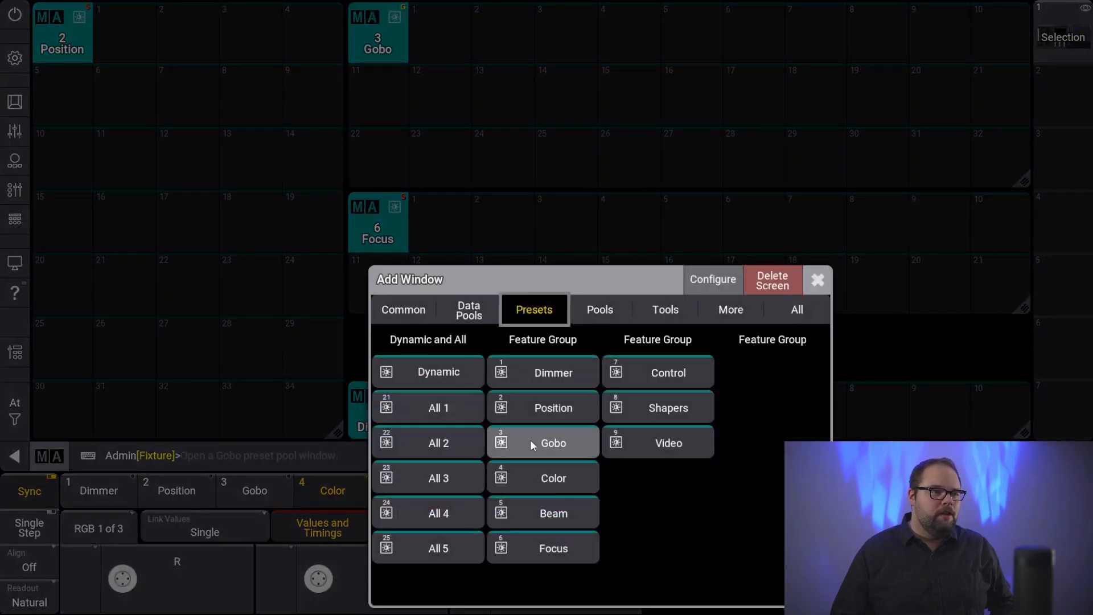
{"action": "left_click", "coordinate": [517, 468]}
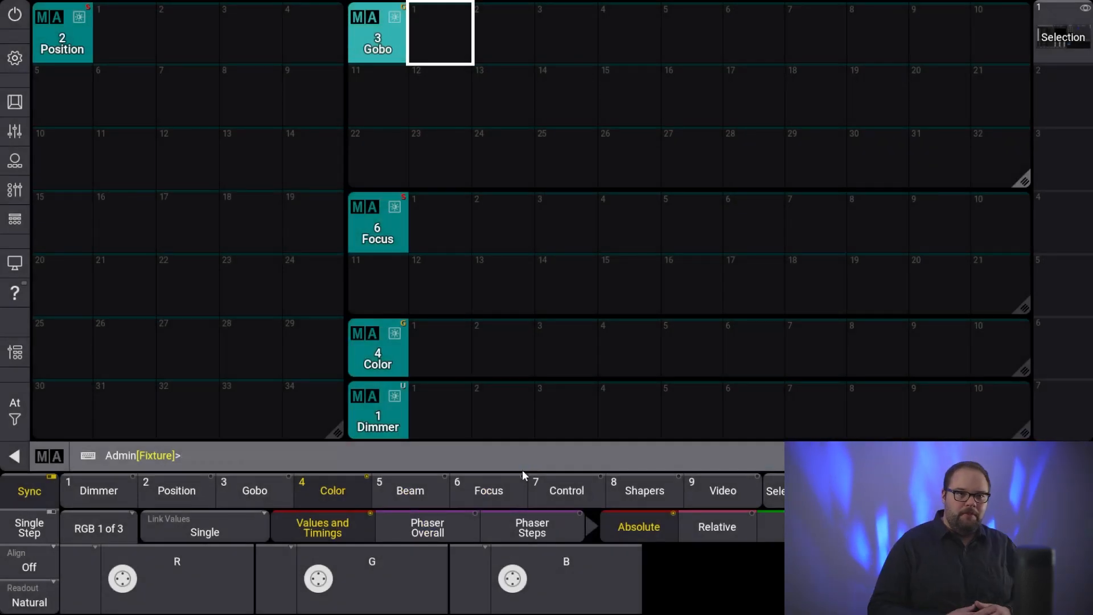
Delete all the preset pool windows from the screen.
{"action": "left_click", "coordinate": [358, 337]}
{"action": "left_click", "coordinate": [719, 349]}
{"action": "left_click", "coordinate": [723, 348]}
{"action": "left_click", "coordinate": [1026, 280]}
Add a full-height Dynamic preset pool ten columns wide, leaving the remaining width of the screen free.
{"action": "left_click", "coordinate": [53, 30]}
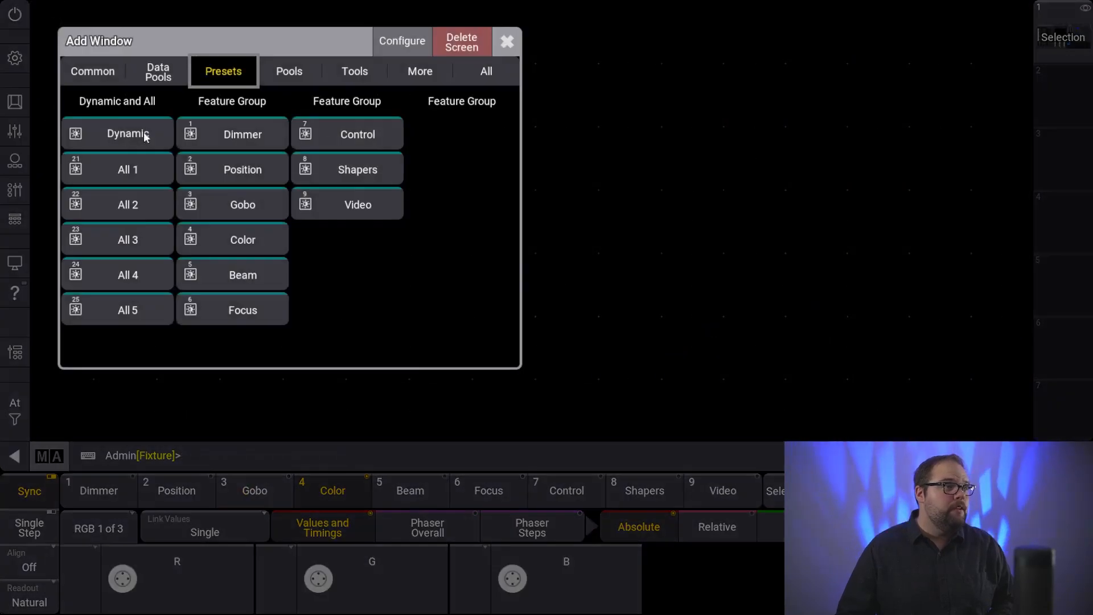
{"action": "left_click", "coordinate": [159, 133]}
{"action": "left_click_drag", "start_coordinate": [1024, 426], "coordinate": [659, 437]}
Add a Special Dialog window beside the Dynamic preset pool, and switch it to Shapers and back to Color.
{"action": "left_click", "coordinate": [682, 8]}
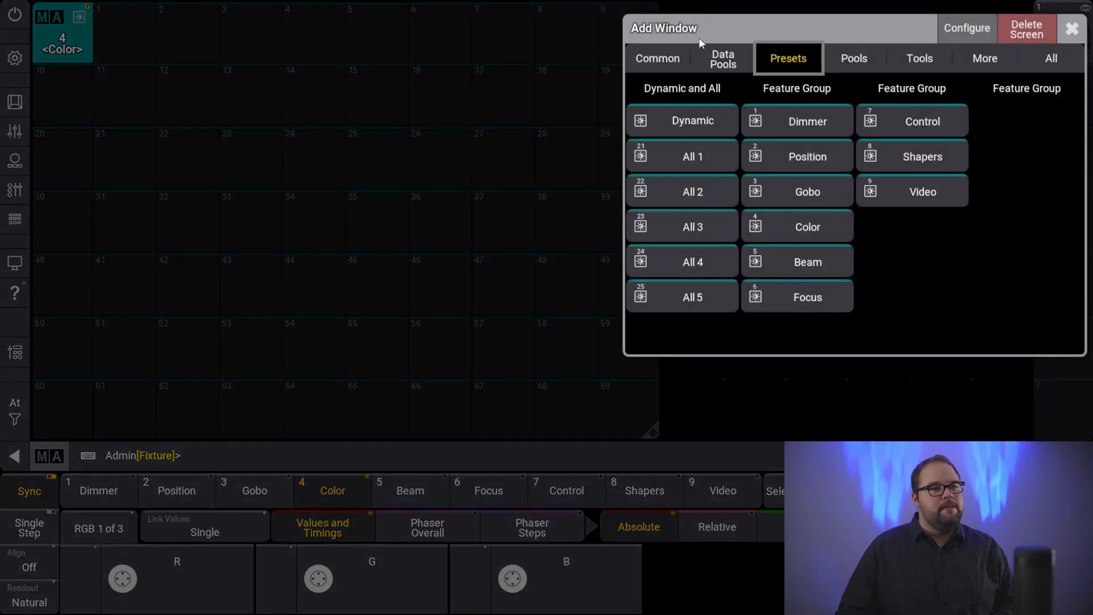
{"action": "left_click", "coordinate": [664, 58]}
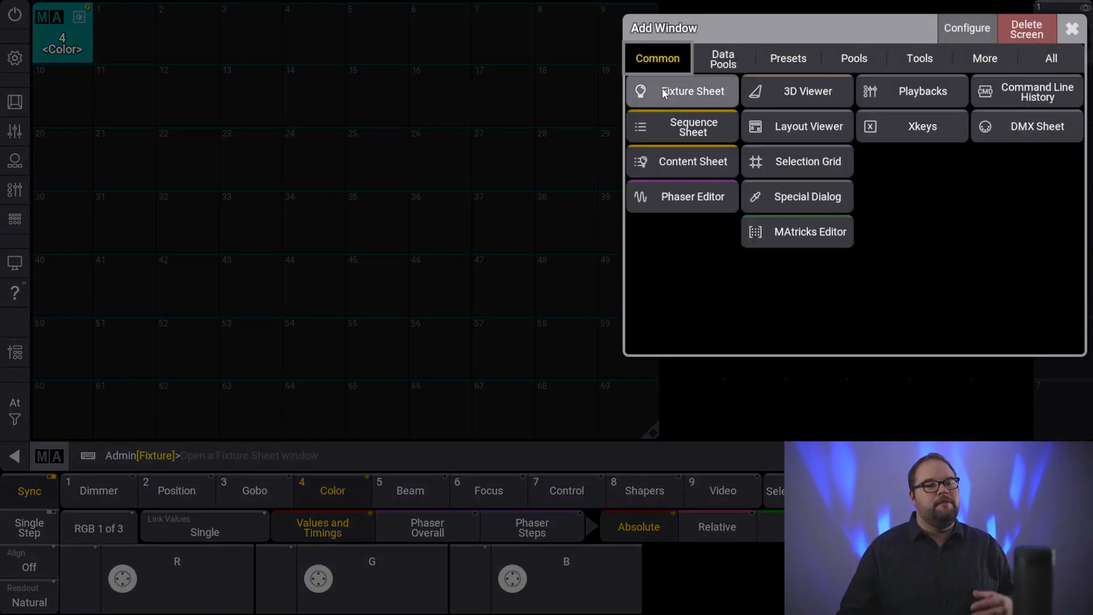
{"action": "left_click", "coordinate": [821, 197]}
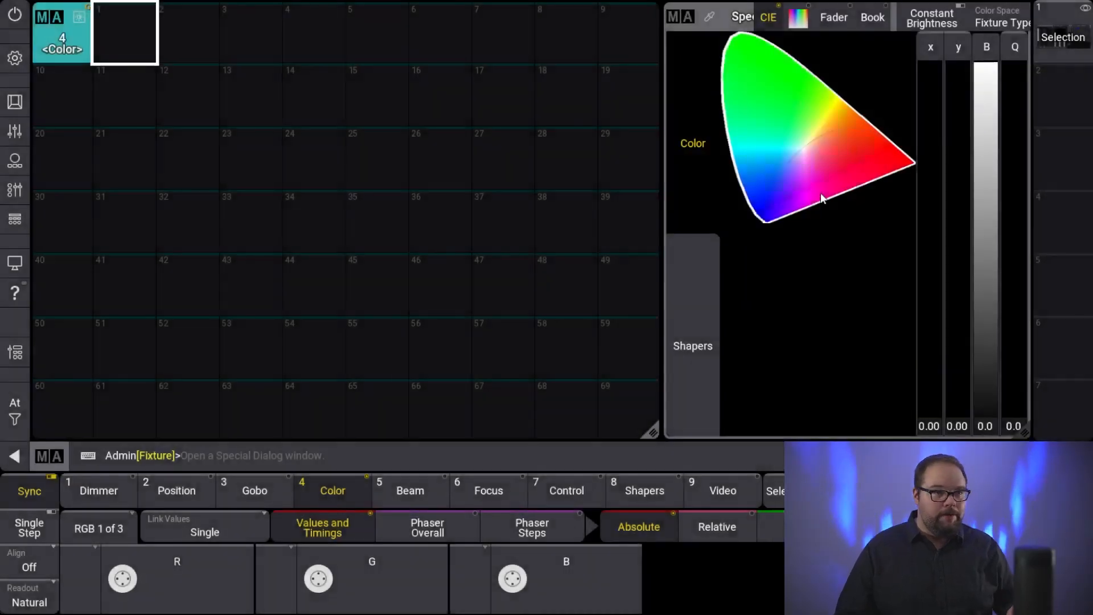
{"action": "left_click", "coordinate": [699, 334]}
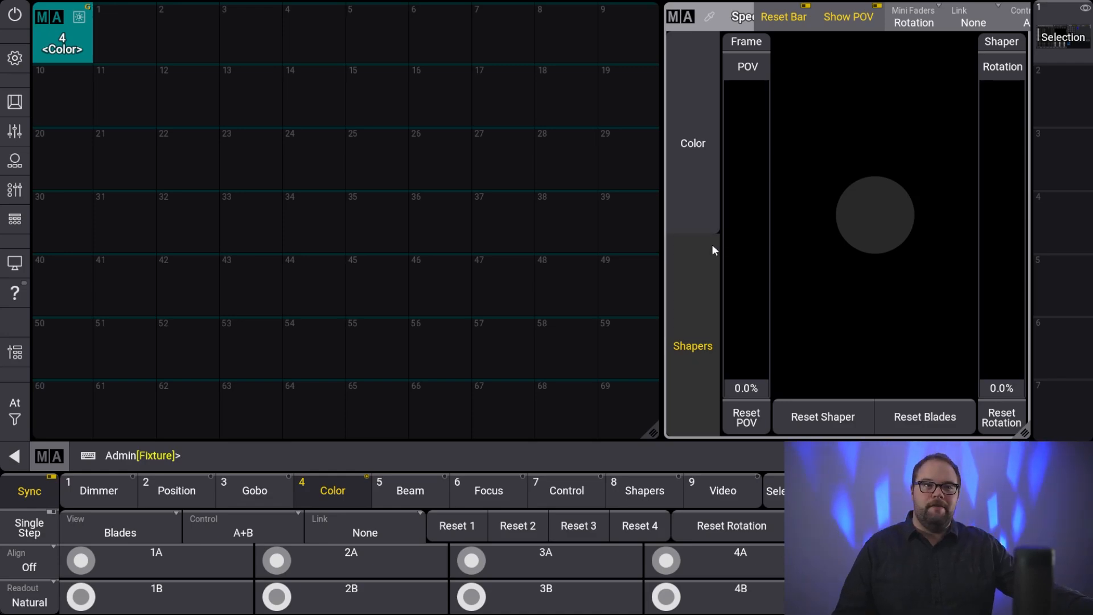
{"action": "left_click", "coordinate": [669, 196]}
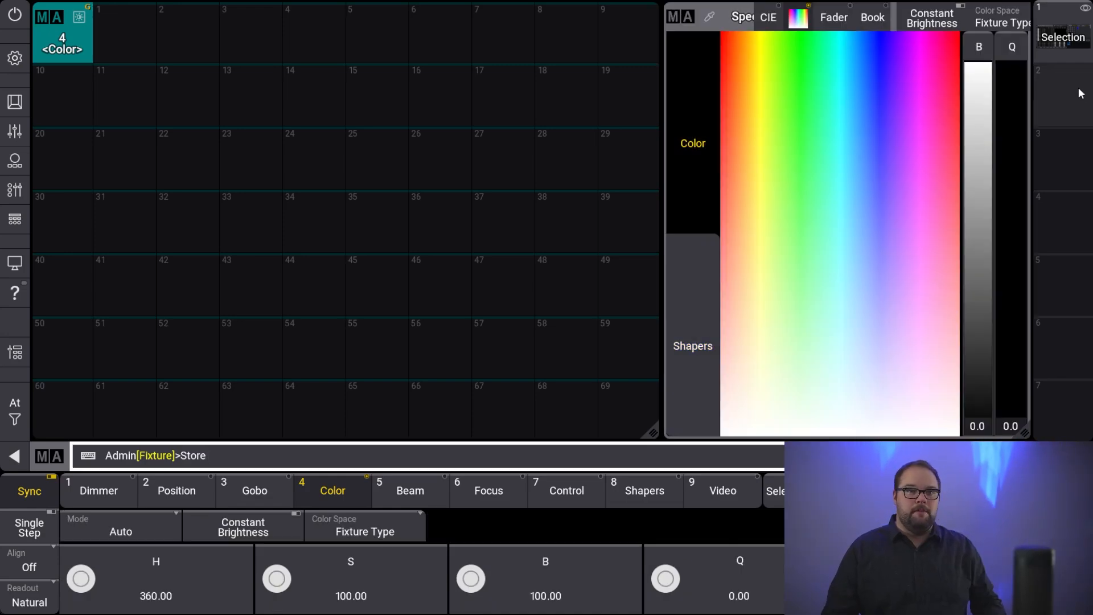
Store the layout in view slot 2 with the label Preset, and widen the Name column of the fixture sheet in the Selection view.
{"action": "left_click", "coordinate": [1080, 93]}
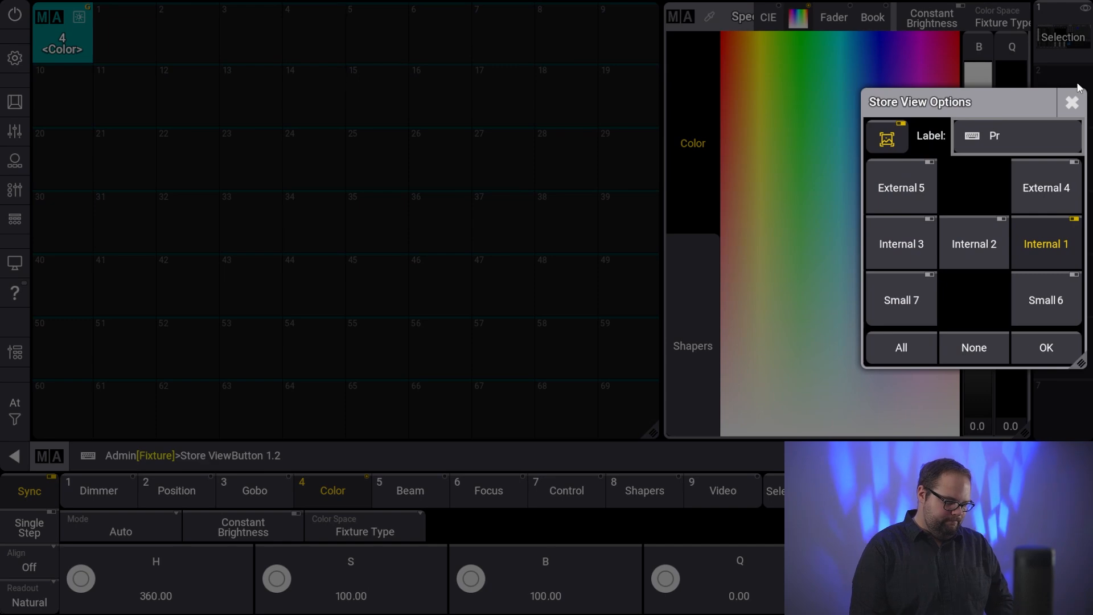
{"action": "key", "text": "Return"}
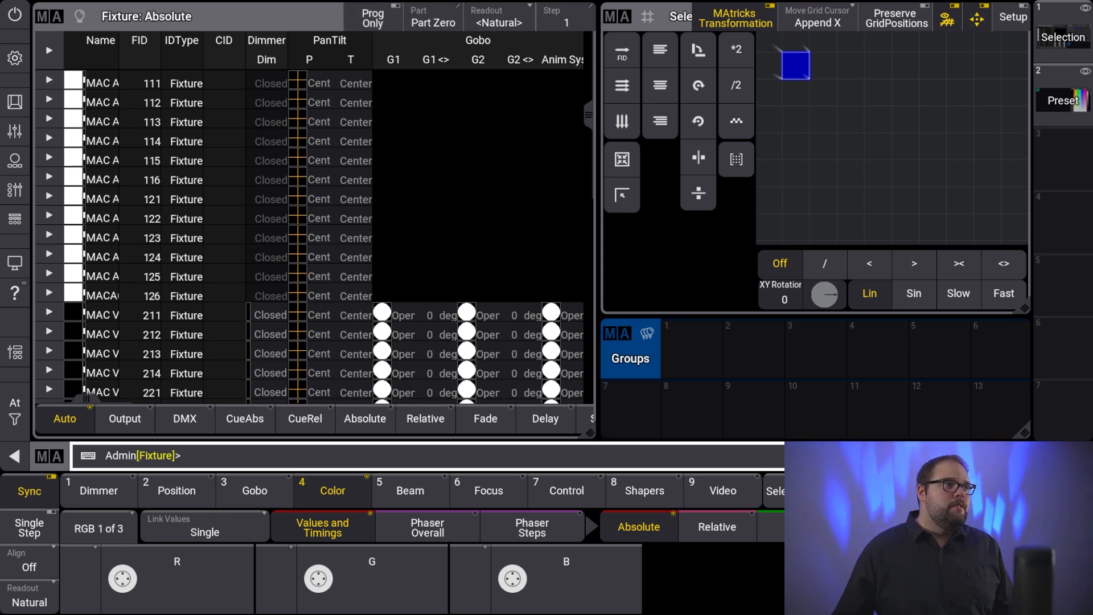
{"action": "left_click_drag", "start_coordinate": [160, 55], "coordinate": [260, 60]}
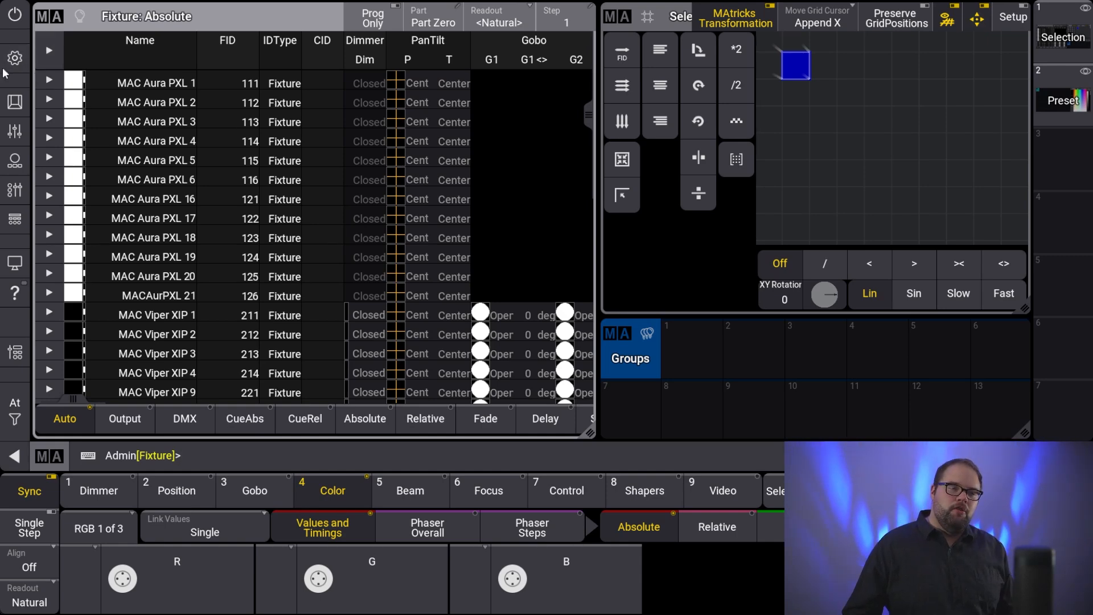
Open the Create Groups page of the Show Creator.
{"action": "left_click", "coordinate": [15, 58]}
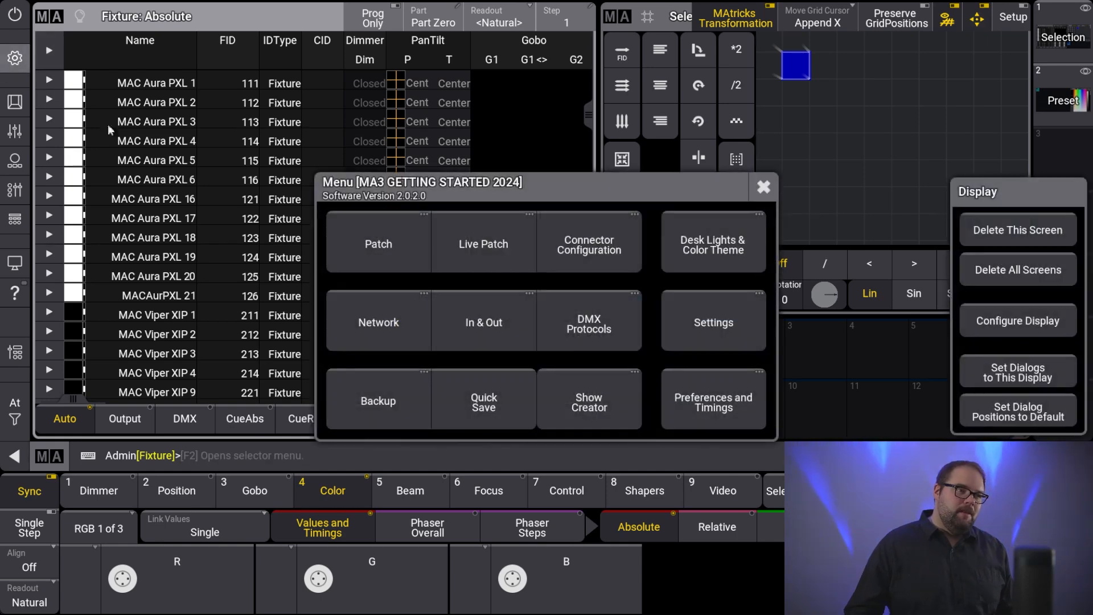
{"action": "left_click", "coordinate": [588, 401]}
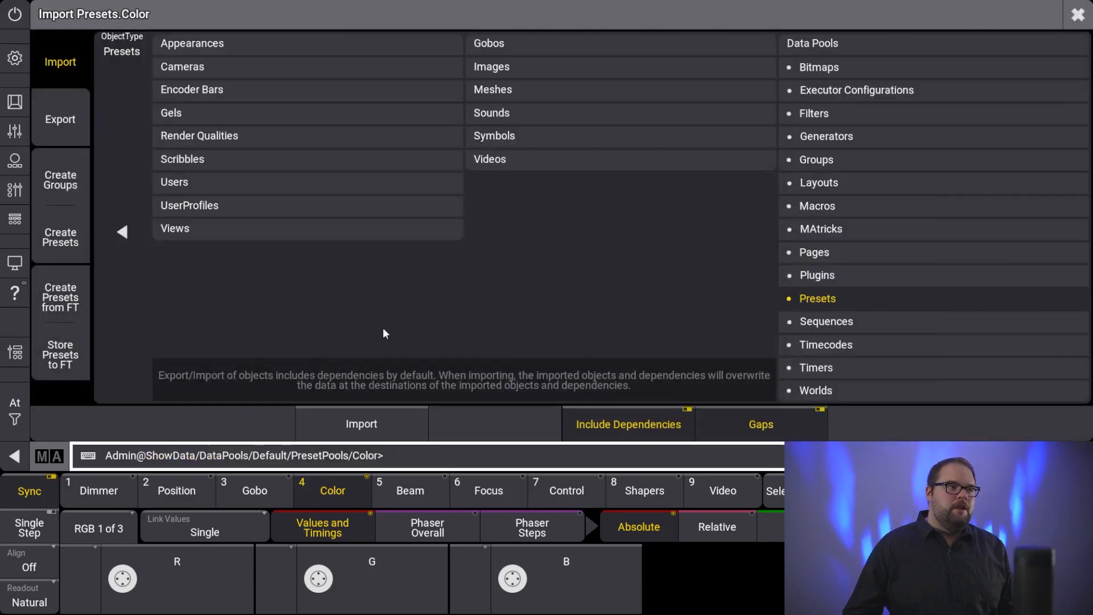
{"action": "left_click", "coordinate": [15, 58]}
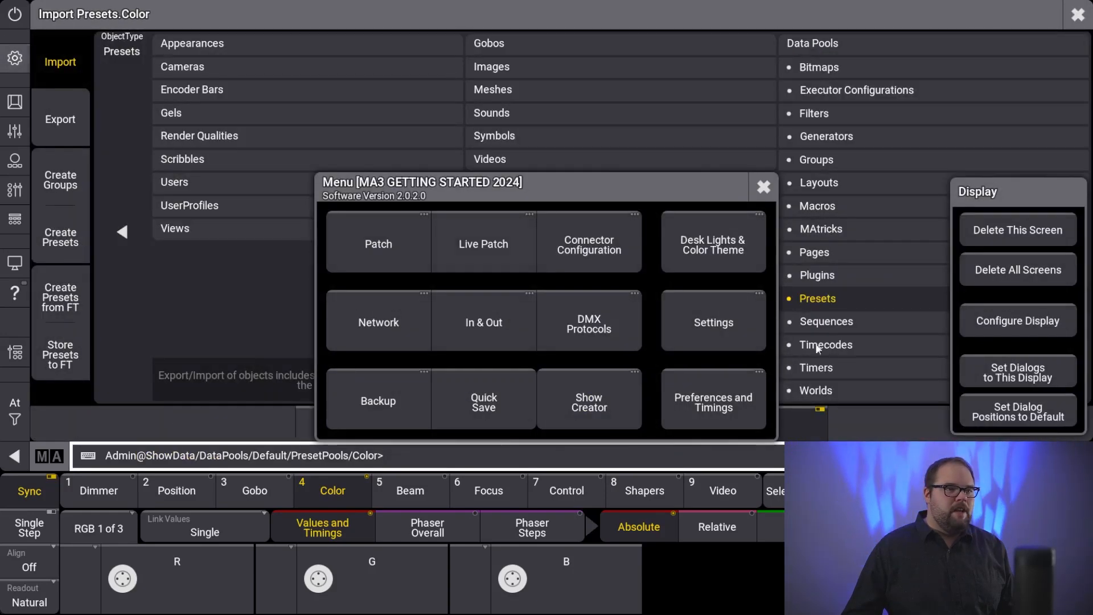
{"action": "left_click", "coordinate": [587, 404]}
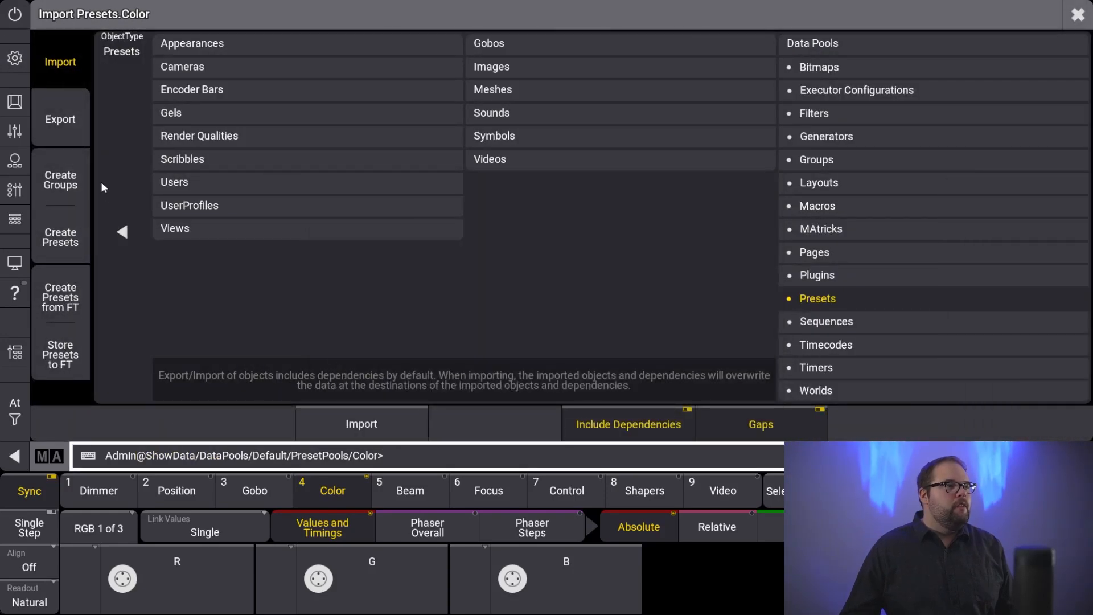
{"action": "left_click", "coordinate": [51, 182]}
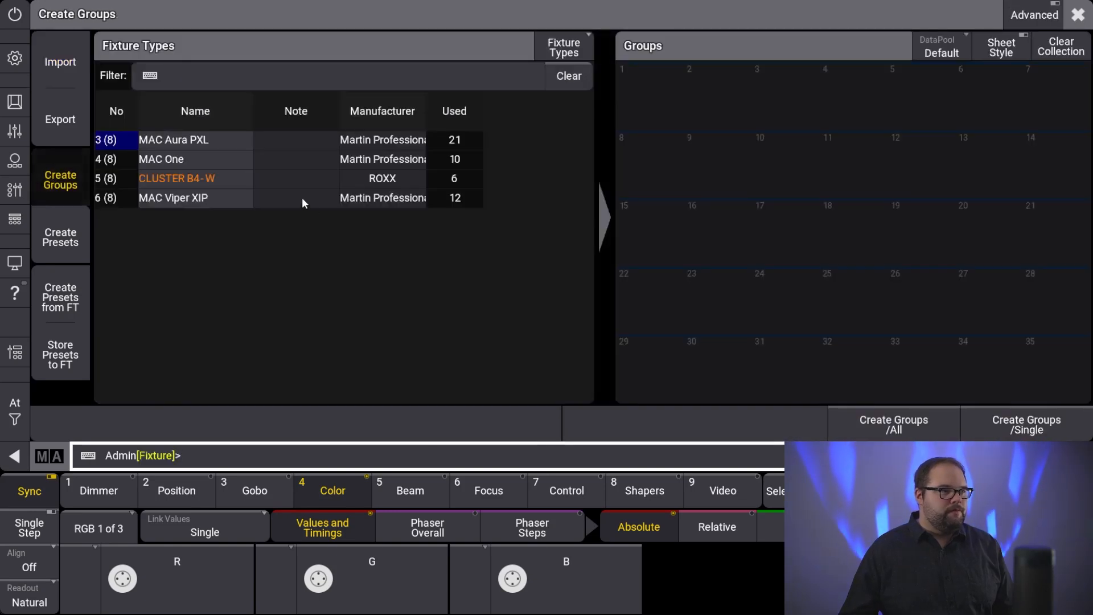
Create groups from the MAC Aura PXL, MAC One, CLUSTER B4-W and MAC Viper XIP fixture types, keeping the suggested labels.
{"action": "left_click", "coordinate": [182, 146]}
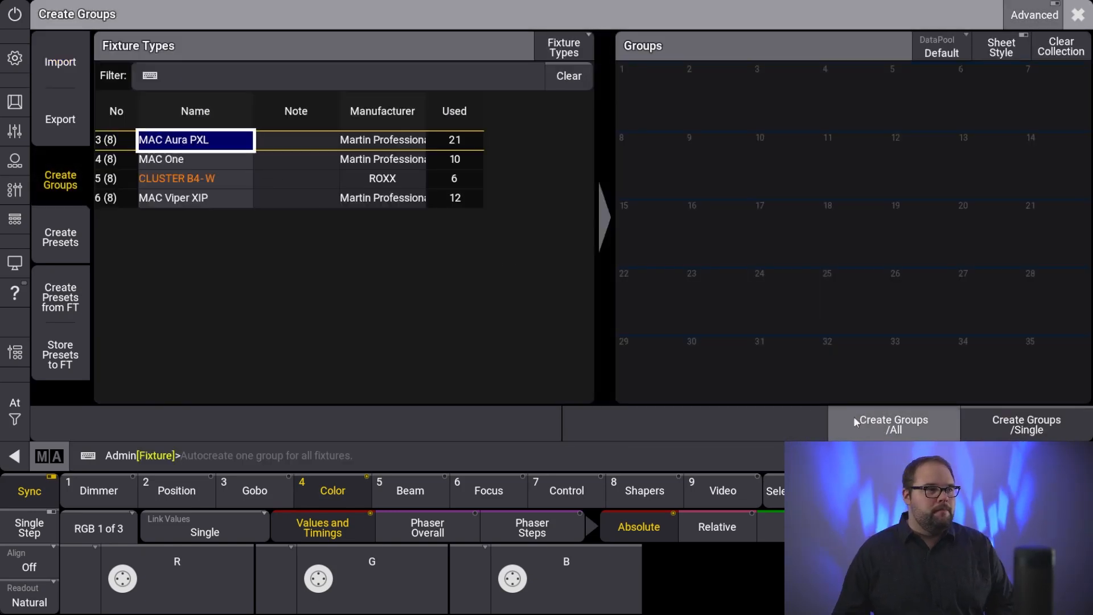
{"action": "left_click_drag", "start_coordinate": [178, 165], "coordinate": [174, 198]}
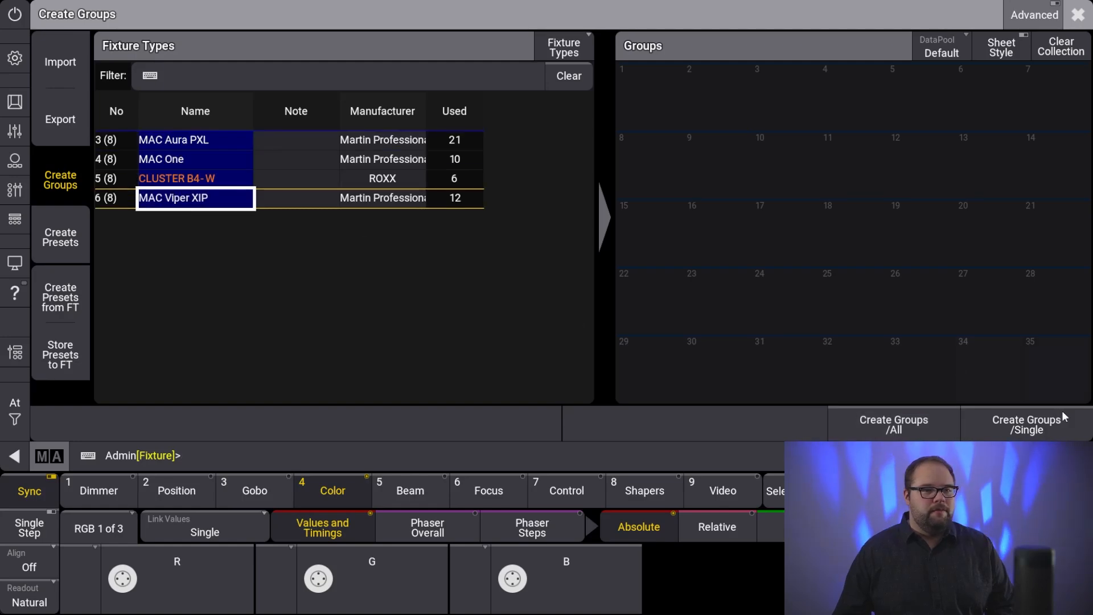
{"action": "left_click", "coordinate": [904, 429]}
{"action": "key", "text": "Return"}
{"action": "key", "text": "Return"}
{"action": "key", "text": "Return"}
{"action": "key", "text": "Return"}
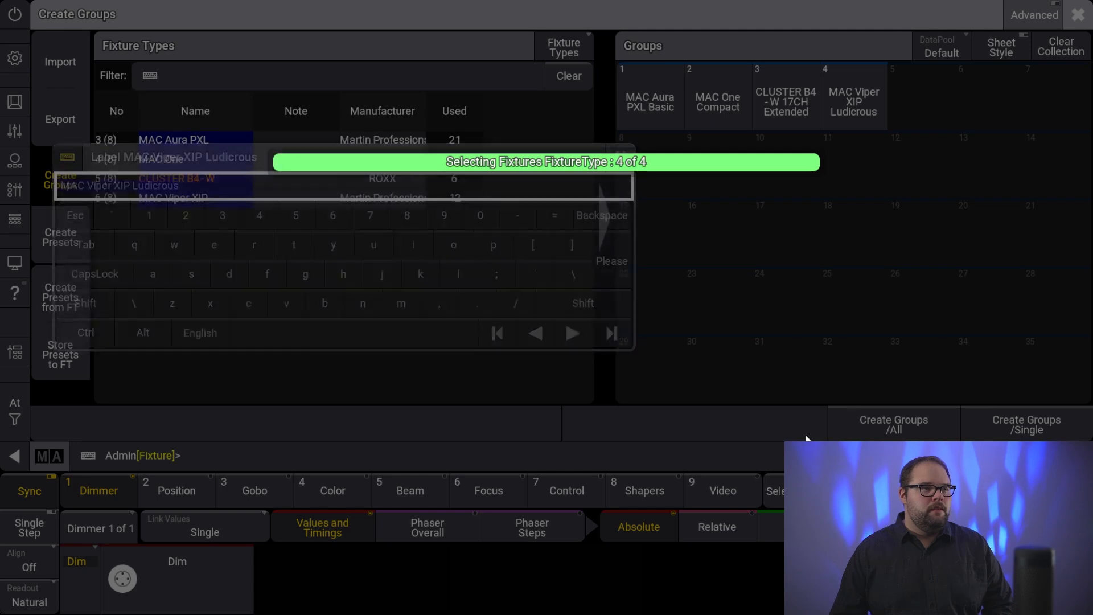
{"action": "key", "text": "Return"}
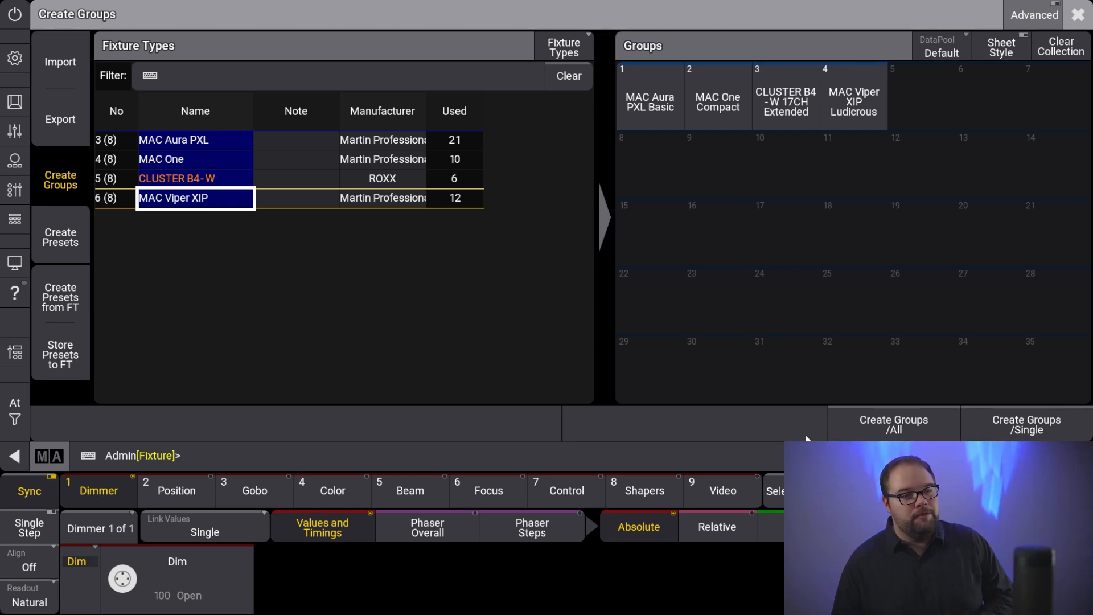
Turn on the advanced group creation options and create group 6, labelled DS AURA, from fixtures 111 to 116 on the DS Truss.
{"action": "left_click", "coordinate": [1015, 19]}
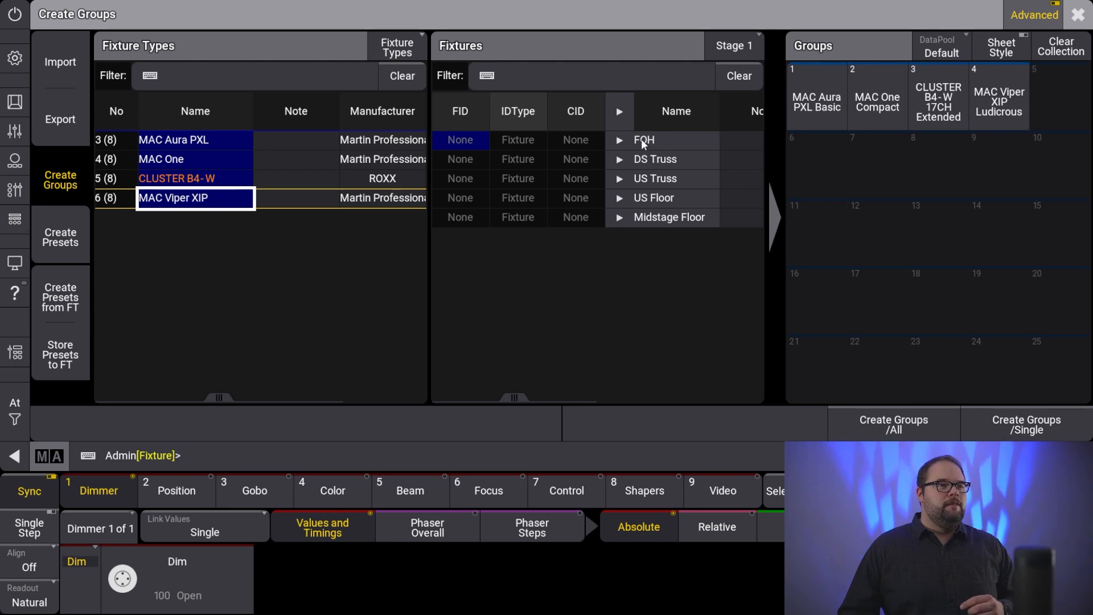
{"action": "left_click", "coordinate": [620, 159]}
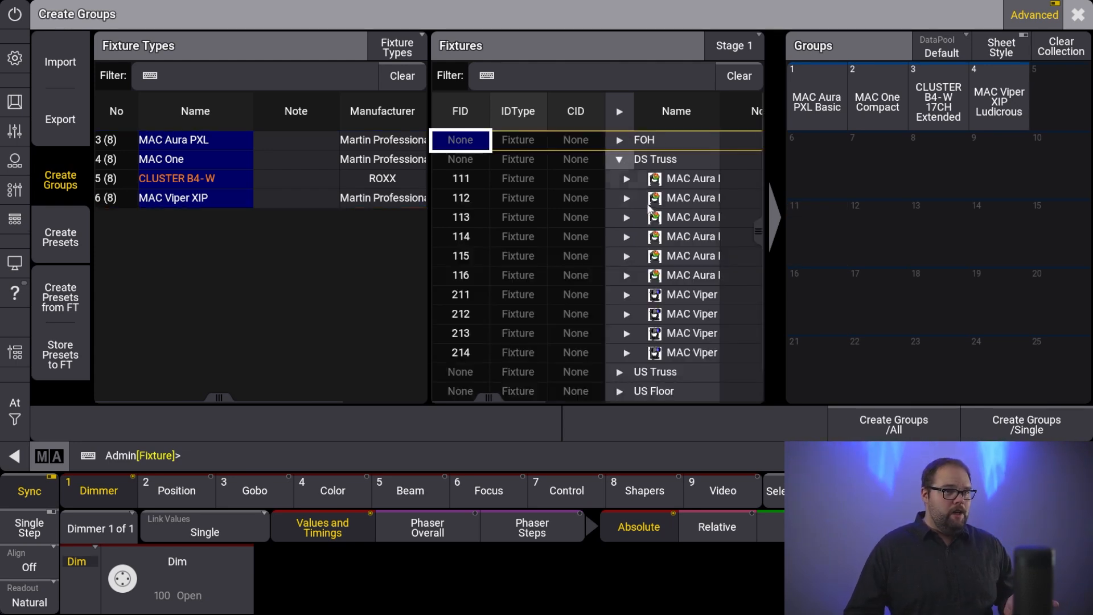
{"action": "left_click_drag", "start_coordinate": [674, 179], "coordinate": [678, 275]}
{"action": "left_click", "coordinate": [799, 187]}
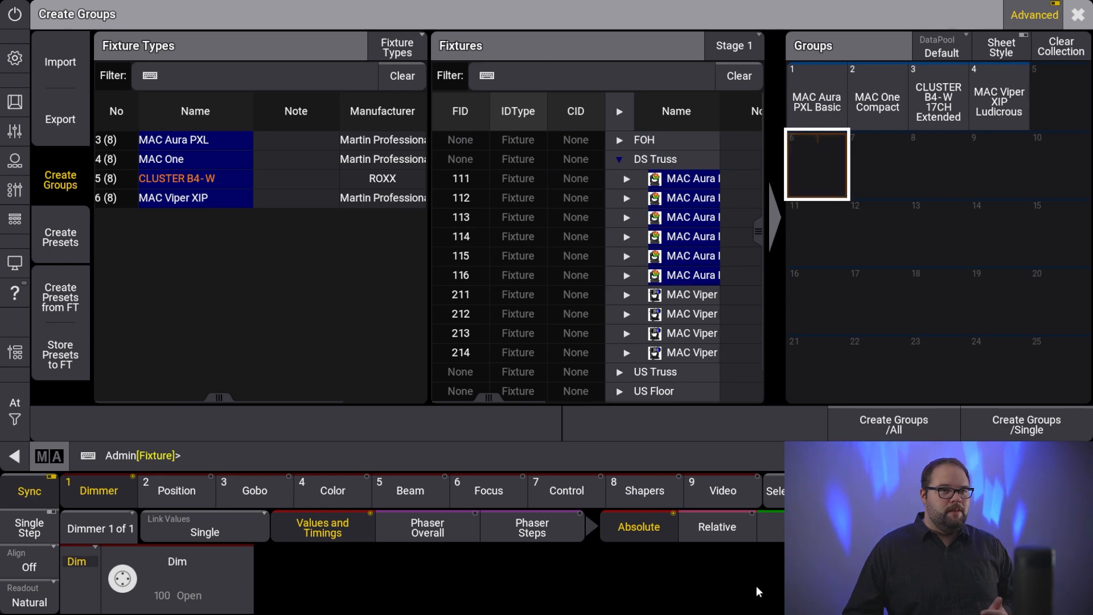
{"action": "left_click", "coordinate": [938, 425]}
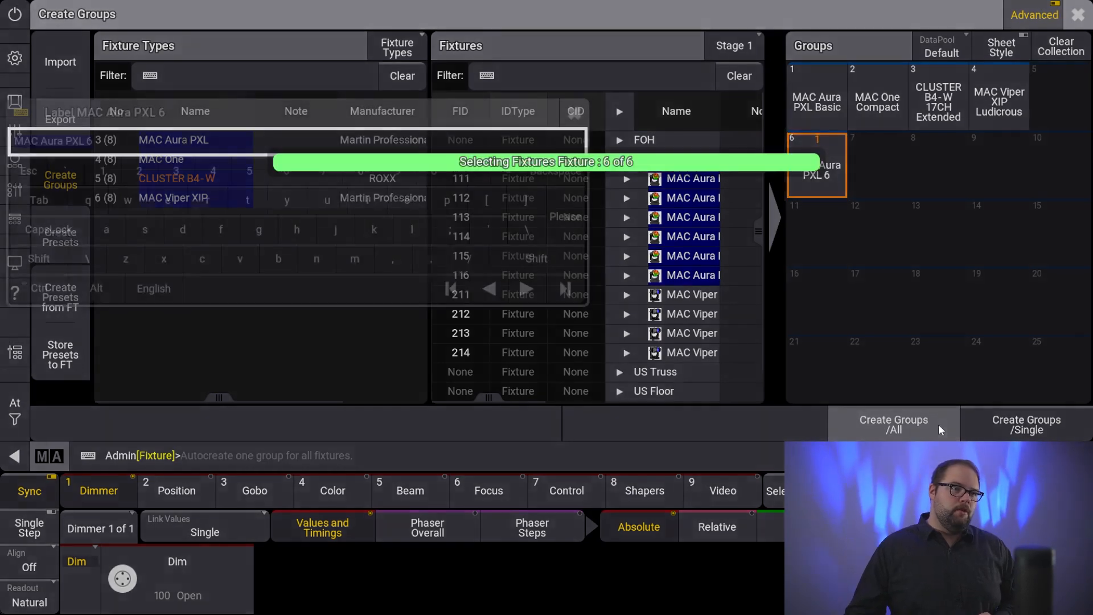
{"action": "type", "text": "DS AUR"}
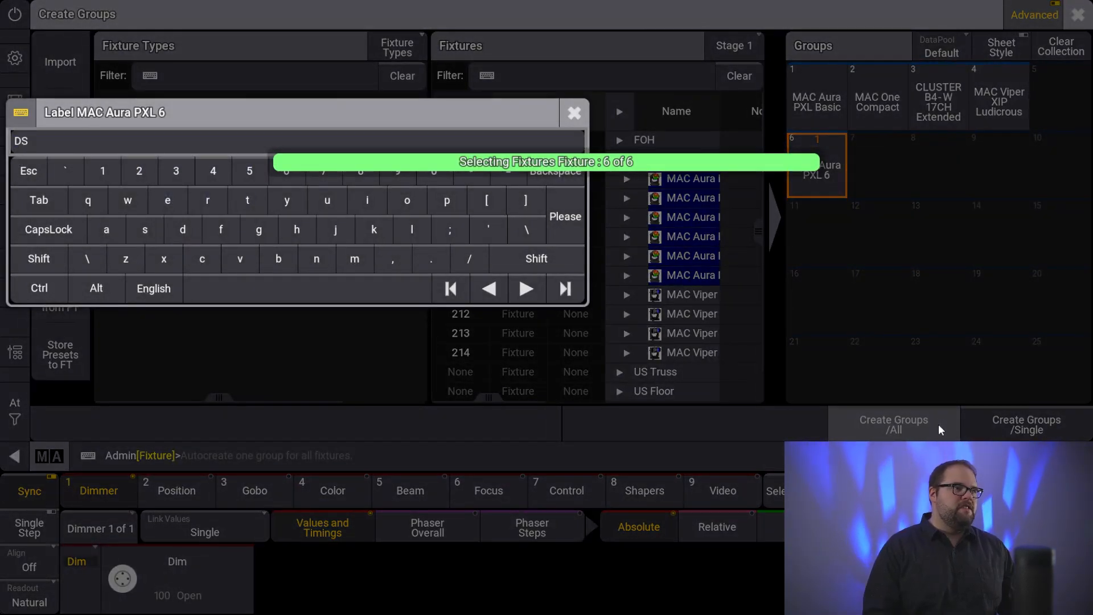
{"action": "type", "text": "A"}
{"action": "key", "text": "Return"}
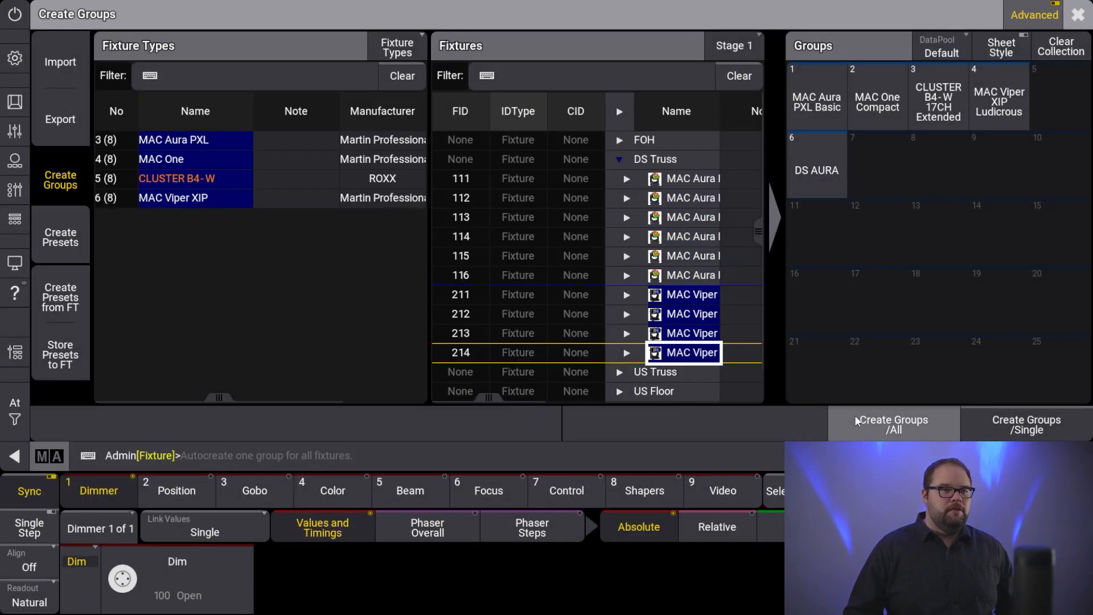
Create group 7, labelled DS VIPER, from MAC Viper fixtures 211 to 214 on the DS Truss.
{"action": "left_click", "coordinate": [856, 424]}
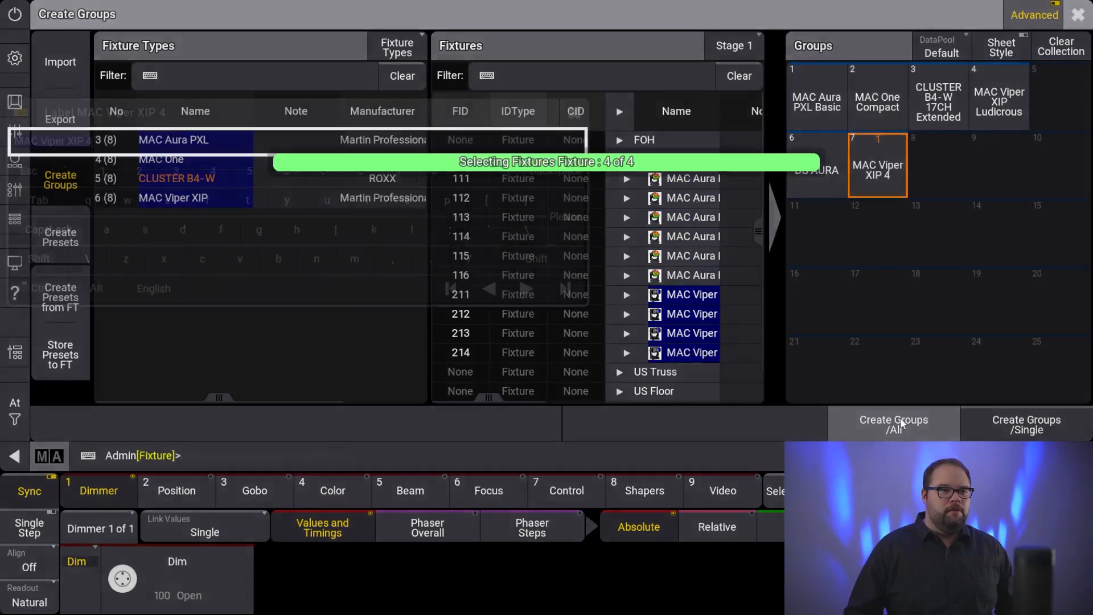
{"action": "type", "text": "DS VIPER"}
{"action": "key", "text": "Return"}
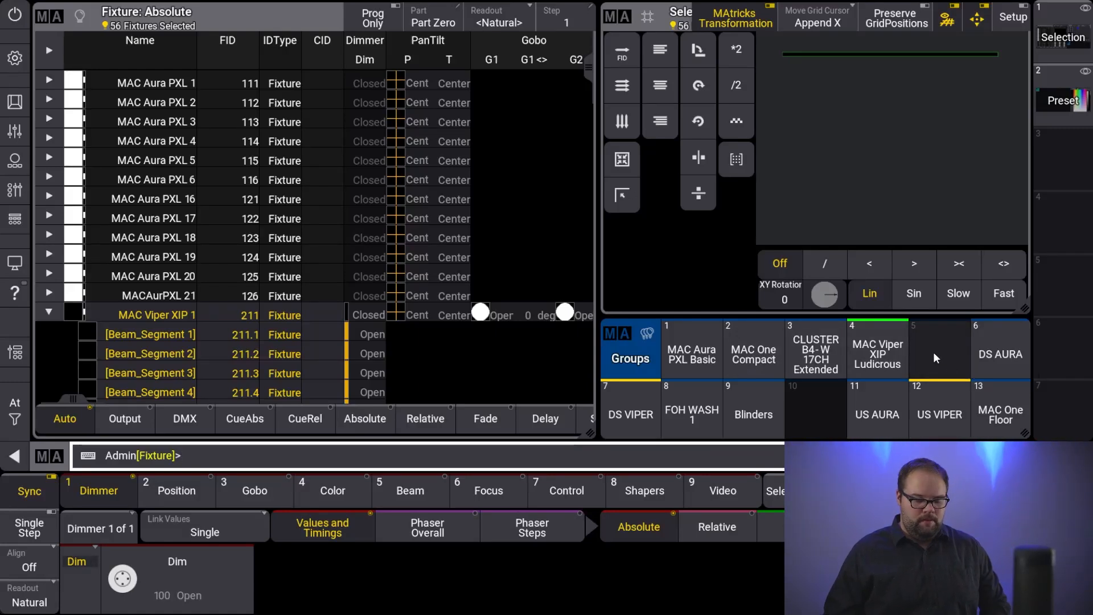
Select the US AURA, US VIPER, Blinders and DS VIPER groups to check their fixtures, and clear the selection.
{"action": "key", "text": "Escape"}
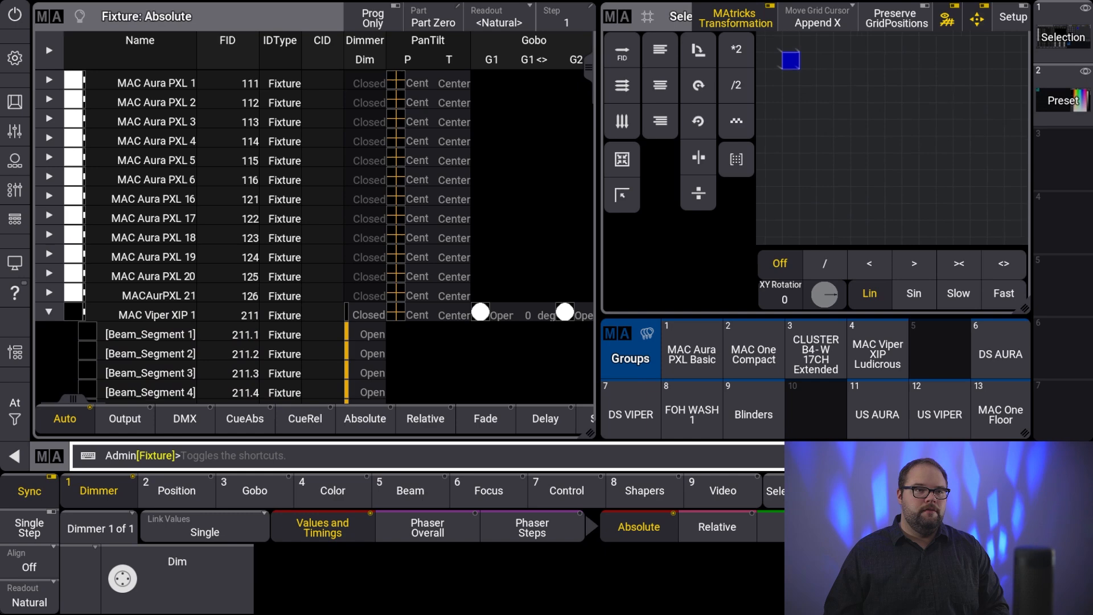
{"action": "left_click", "coordinate": [881, 429]}
{"action": "left_click", "coordinate": [928, 420]}
{"action": "key", "text": "Escape"}
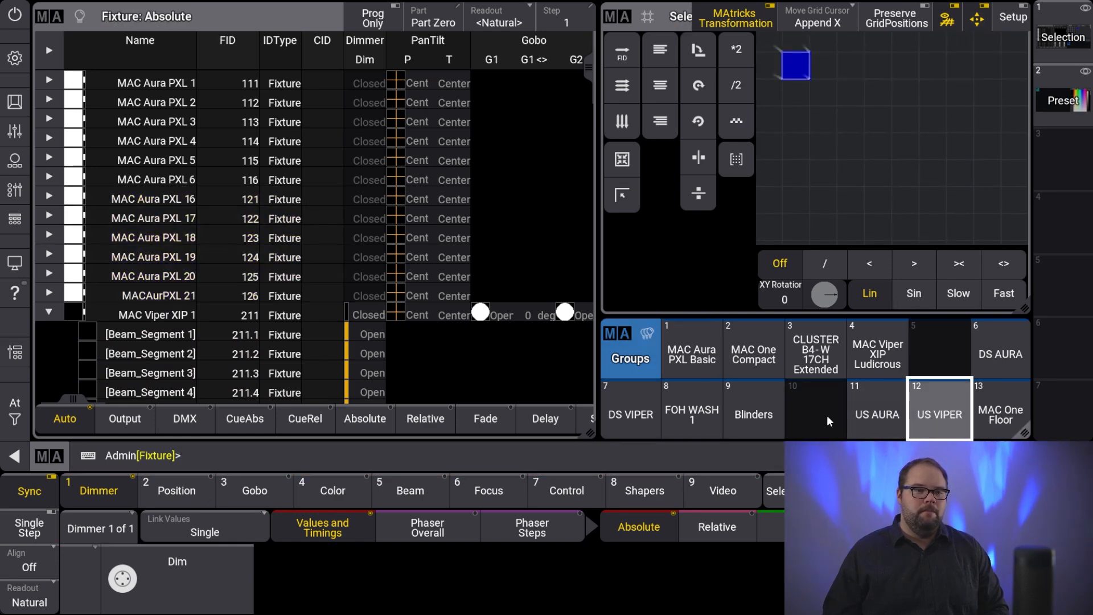
{"action": "left_click", "coordinate": [751, 417]}
{"action": "key", "text": "Escape"}
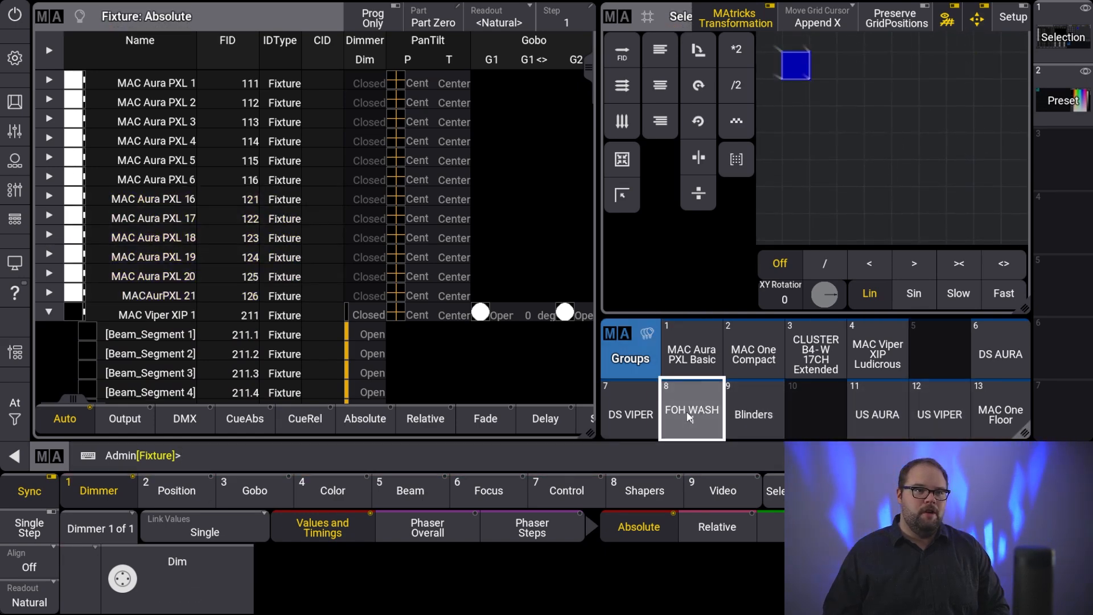
{"action": "left_click", "coordinate": [643, 415]}
{"action": "key", "text": "Escape"}
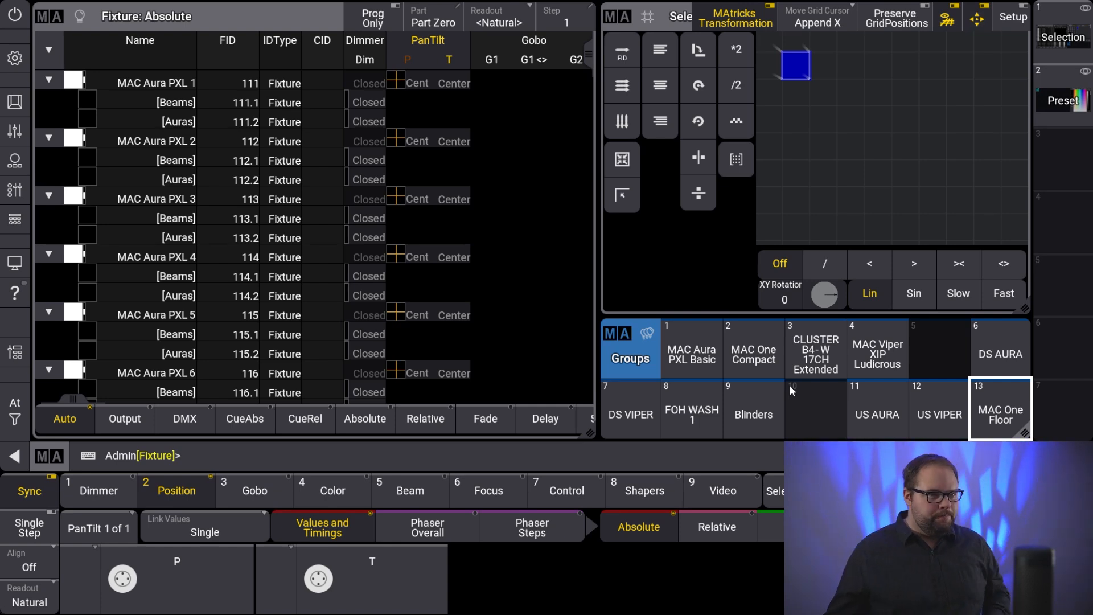
Delete the four fixture type groups in slots 1 to 4 of the Groups pool.
{"action": "key", "text": "Delete"}
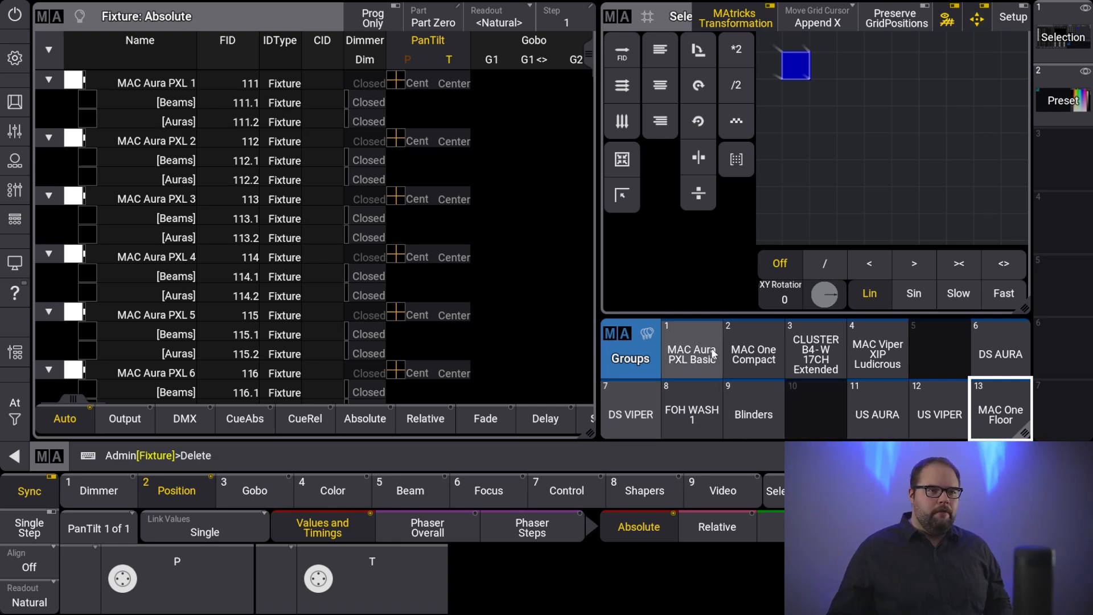
{"action": "left_click", "coordinate": [692, 350]}
{"action": "key", "text": "Delete"}
{"action": "left_click", "coordinate": [753, 350]}
{"action": "key", "text": "Delete"}
{"action": "left_click", "coordinate": [842, 354]}
{"action": "key", "text": "Delete"}
{"action": "left_click", "coordinate": [854, 353]}
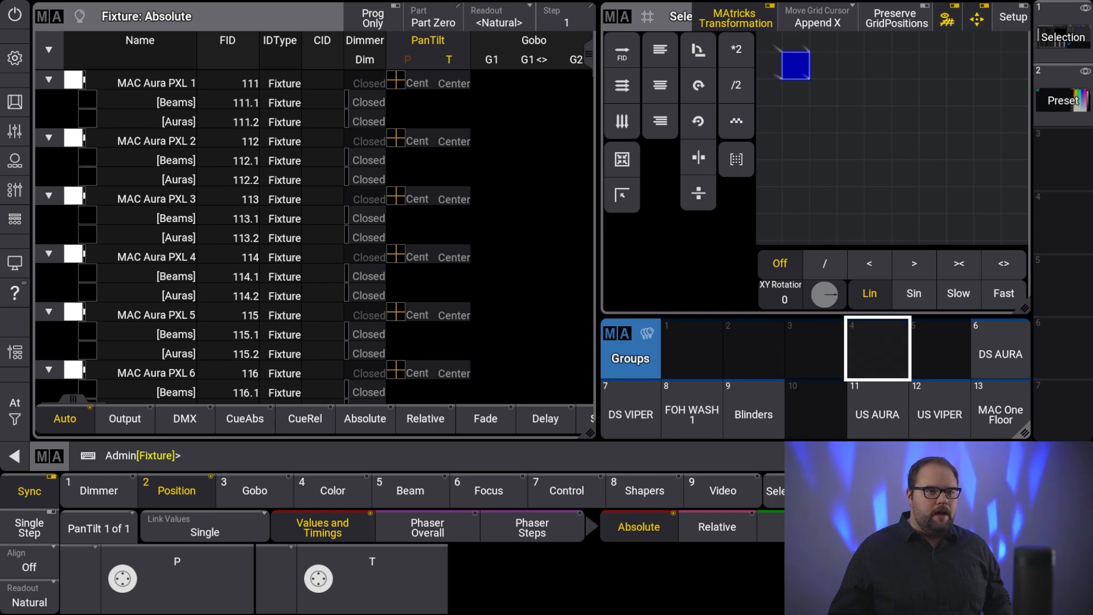
Move the US AURA group to slot 1 of the Groups pool.
{"action": "key", "text": "m"}
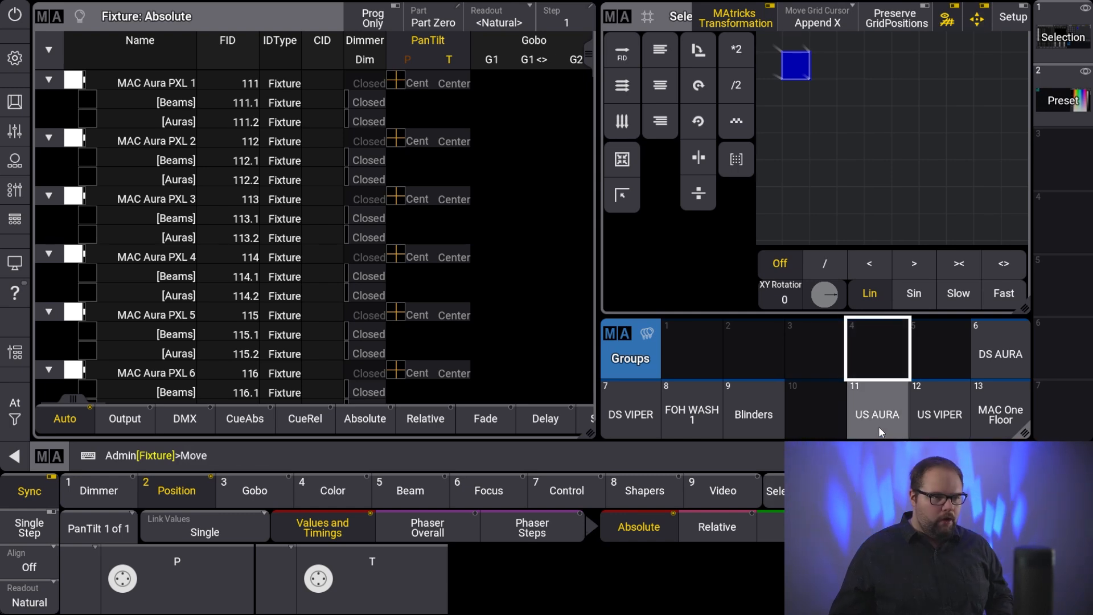
{"action": "left_click", "coordinate": [877, 425]}
{"action": "left_click", "coordinate": [697, 354]}
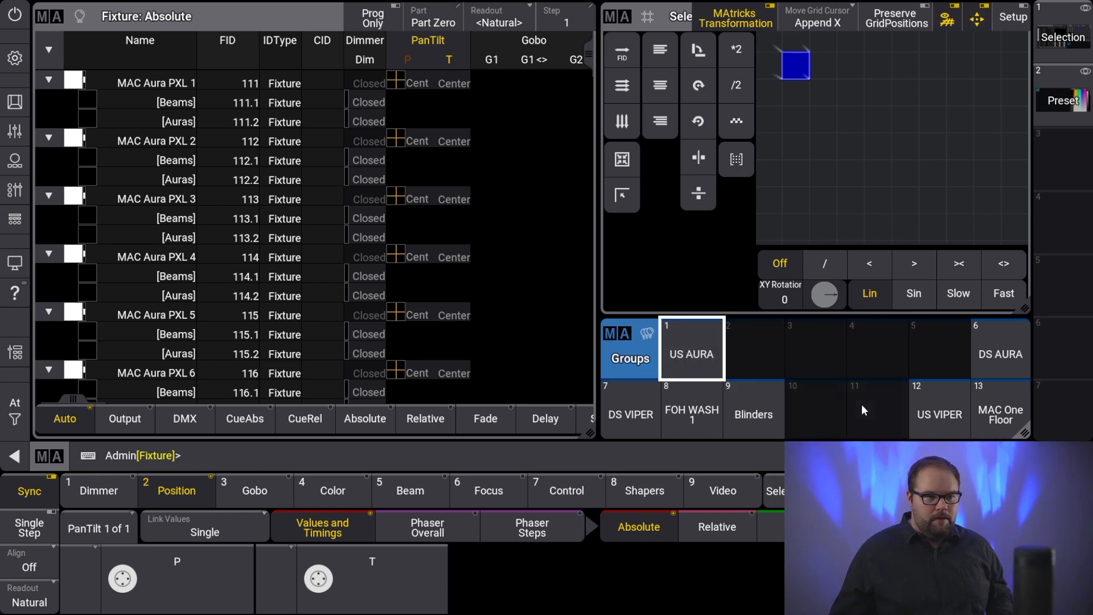
{"action": "scroll", "coordinate": [862, 404], "scroll_direction": "down", "scroll_amount": 1}
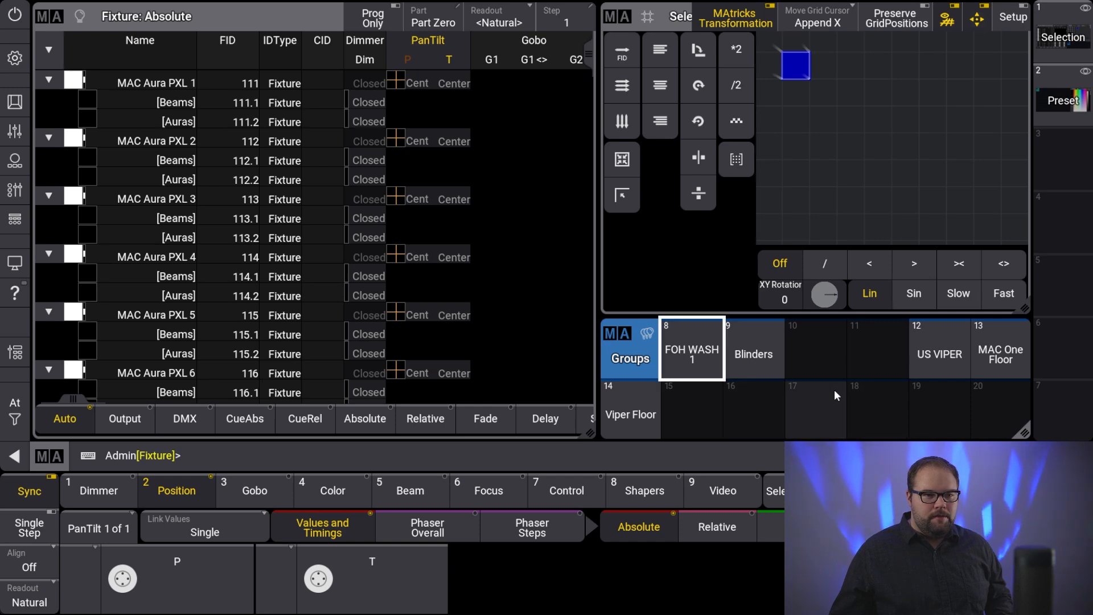
Move the DS AURA group to slot 2 of the Groups pool.
{"action": "scroll", "coordinate": [843, 387], "scroll_direction": "up", "scroll_amount": 1}
{"action": "left_click", "coordinate": [992, 363]}
{"action": "left_click", "coordinate": [764, 350]}
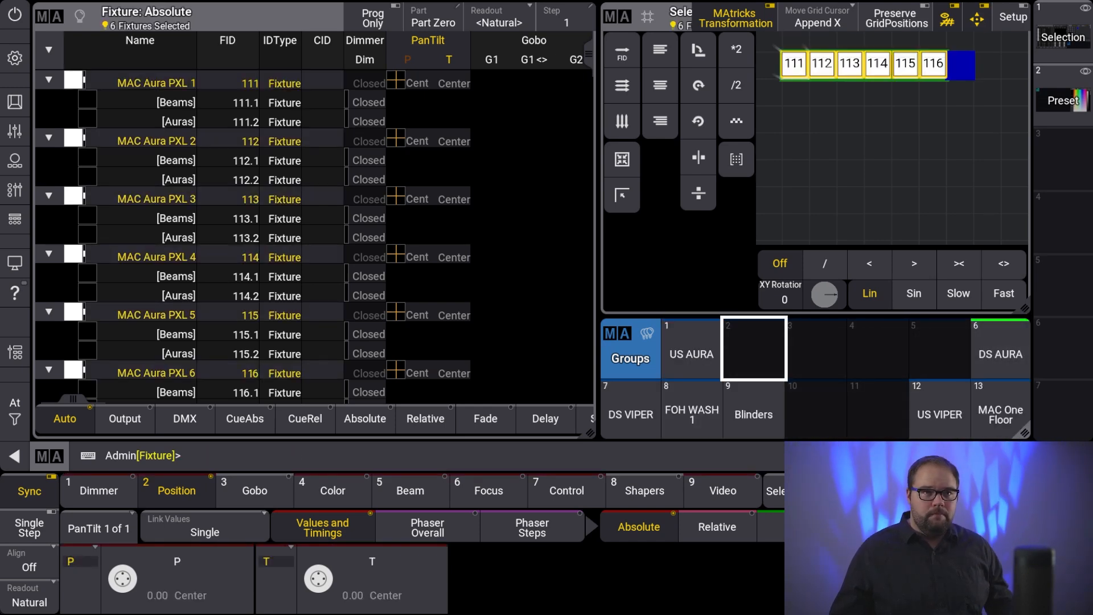
{"action": "key", "text": "m"}
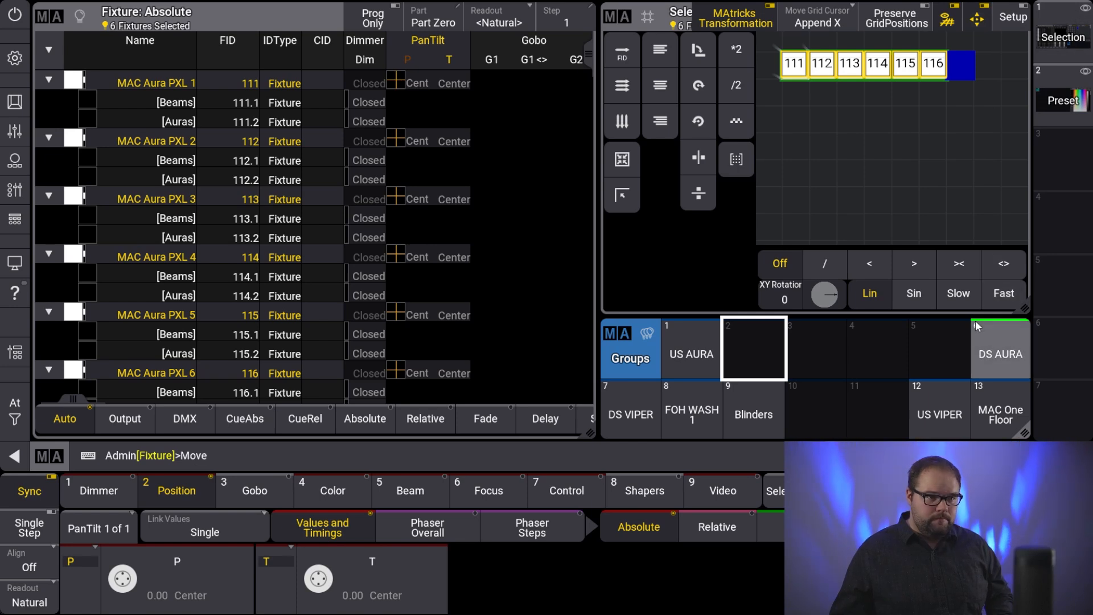
{"action": "left_click", "coordinate": [975, 358]}
{"action": "left_click", "coordinate": [753, 343]}
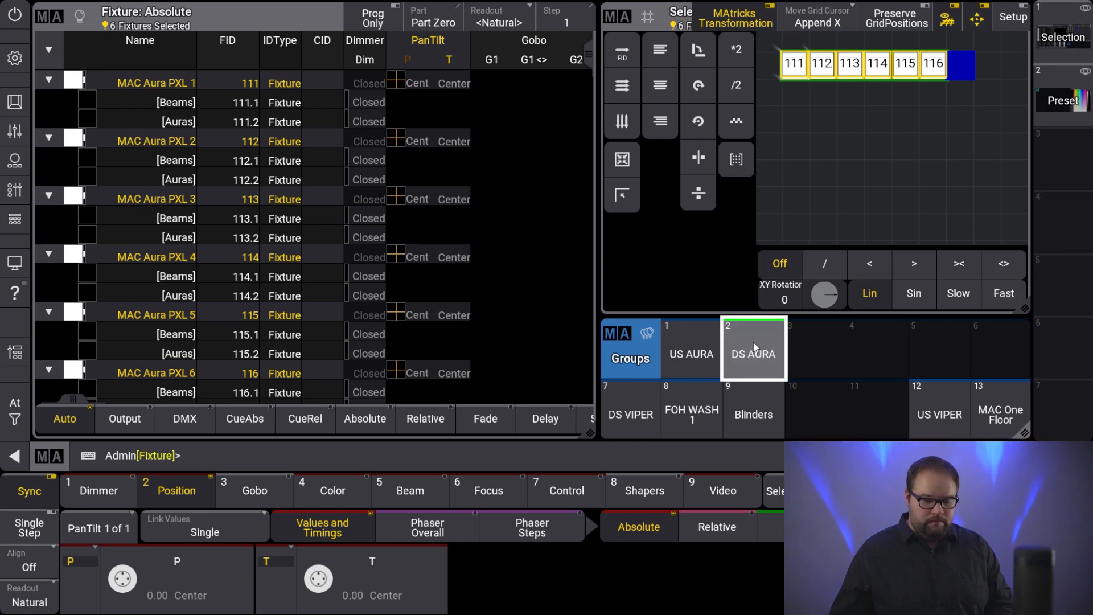
Select US AURA in the first selection grid row and DS AURA directly beneath it, with grid positions preserved.
{"action": "left_click", "coordinate": [698, 338]}
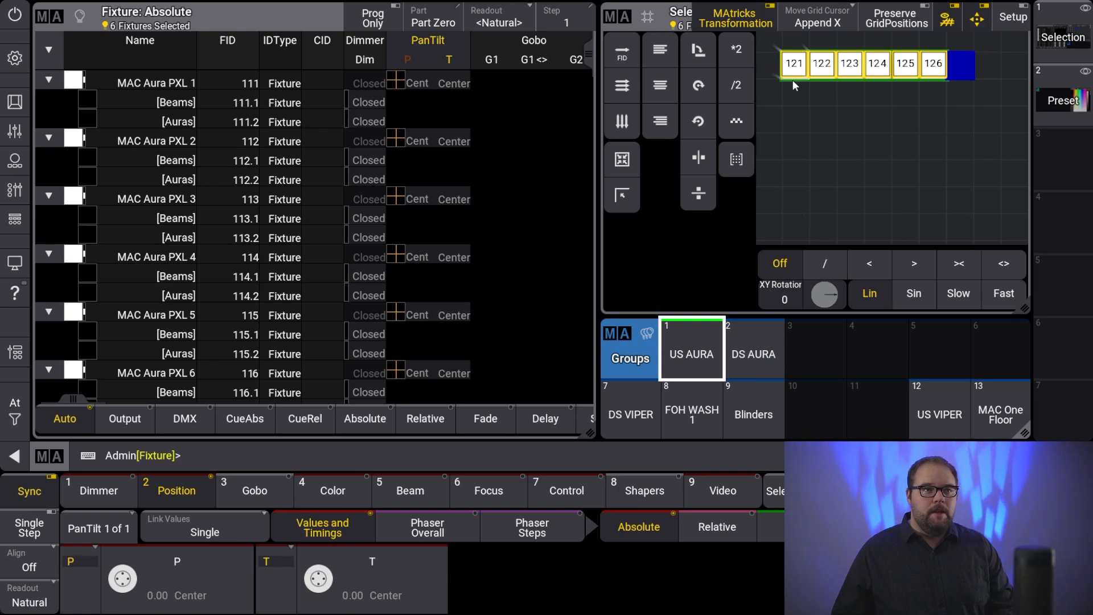
{"action": "left_click", "coordinate": [787, 97]}
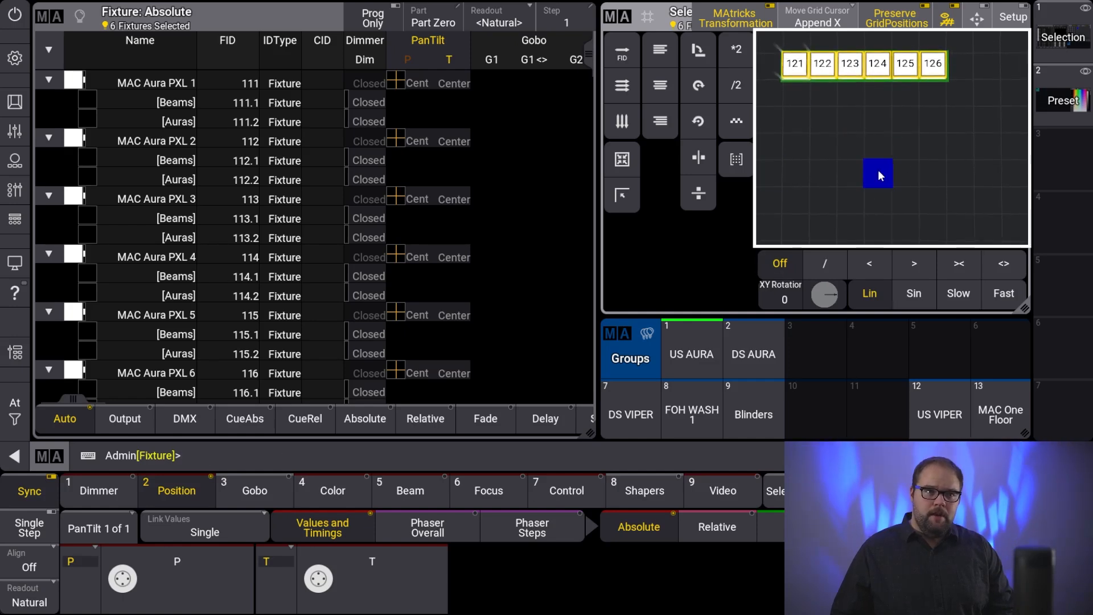
{"action": "left_click", "coordinate": [763, 338]}
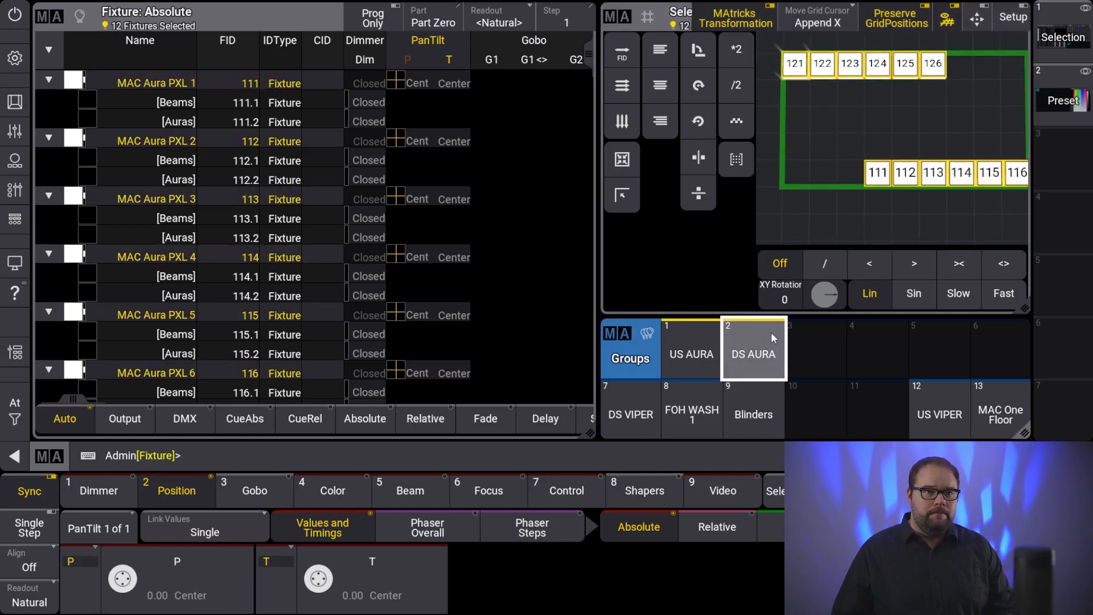
{"action": "left_click", "coordinate": [794, 91]}
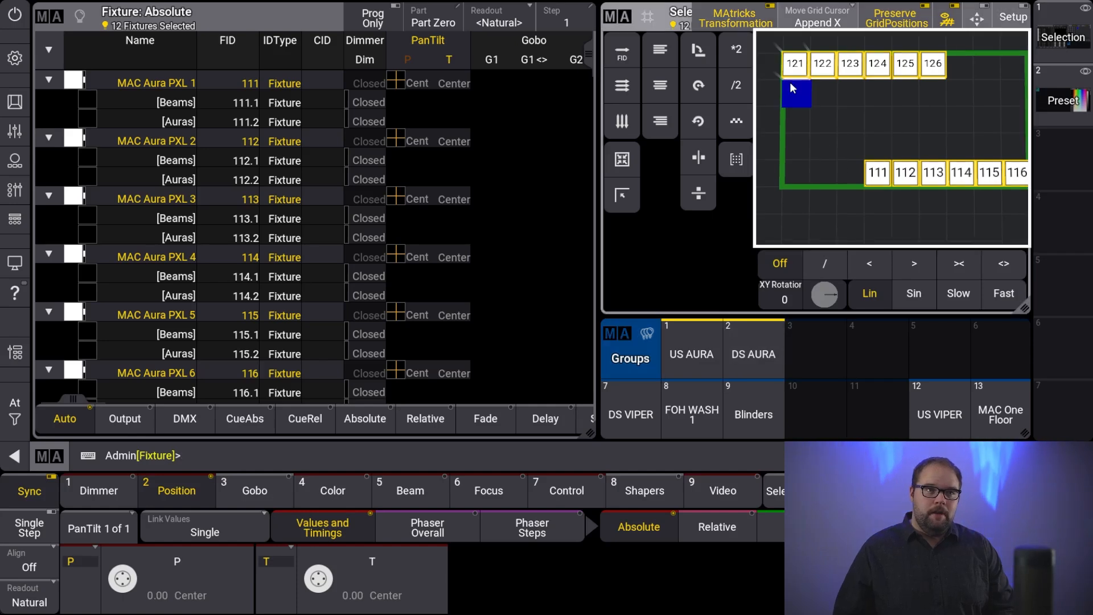
{"action": "left_click", "coordinate": [760, 339]}
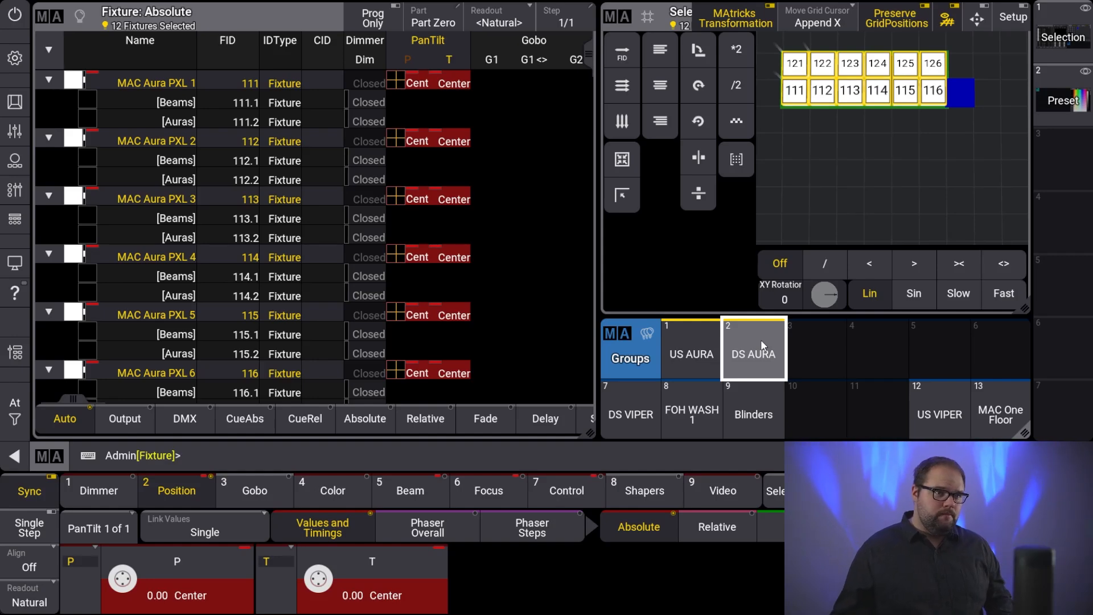
Store the two-row Aura selection as group 4, labelled Auras.
{"action": "left_click", "coordinate": [871, 341]}
{"action": "left_click_drag", "start_coordinate": [883, 352], "coordinate": [879, 292]}
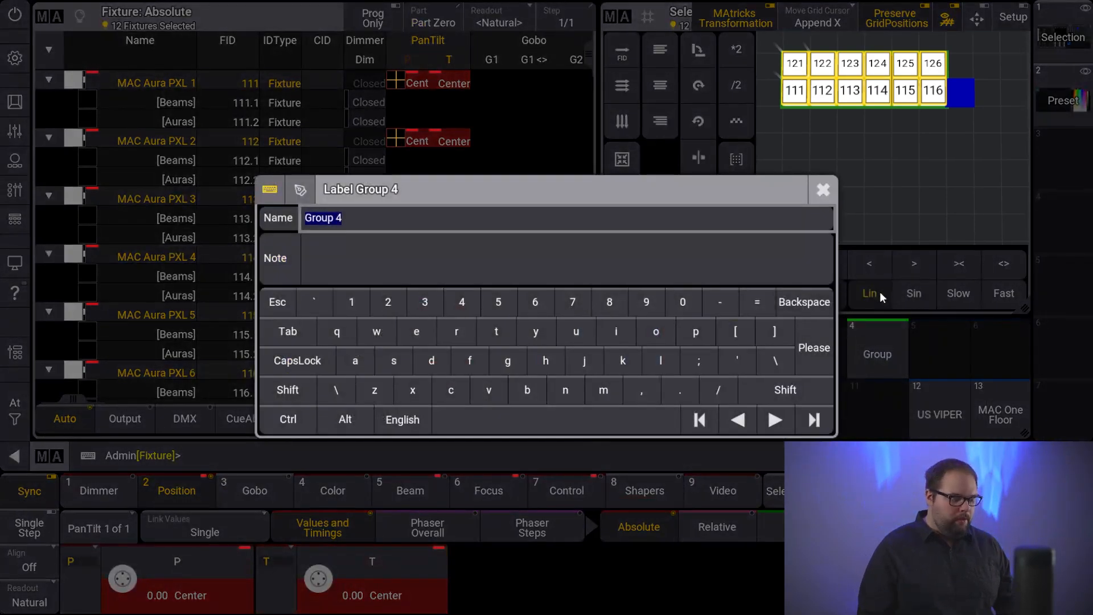
{"action": "type", "text": "Auras"}
{"action": "key", "text": "Return"}
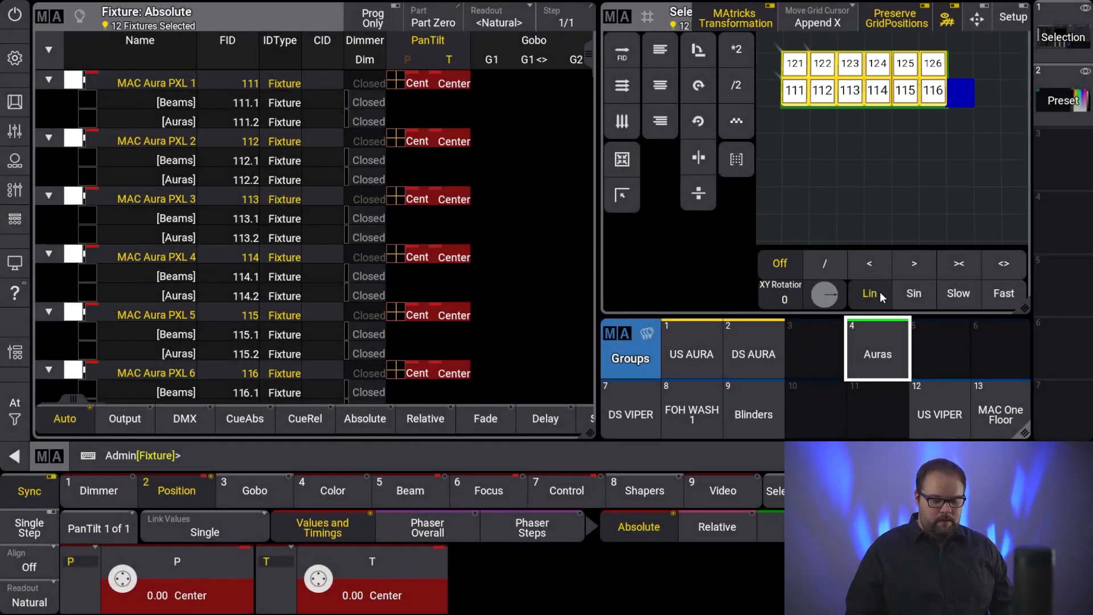
Select the Auras group, look at its Dim values in the Phaser Editor, and close the editor.
{"action": "left_click", "coordinate": [858, 339]}
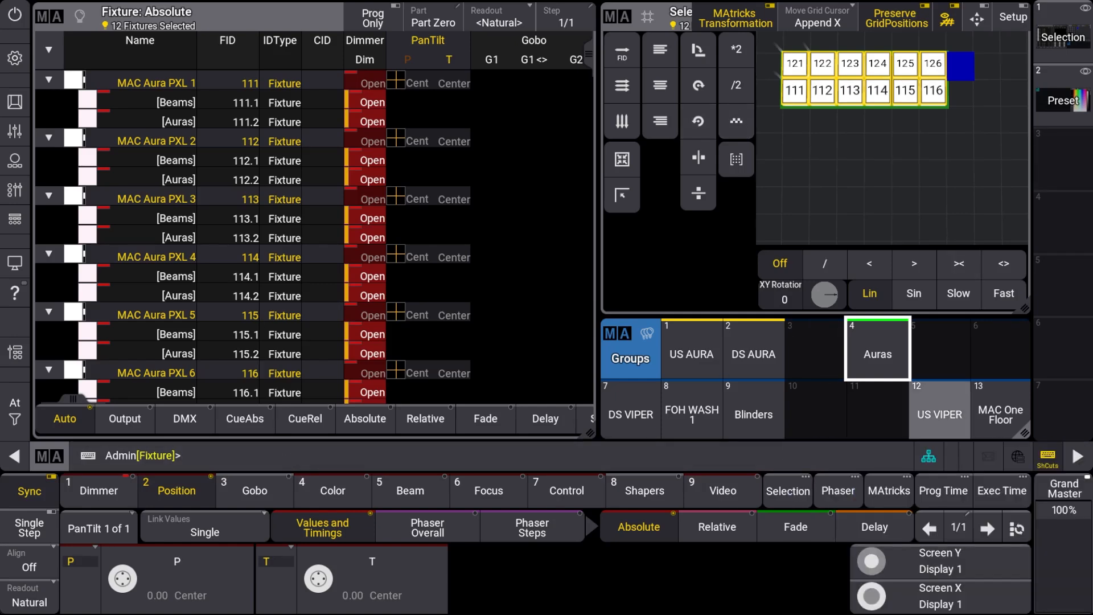
{"action": "left_click", "coordinate": [848, 497]}
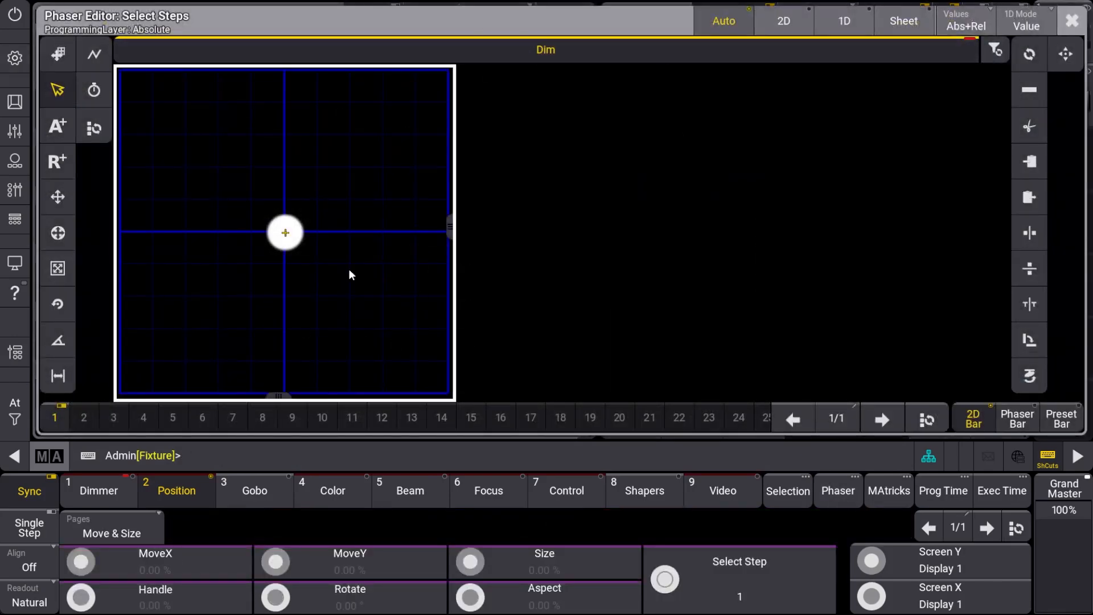
{"action": "left_click", "coordinate": [1071, 21]}
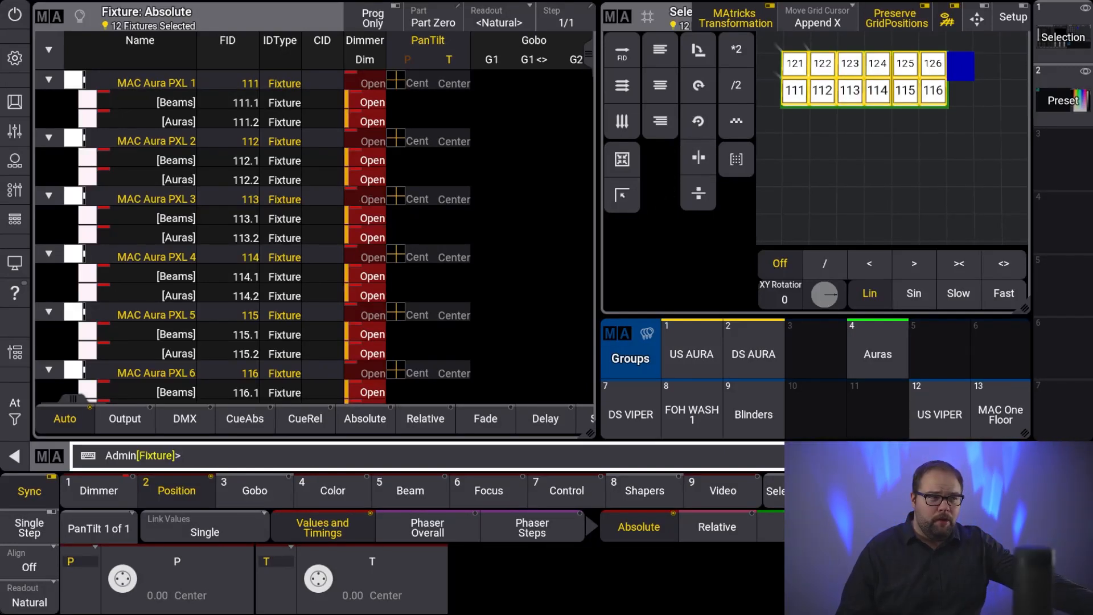
Add a Phaser Editor window on empty view 3 and narrow it to leave free space beside it.
{"action": "left_click", "coordinate": [1062, 158]}
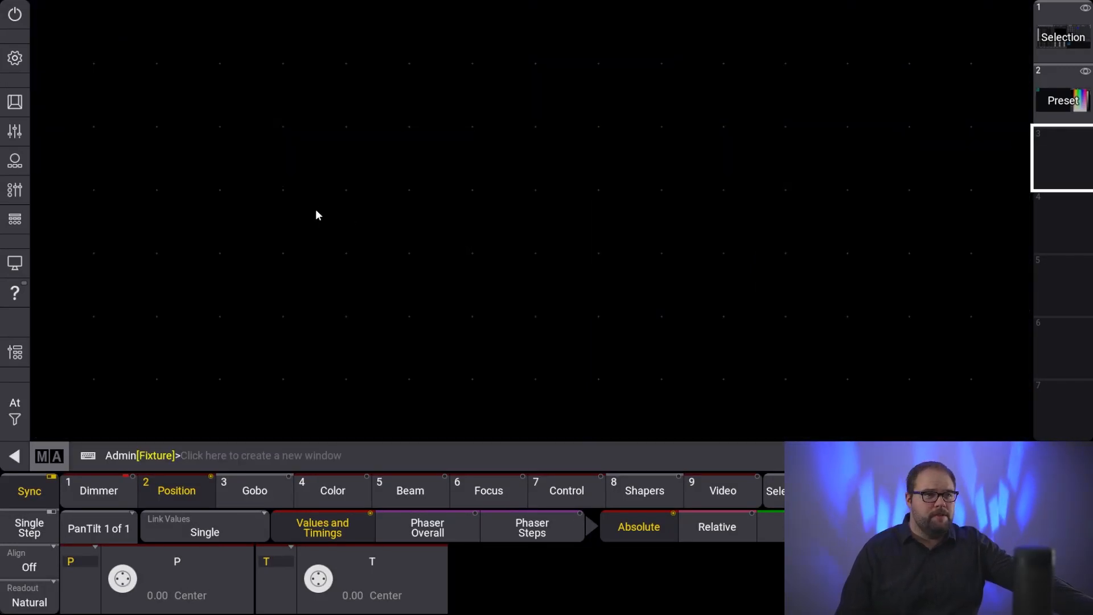
{"action": "left_click", "coordinate": [44, 16]}
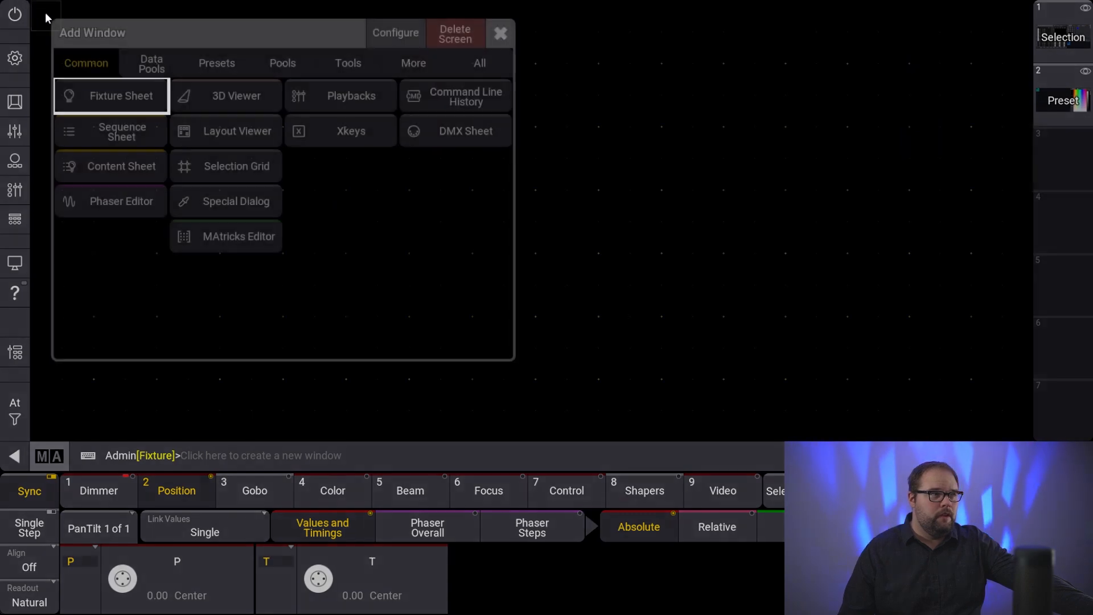
{"action": "left_click", "coordinate": [150, 196]}
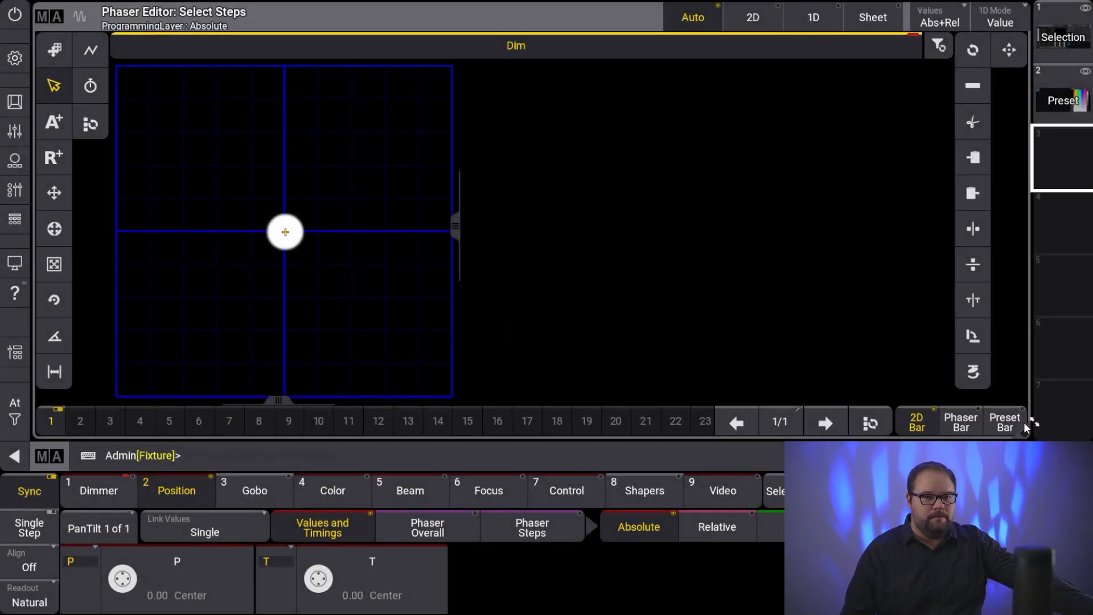
{"action": "left_click_drag", "start_coordinate": [1026, 429], "coordinate": [659, 436]}
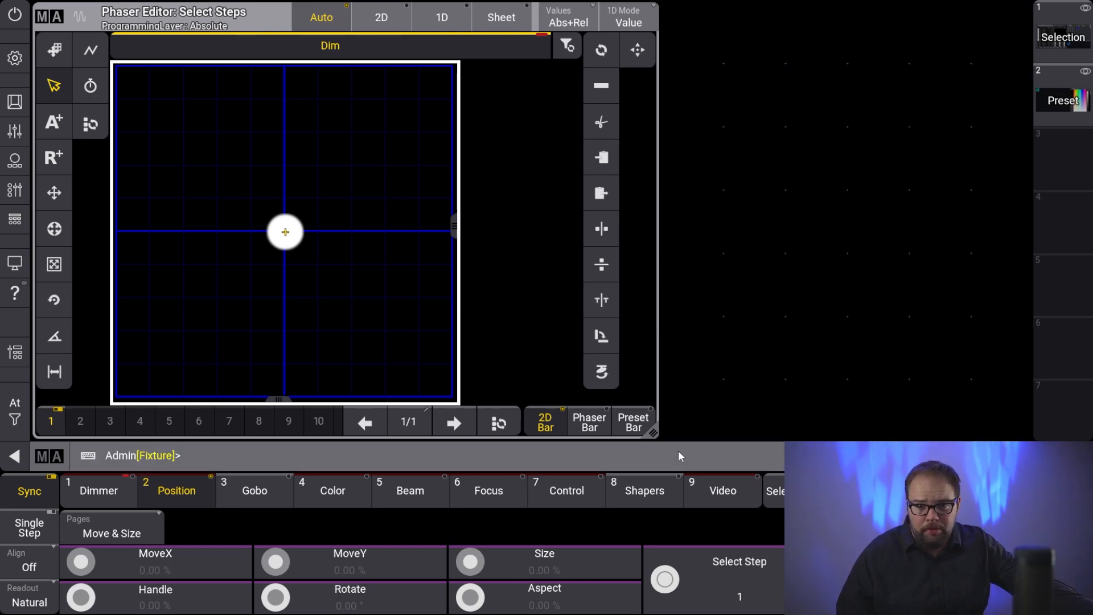
Add an All 1 preset pool window beside the Phaser Editor and shorten it by one row.
{"action": "left_click_drag", "start_coordinate": [672, 13], "coordinate": [1025, 442]}
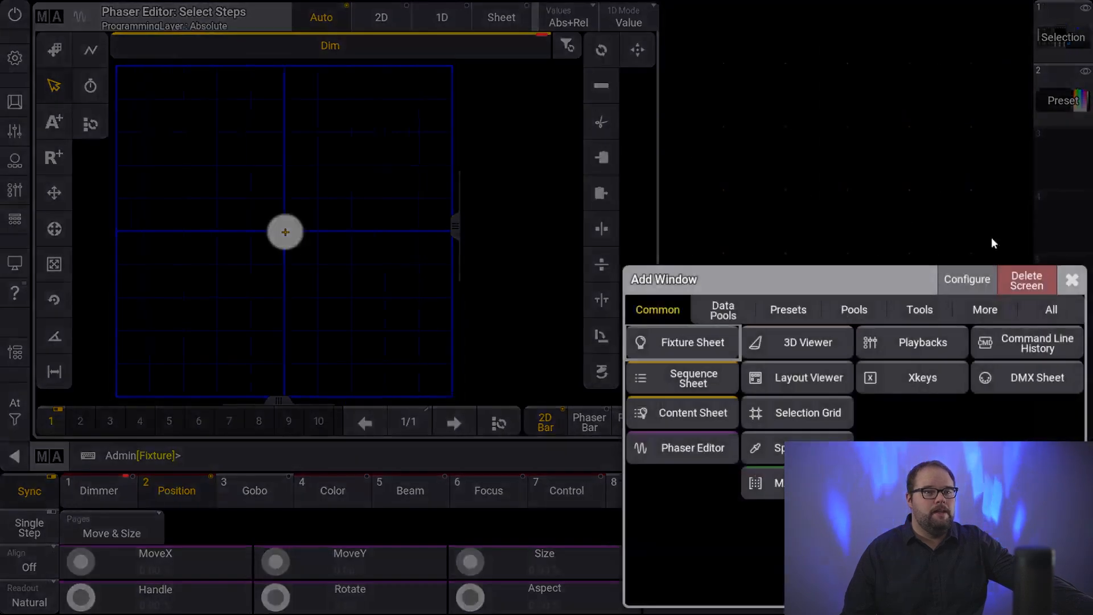
{"action": "left_click", "coordinate": [1040, 313]}
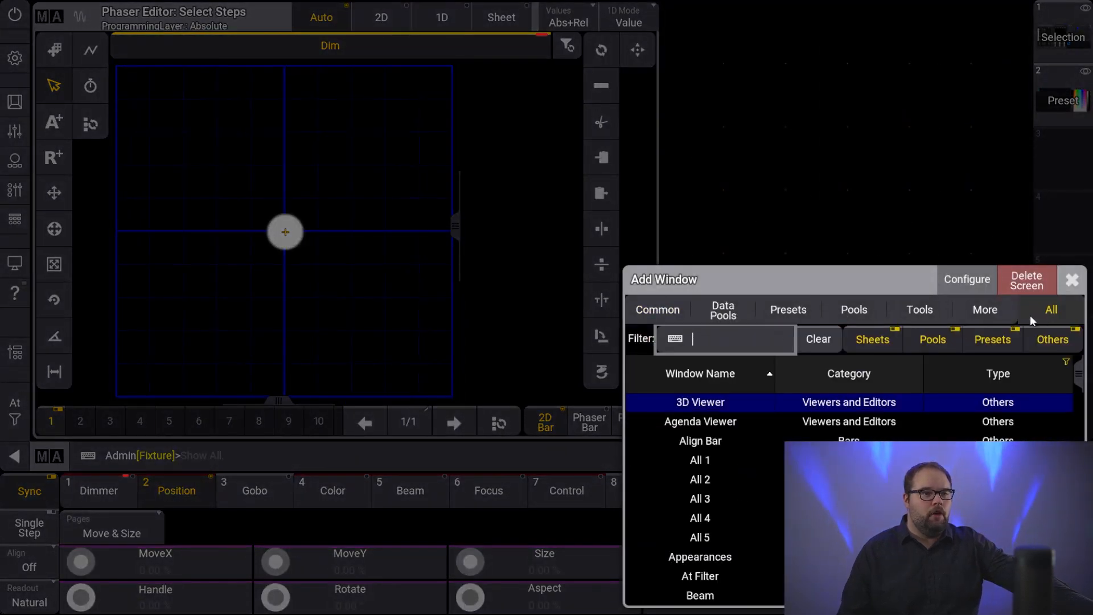
{"action": "left_click", "coordinate": [713, 458]}
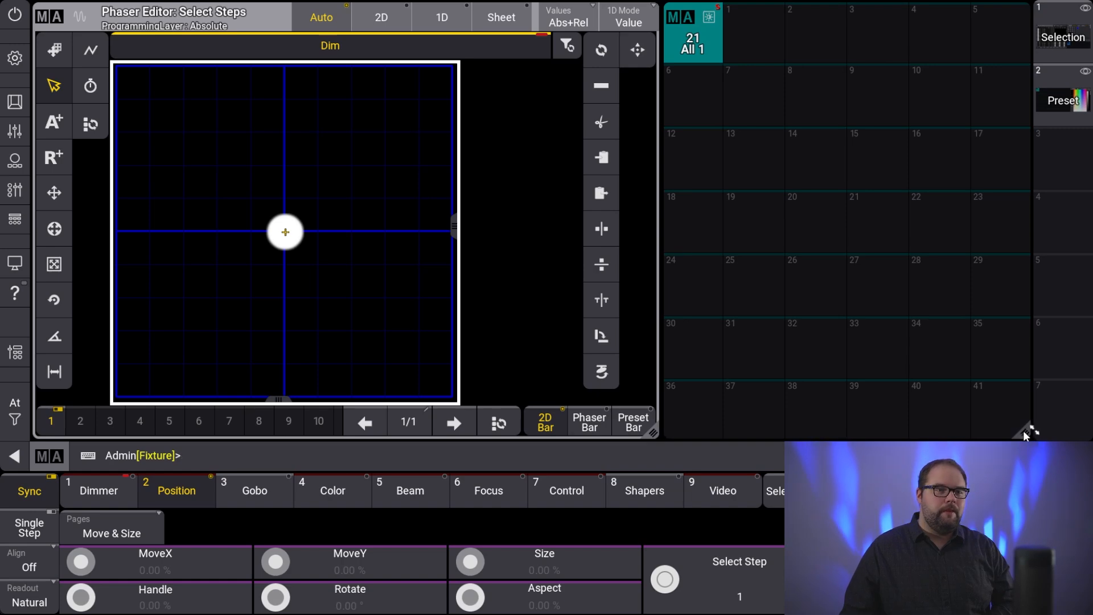
{"action": "left_click_drag", "start_coordinate": [1022, 430], "coordinate": [1025, 377]}
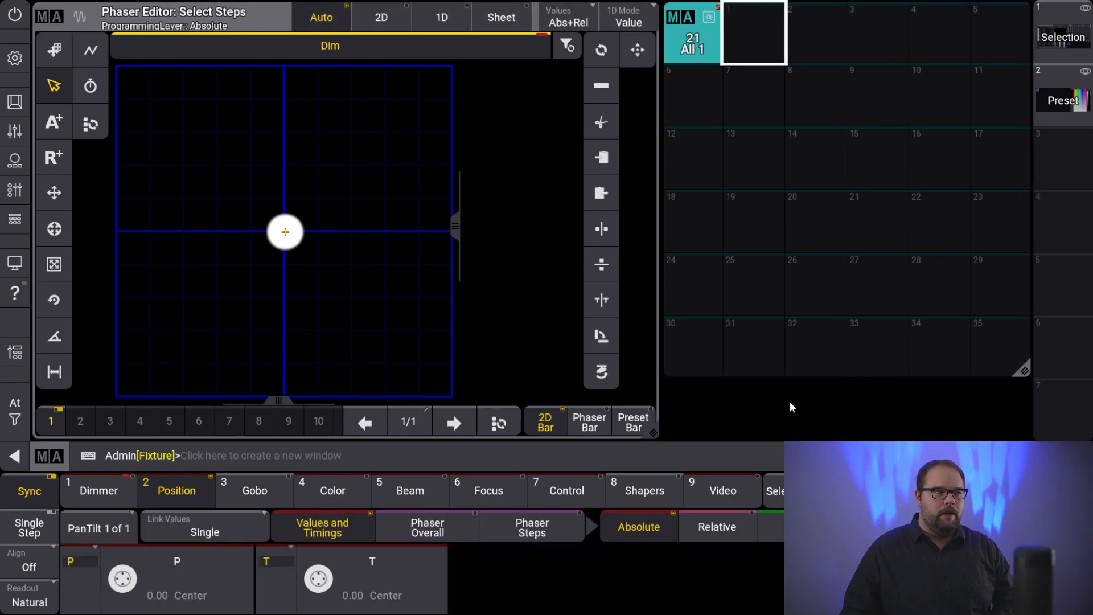
Add a Macros pool window in the free row beneath the All 1 pool.
{"action": "left_click", "coordinate": [682, 415]}
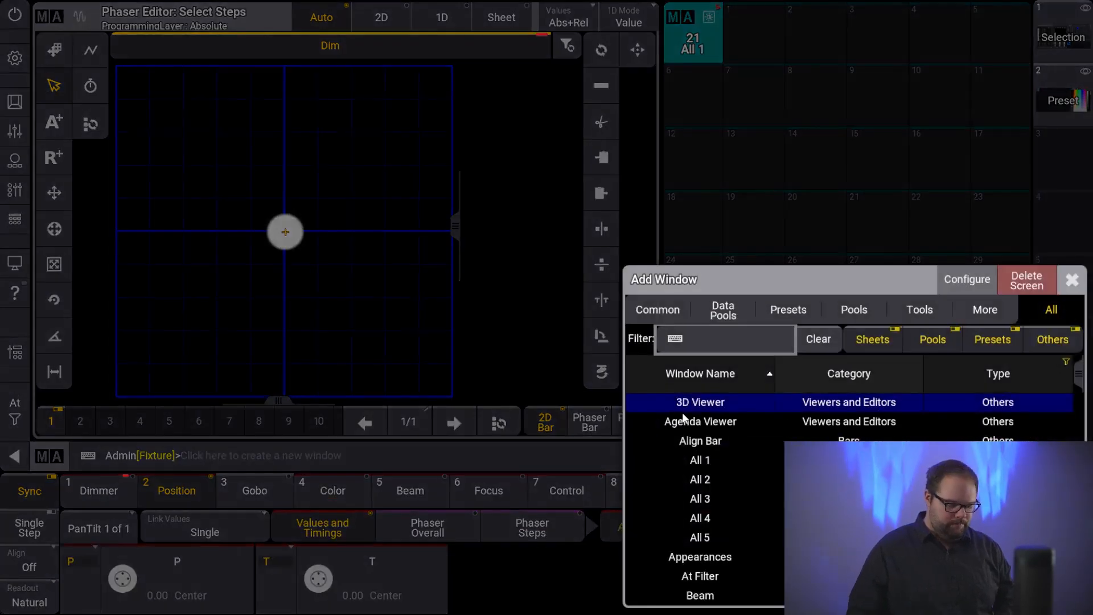
{"action": "type", "text": "macro"}
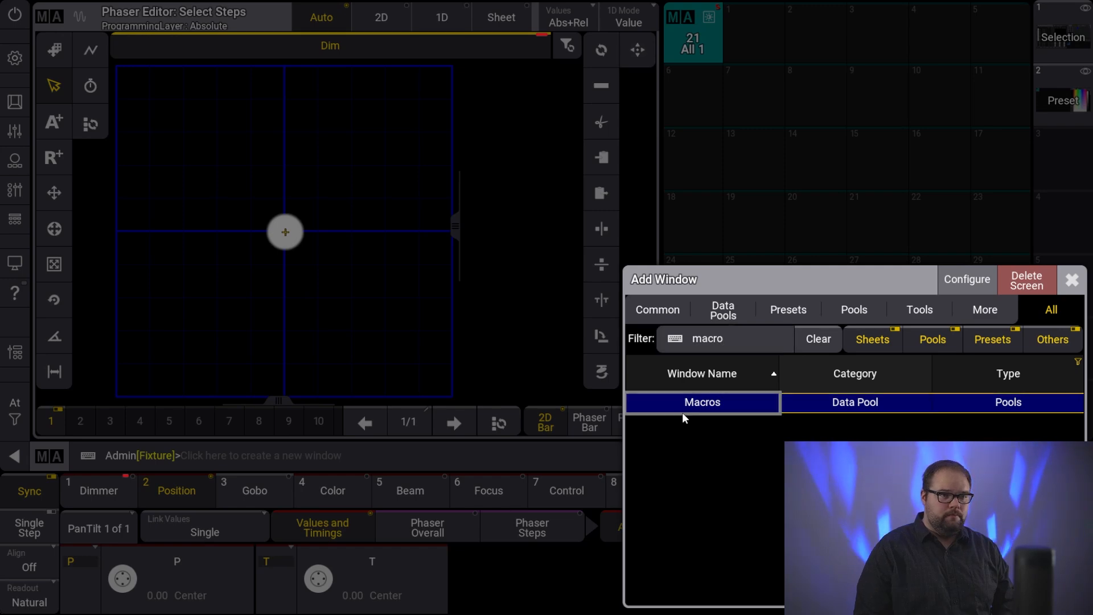
{"action": "left_click", "coordinate": [682, 412]}
Import the "import predefined phaser" library macro into macro 1.
{"action": "left_click", "coordinate": [750, 408]}
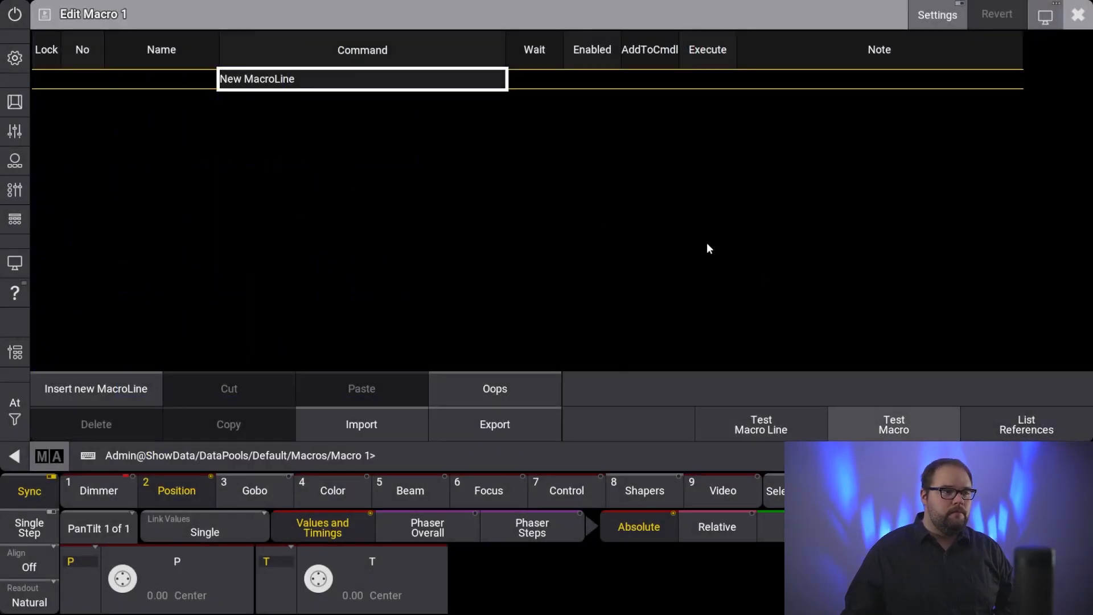
{"action": "left_click", "coordinate": [372, 426]}
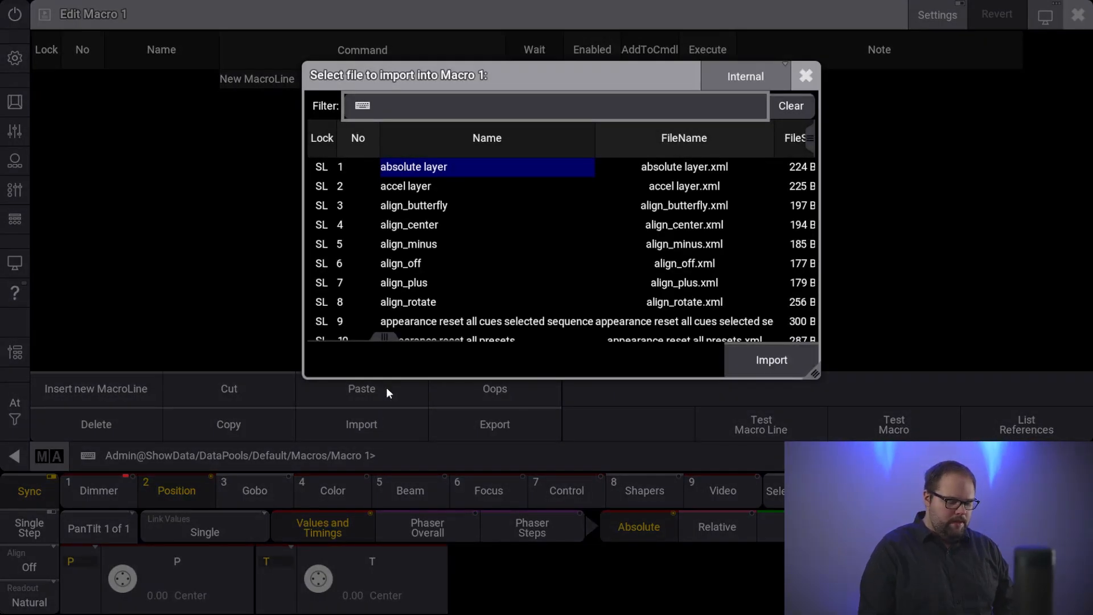
{"action": "type", "text": "impor"}
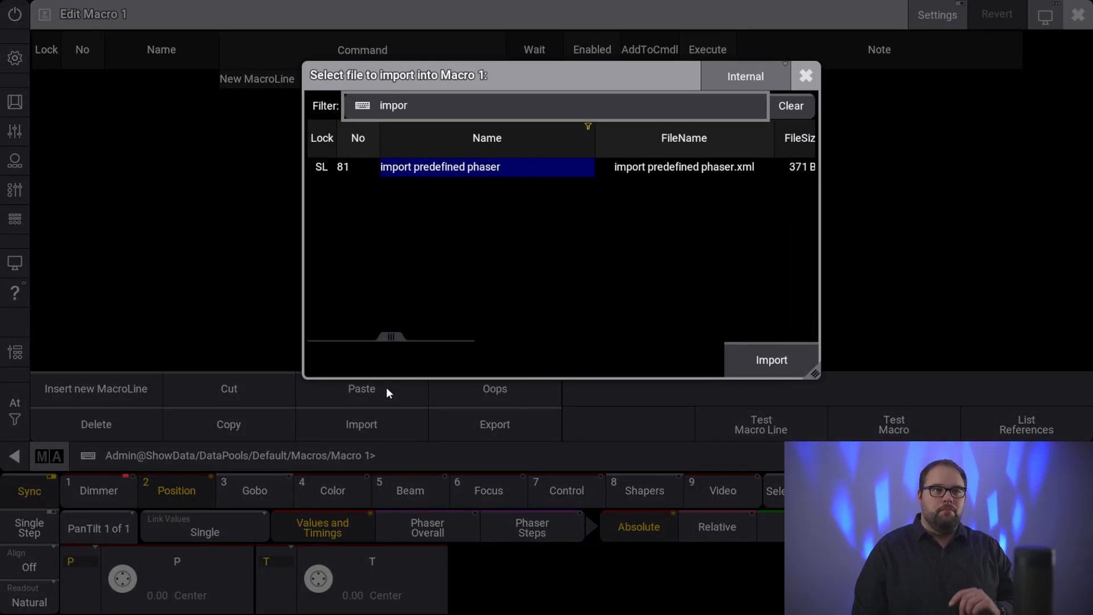
{"action": "key", "text": "Return"}
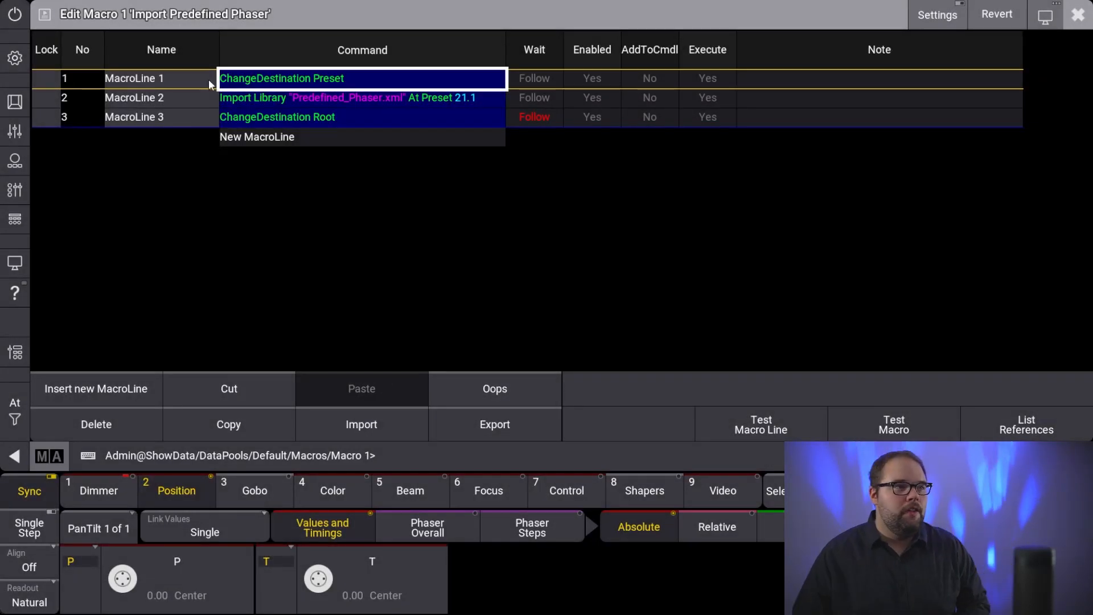
Review the command lines of the Import Predefined Phaser macro, close its editor and run the macro.
{"action": "left_click_drag", "start_coordinate": [261, 93], "coordinate": [270, 78]}
{"action": "left_click", "coordinate": [357, 101]}
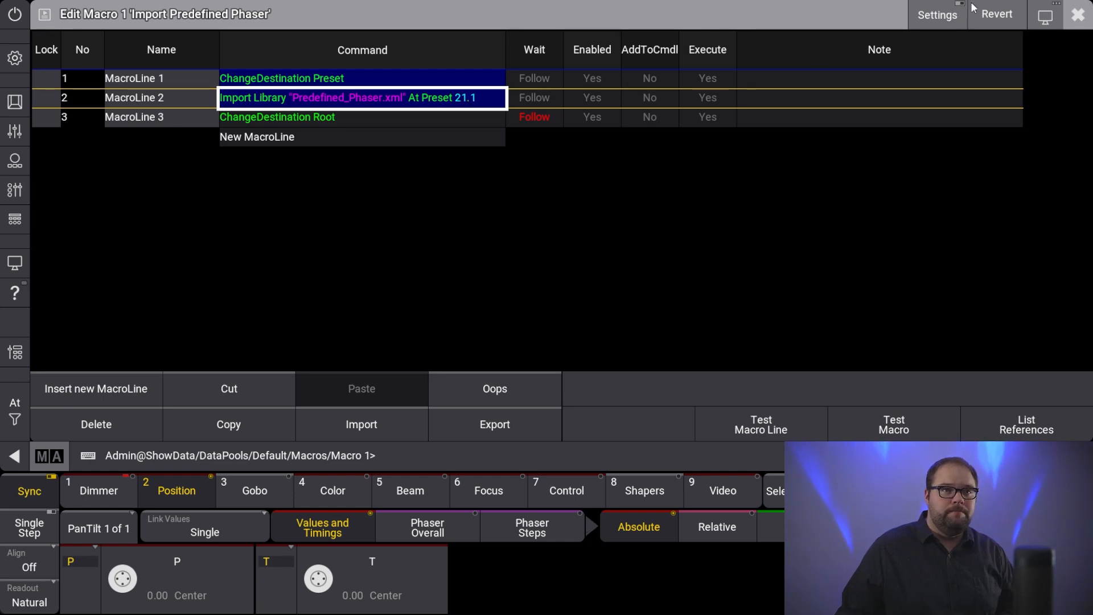
{"action": "left_click", "coordinate": [1077, 15]}
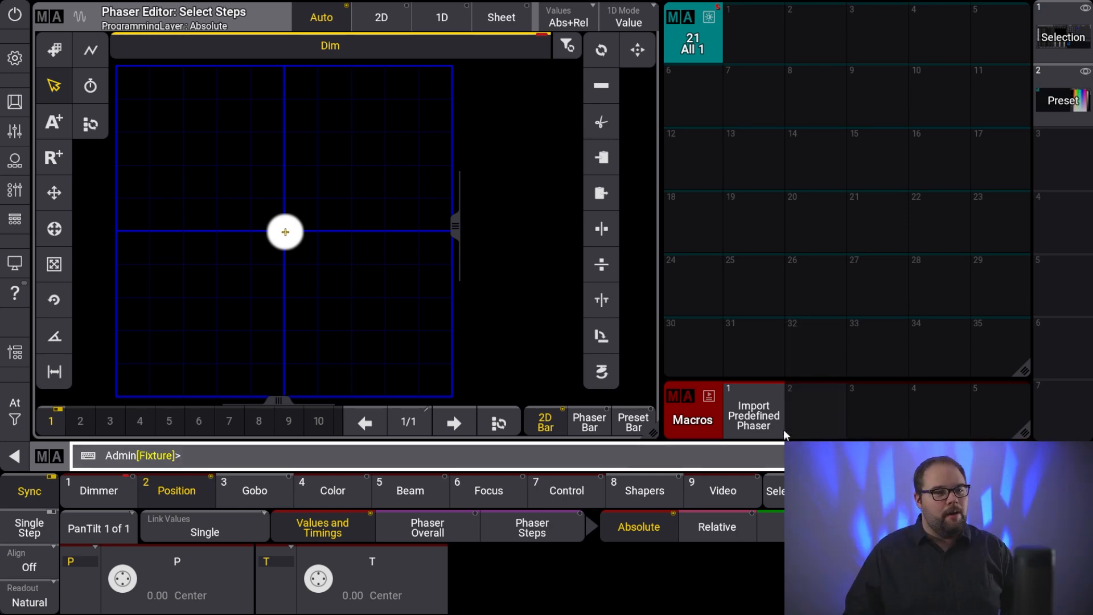
{"action": "left_click", "coordinate": [770, 409]}
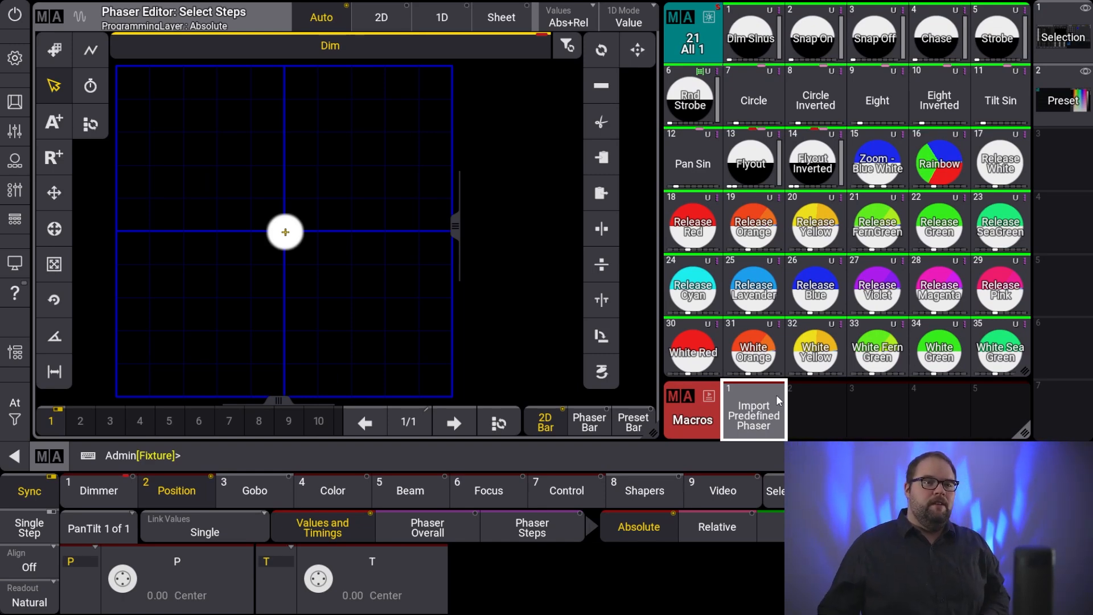
Delete the Macros pool window and extend the All 1 pool into the freed row.
{"action": "left_click", "coordinate": [686, 392]}
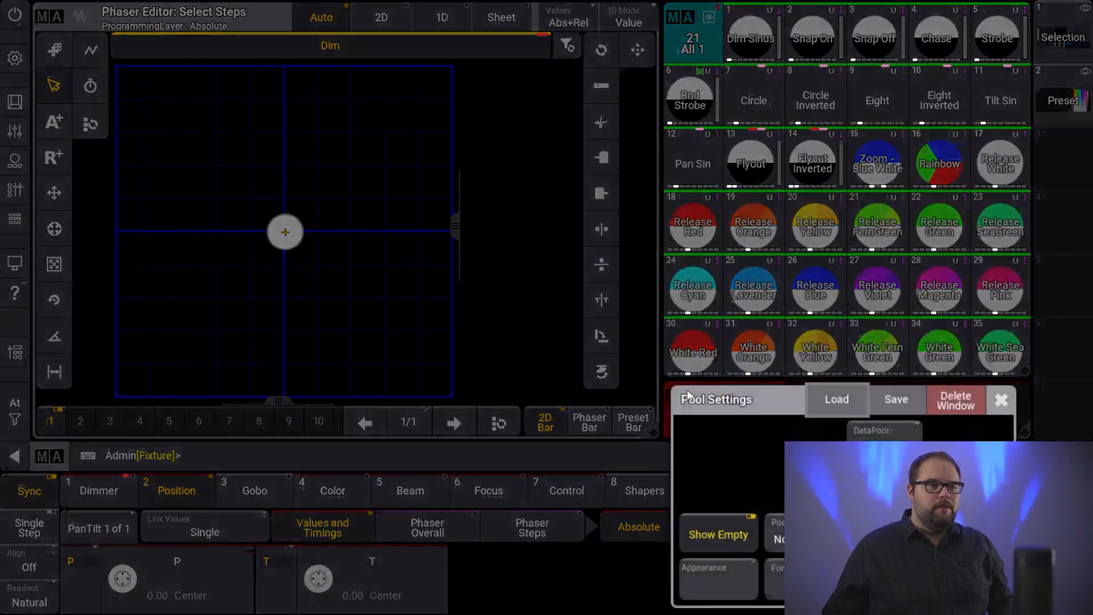
{"action": "left_click", "coordinate": [956, 398]}
{"action": "left_click_drag", "start_coordinate": [1025, 370], "coordinate": [1035, 430]}
Store the window layout on view button 3, labelled Phaser.
{"action": "key", "text": "s"}
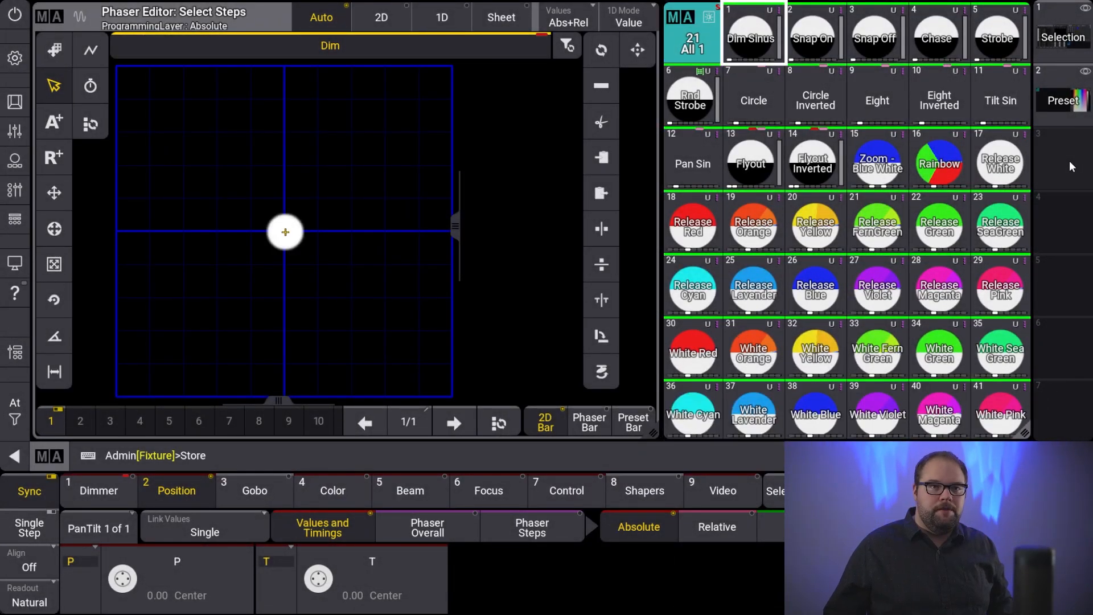
{"action": "left_click", "coordinate": [1068, 167]}
{"action": "type", "text": "Phaser"}
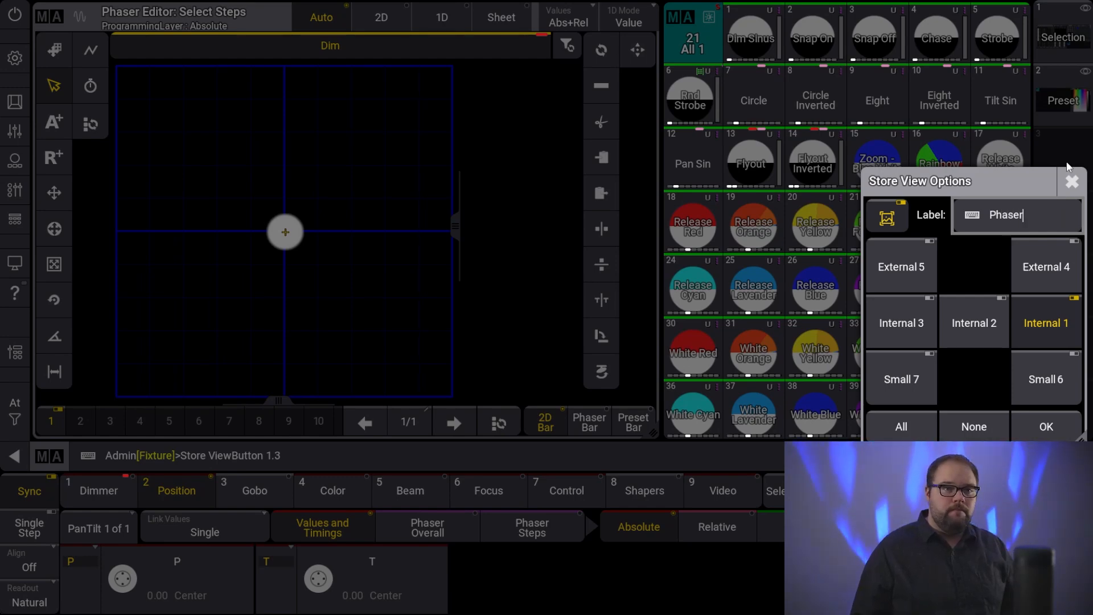
{"action": "key", "text": "Return"}
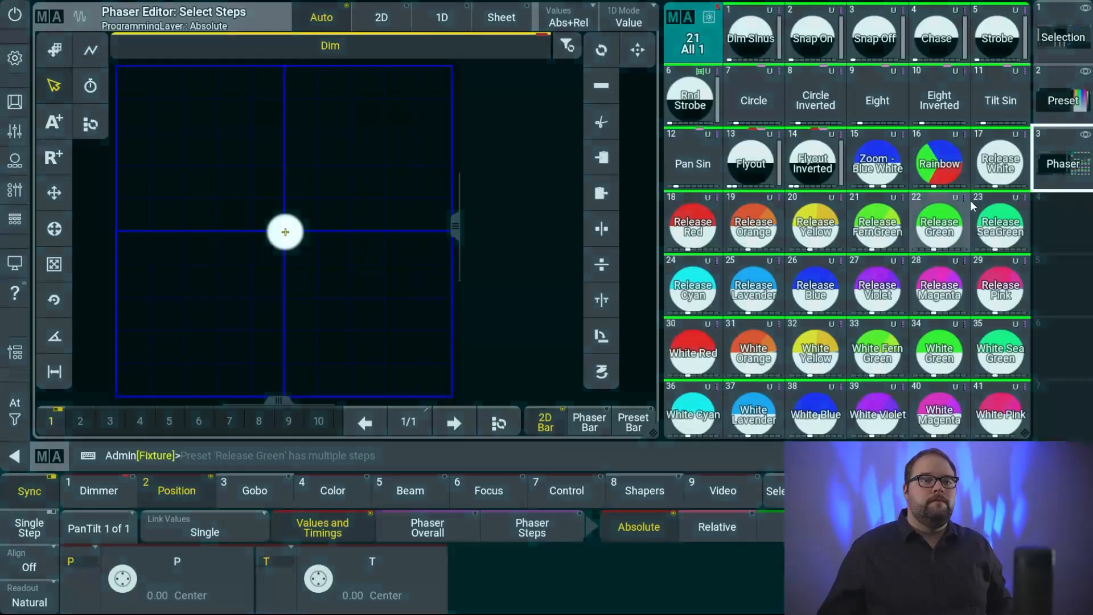
{"action": "left_click", "coordinate": [993, 197]}
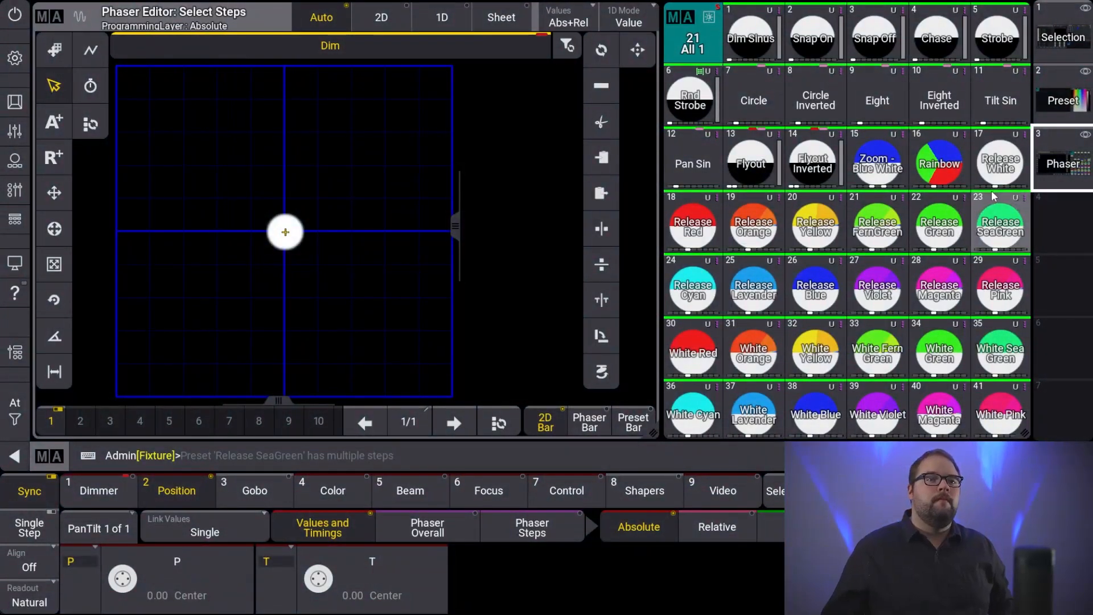
Add an All 2 preset pool window to the empty screen and store the layout on view button 4, labelled FXs.
{"action": "left_click", "coordinate": [1063, 222]}
{"action": "left_click", "coordinate": [201, 72]}
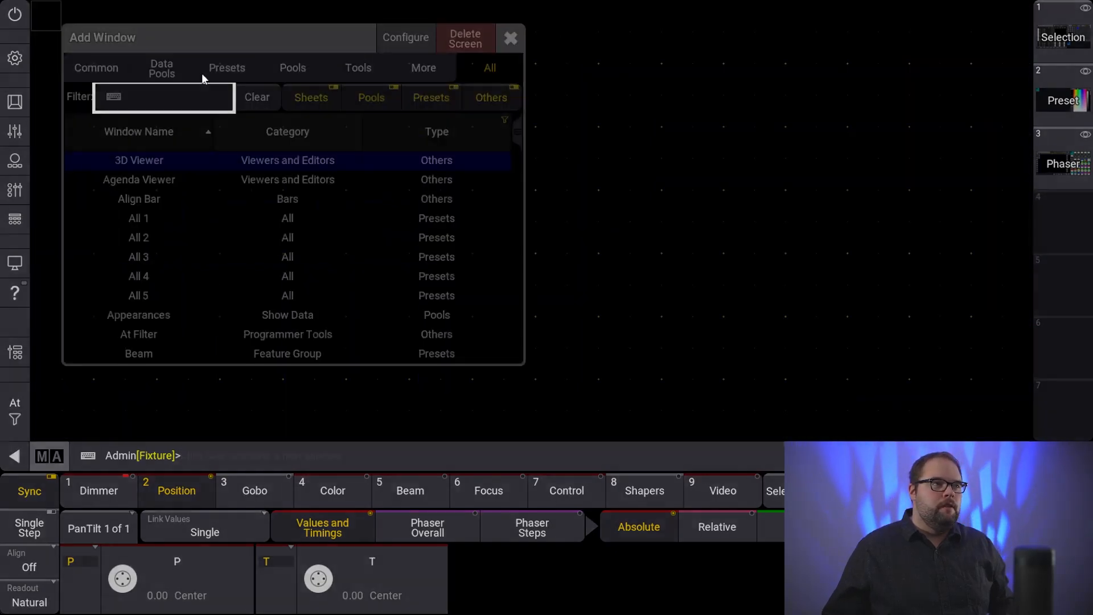
{"action": "type", "text": "f"}
{"action": "key", "text": "BackSpace"}
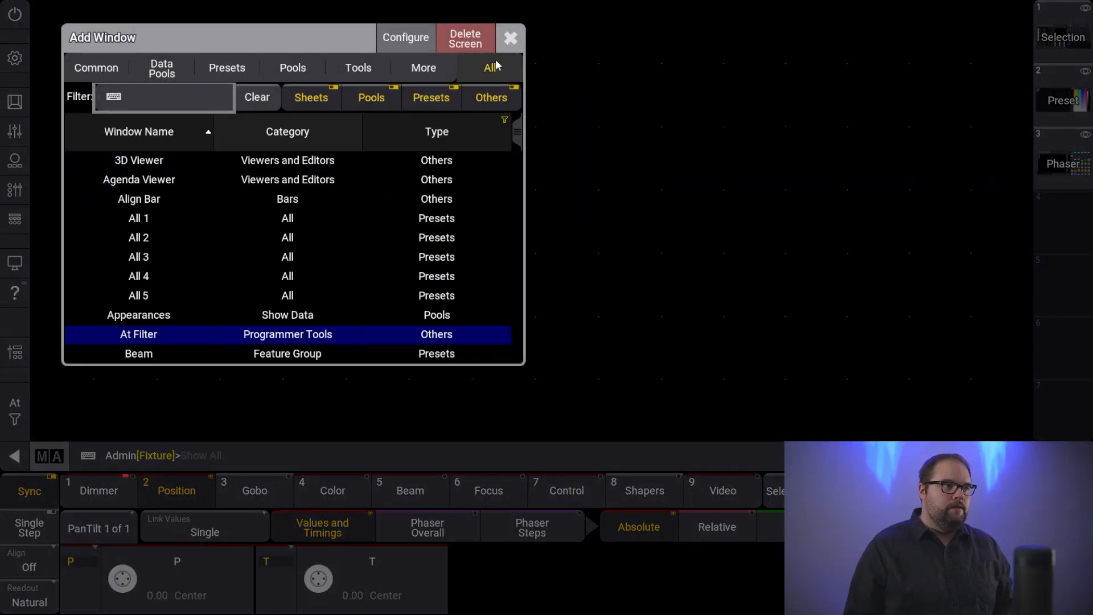
{"action": "type", "text": "all 2"}
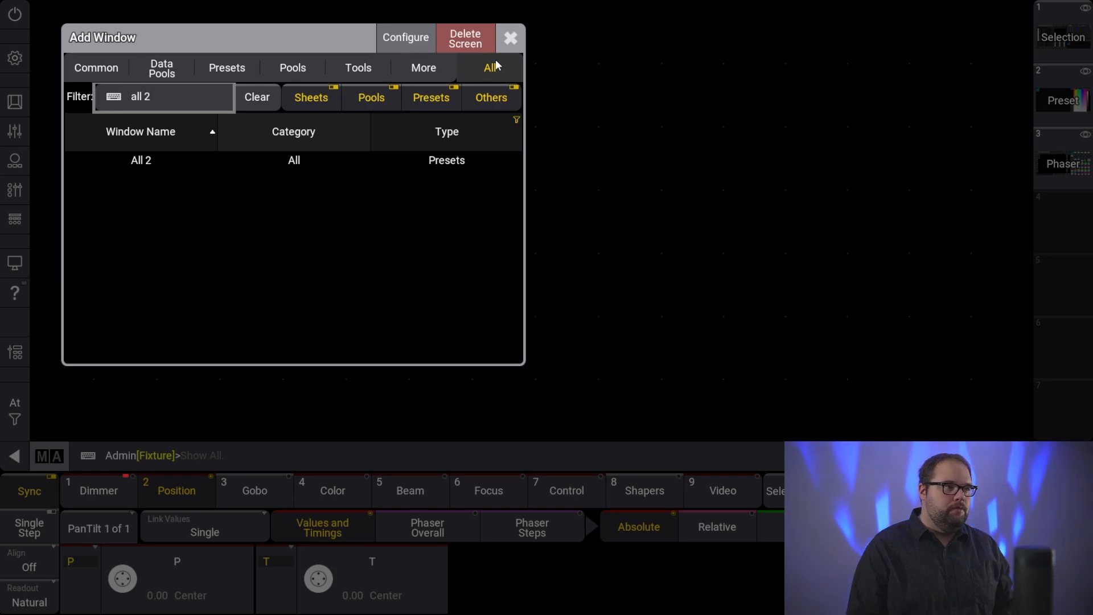
{"action": "type", "text": "Xs"}
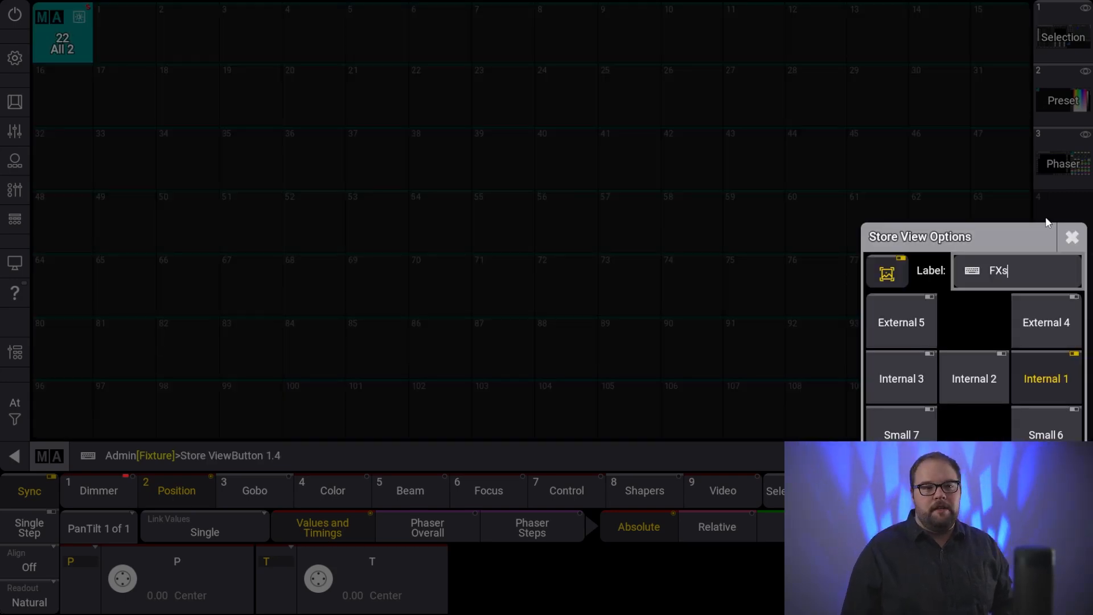
{"action": "left_click", "coordinate": [1046, 222]}
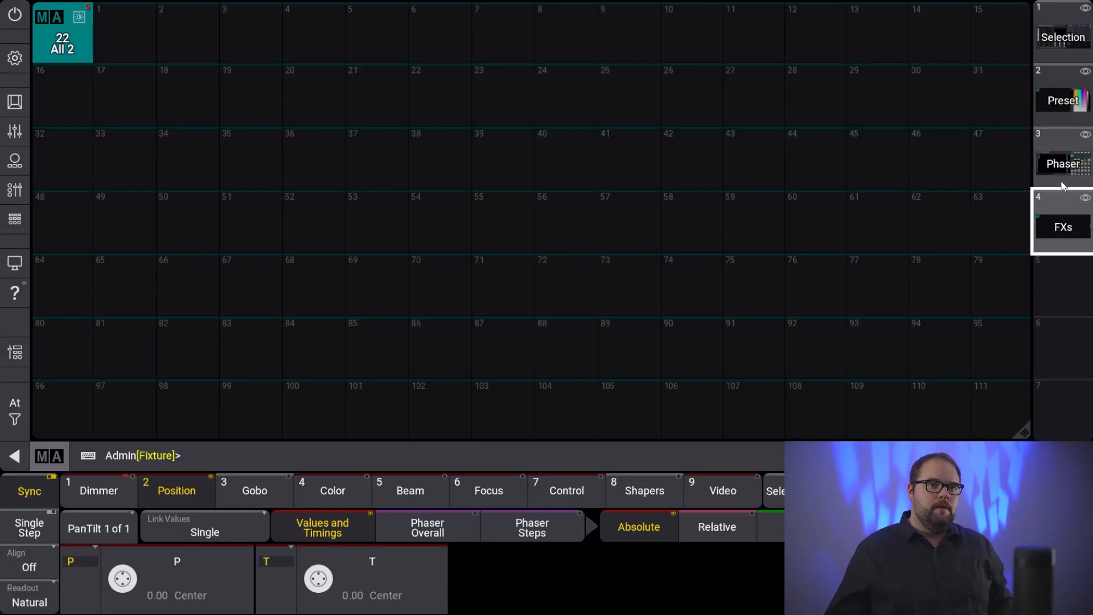
Select the MAC One Floor fixture group and set its dimmer to 100 (Open).
{"action": "left_click", "coordinate": [1056, 165]}
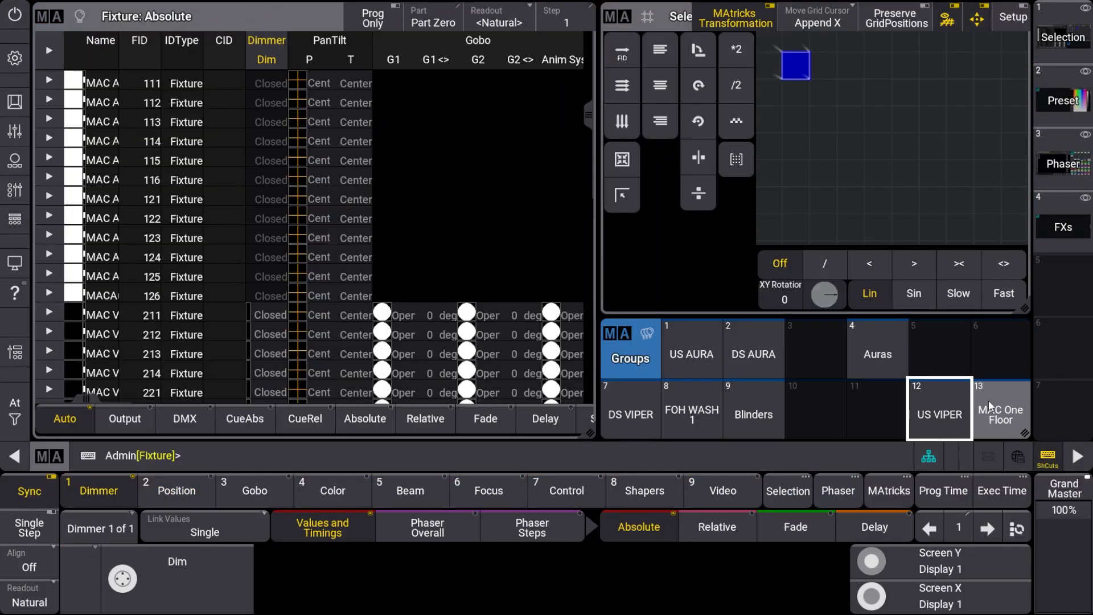
{"action": "left_click", "coordinate": [989, 405]}
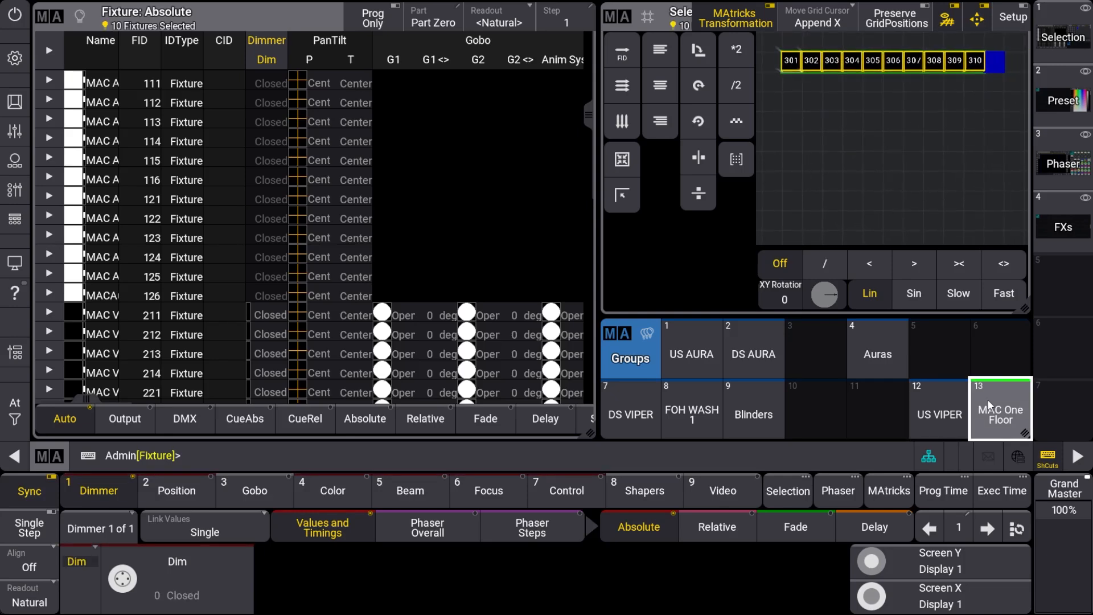
{"action": "key", "text": "f"}
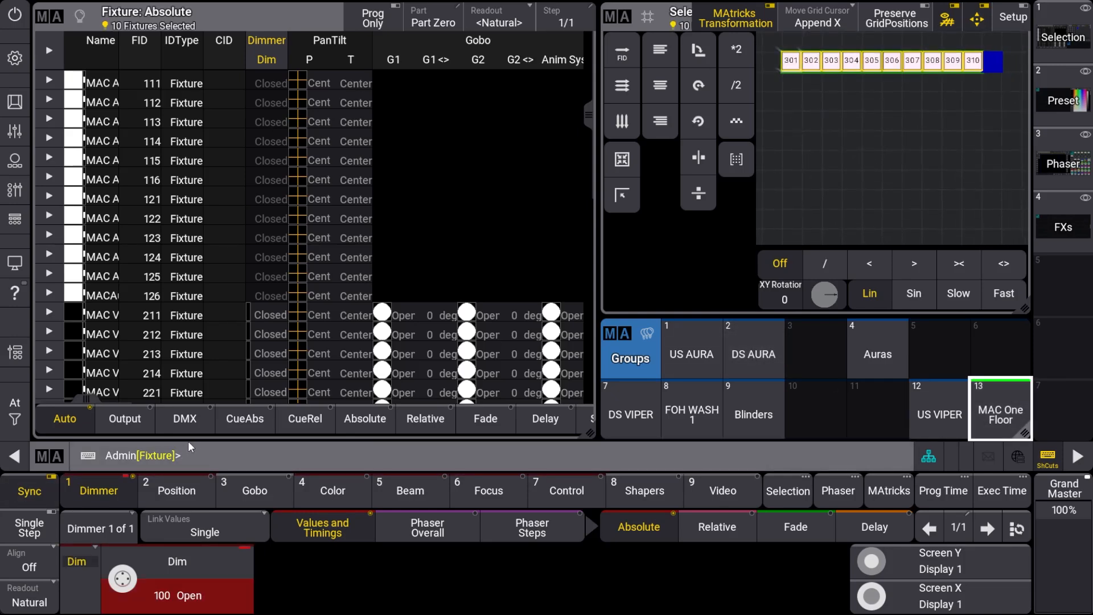
Set the tilt of the selected MAC One Floor fixtures to 62.
{"action": "left_click", "coordinate": [176, 490]}
{"action": "scroll", "coordinate": [319, 574], "scroll_direction": "down", "scroll_amount": 8}
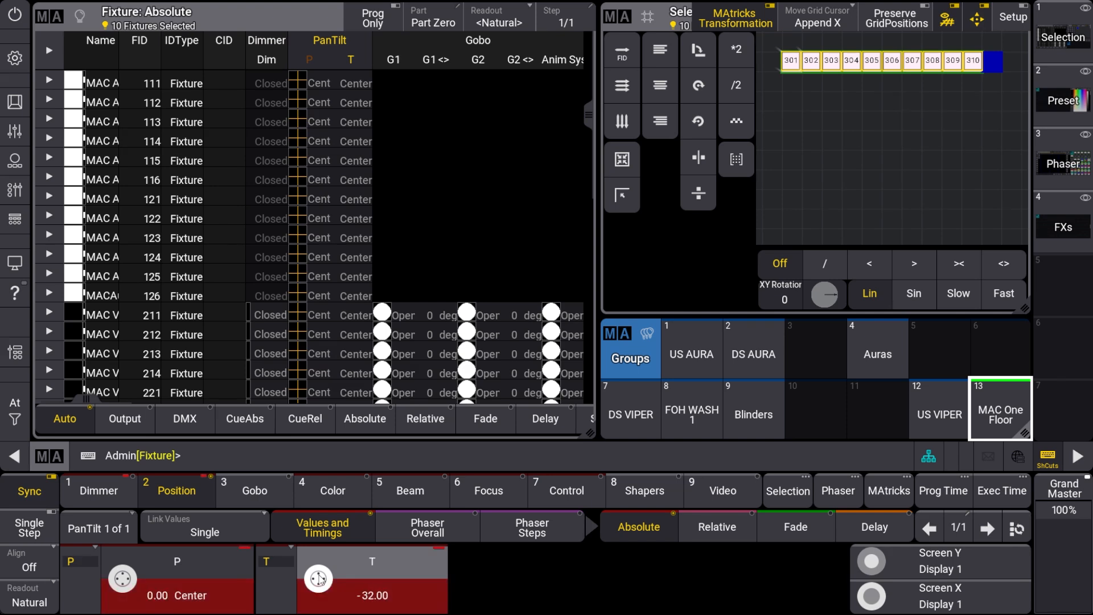
{"action": "scroll", "coordinate": [318, 577], "scroll_direction": "up", "scroll_amount": 20}
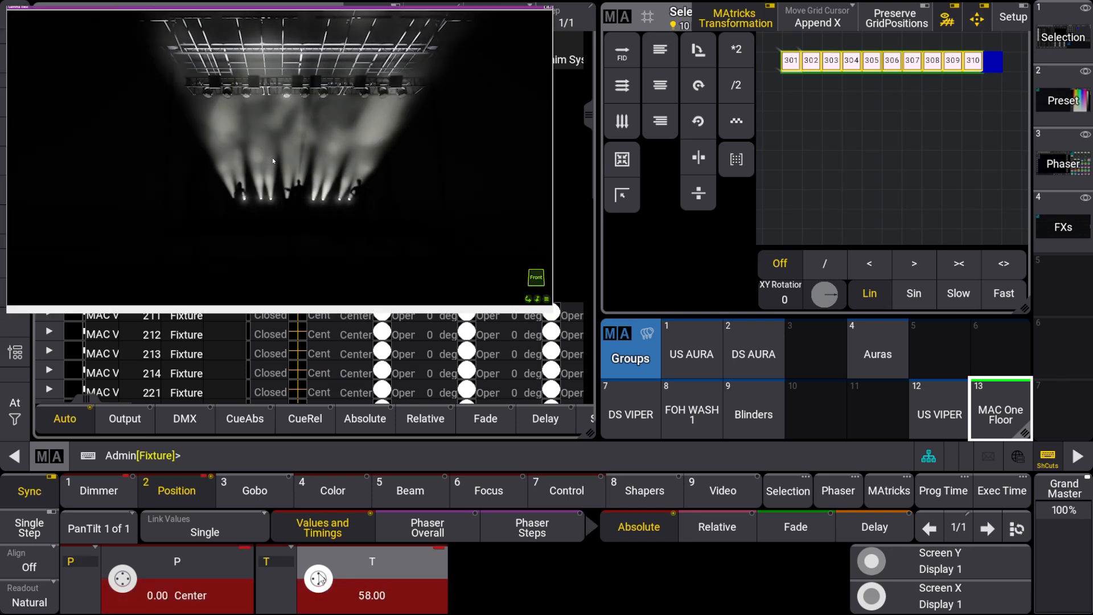
{"action": "scroll", "coordinate": [319, 578], "scroll_direction": "up", "scroll_amount": 4}
{"action": "scroll", "coordinate": [319, 578], "scroll_direction": "down", "scroll_amount": 2}
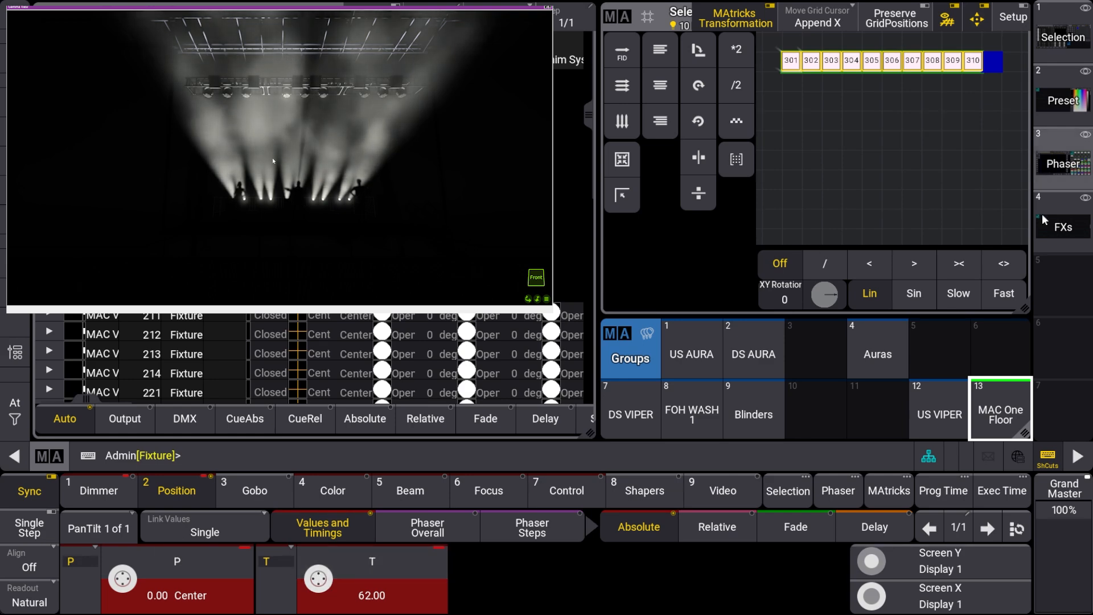
Recall the Phaser view and apply the Rainbow phaser preset to the selected fixtures.
{"action": "left_click", "coordinate": [1060, 227]}
{"action": "left_click", "coordinate": [1079, 168]}
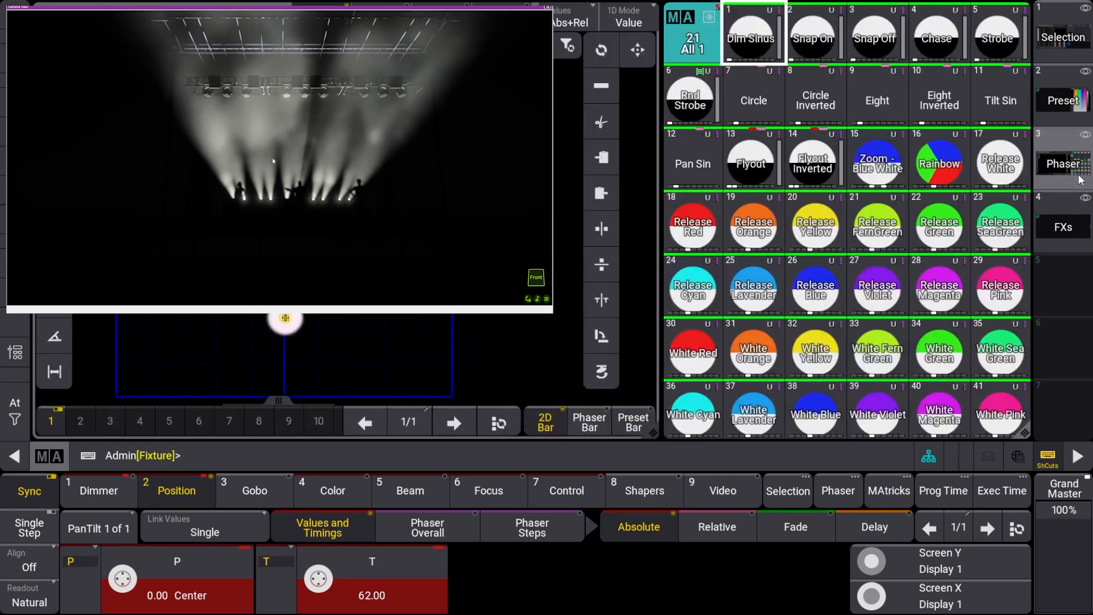
{"action": "left_click", "coordinate": [933, 163]}
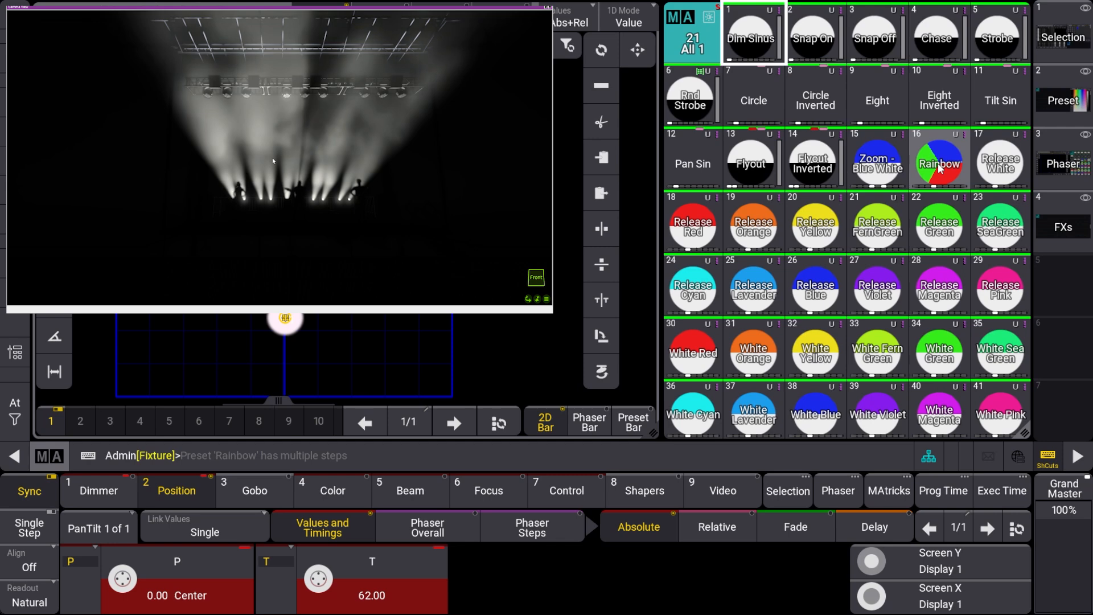
{"action": "left_click", "coordinate": [938, 171]}
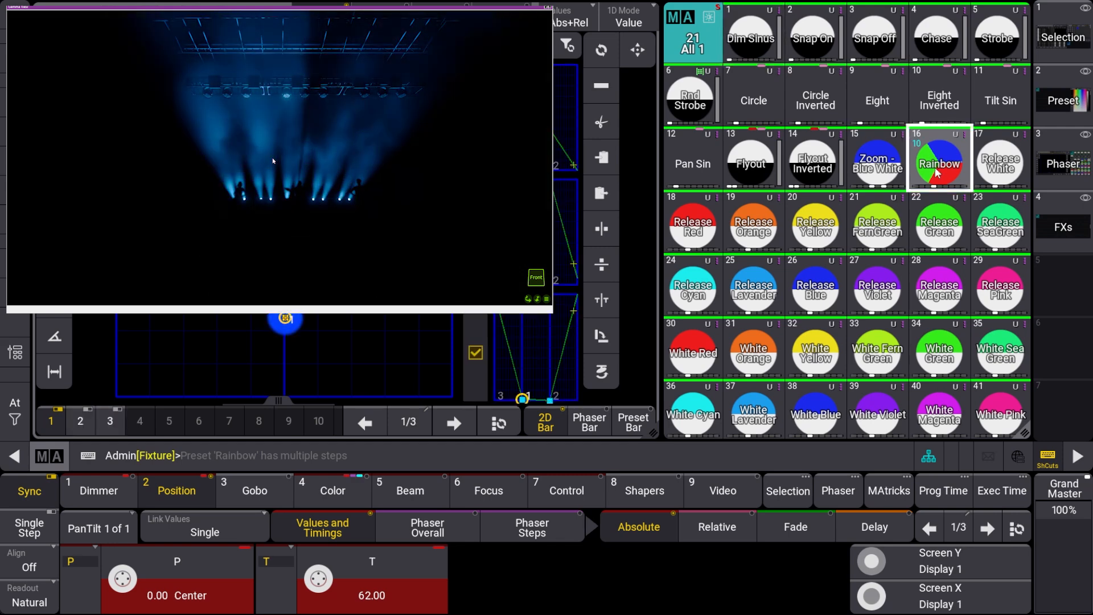
{"action": "left_click", "coordinate": [961, 355]}
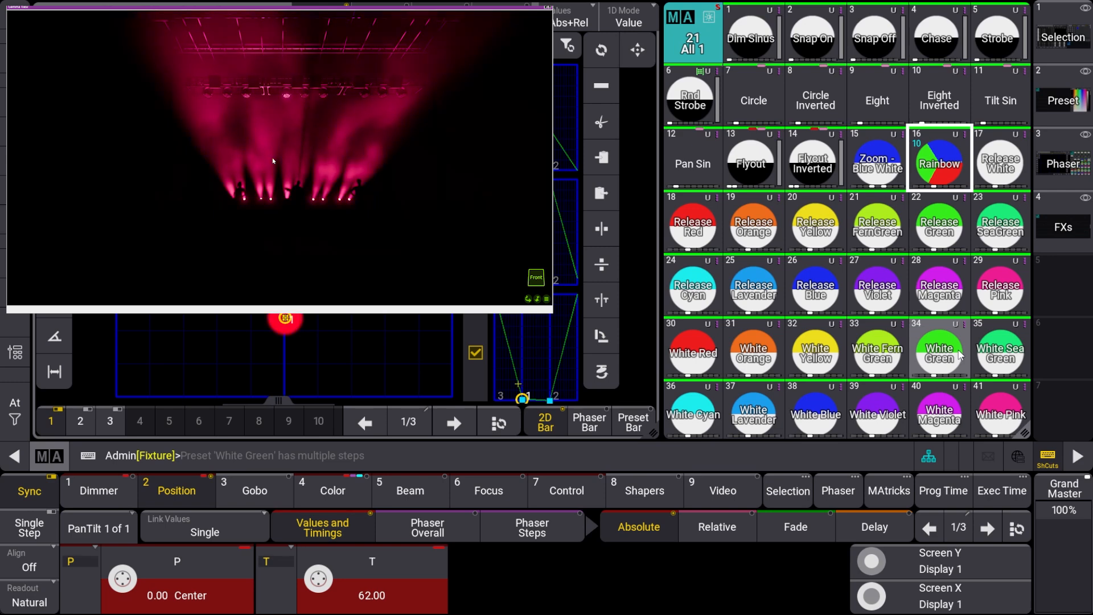
Spread the phaser phase across the selection by setting MAtricks Phase To X to 360°, and close the MAtricks dialog.
{"action": "left_click", "coordinate": [882, 495]}
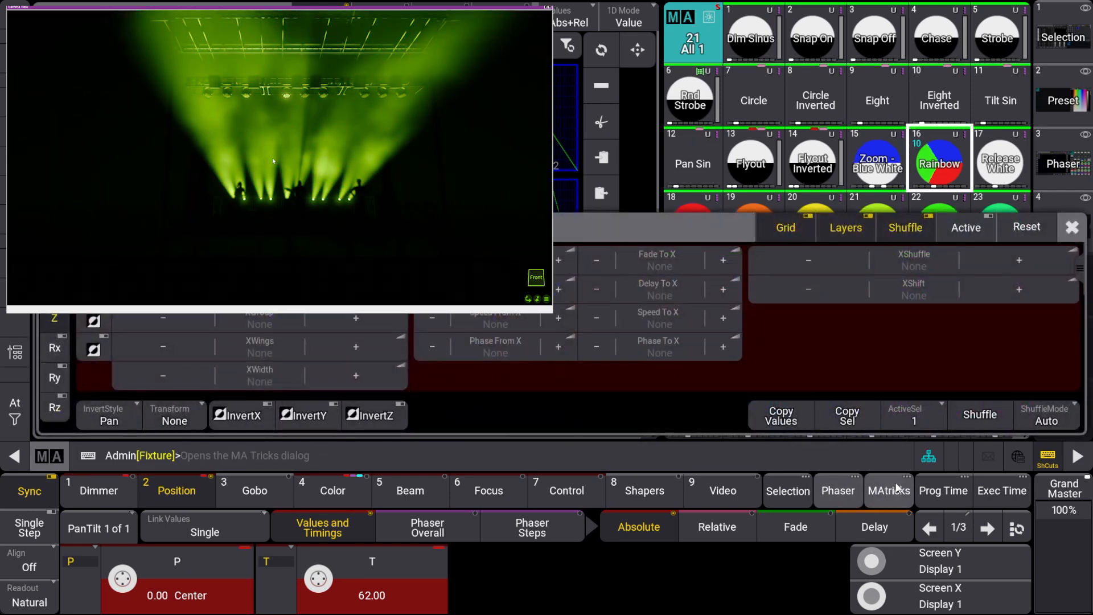
{"action": "left_click", "coordinate": [688, 347]}
{"action": "type", "text": "36"}
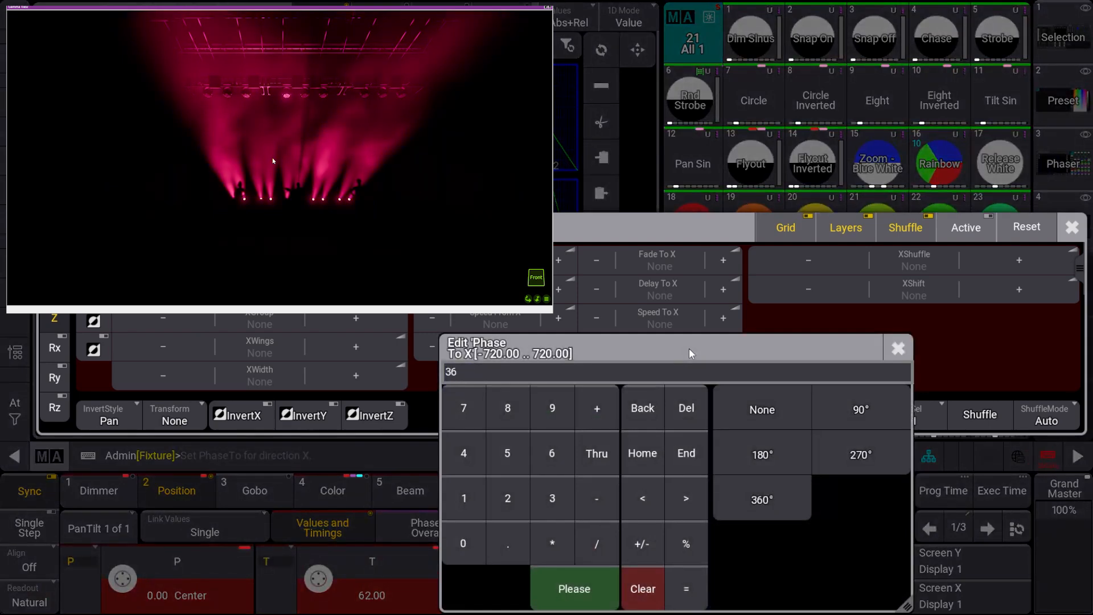
{"action": "type", "text": "0"}
{"action": "key", "text": "Return"}
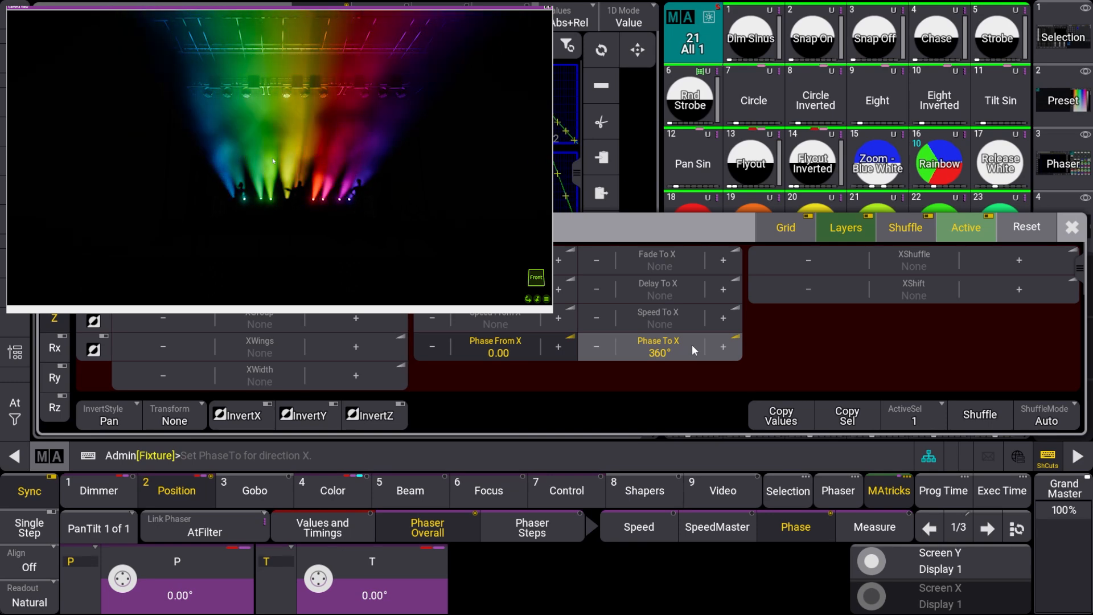
{"action": "left_click", "coordinate": [1062, 235]}
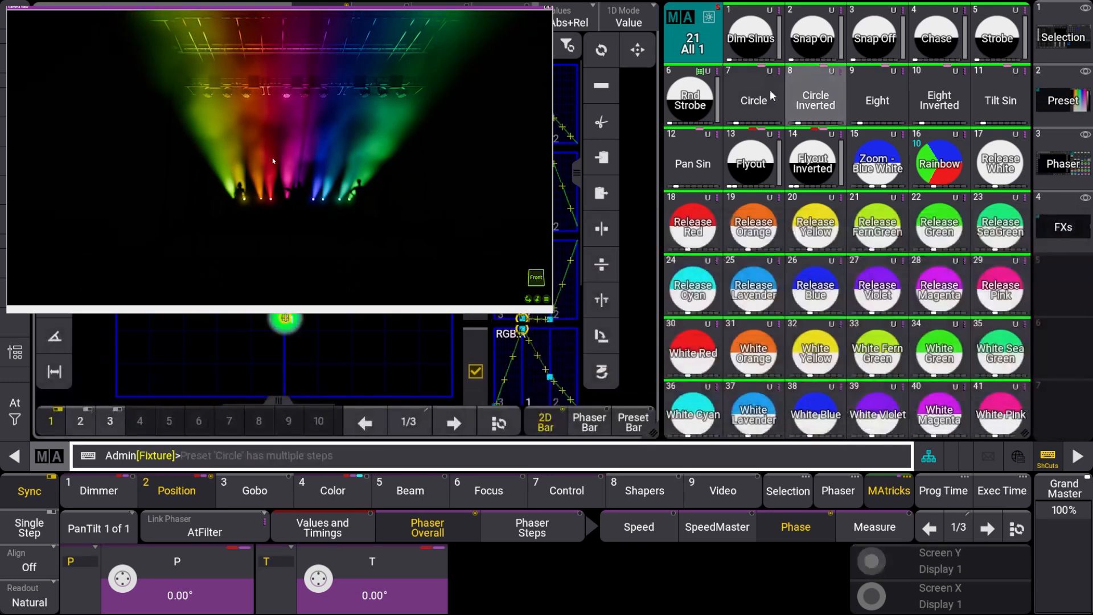
Apply the Circle phaser preset to the selected fixtures and reopen the MAtricks settings.
{"action": "left_click", "coordinate": [754, 100]}
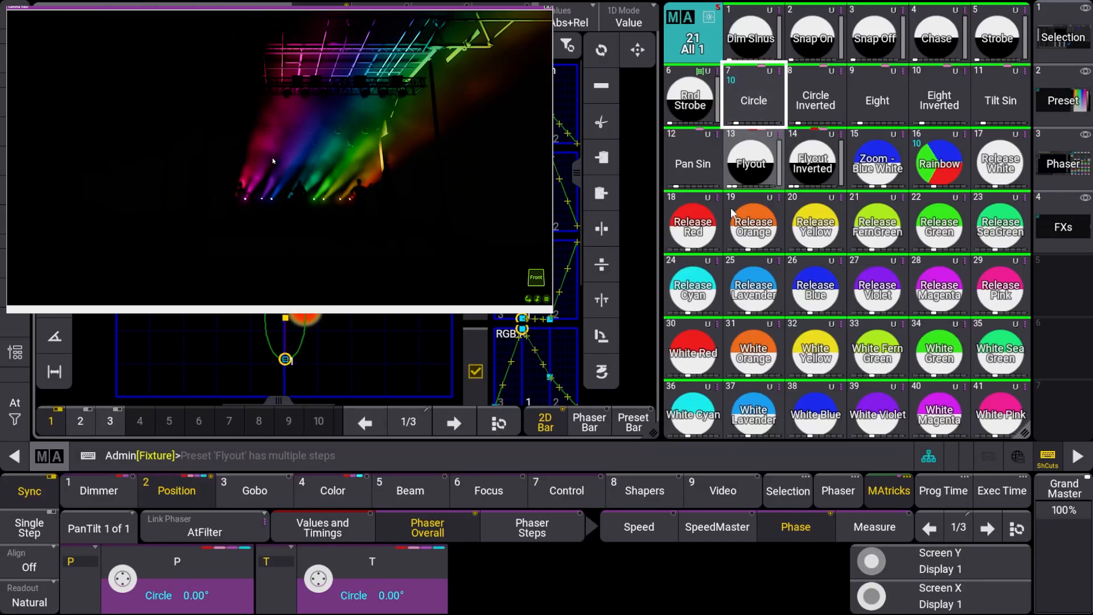
{"action": "left_click", "coordinate": [899, 486]}
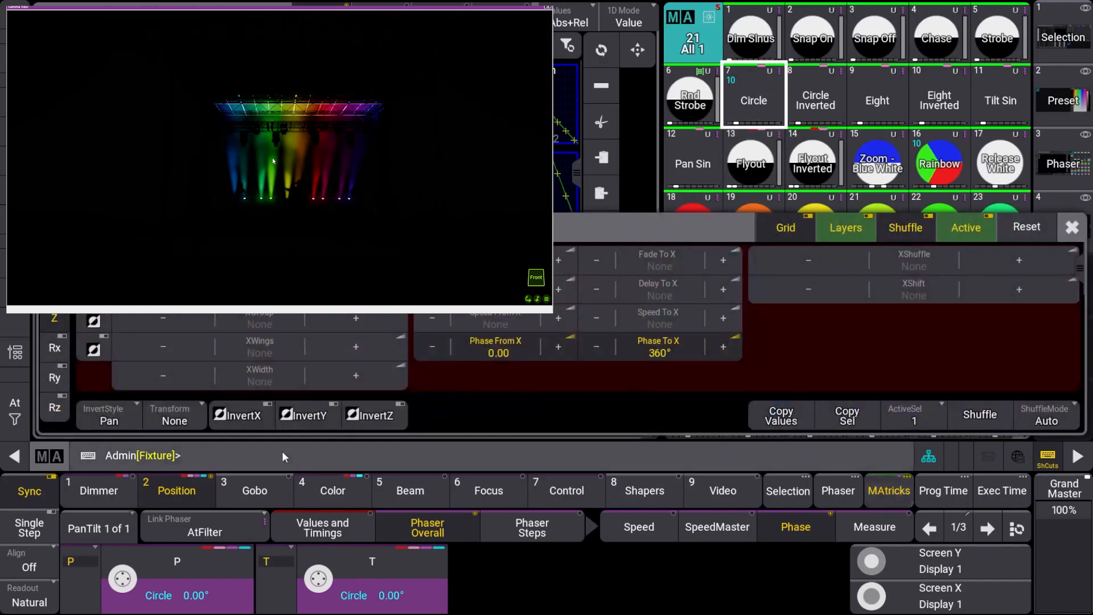